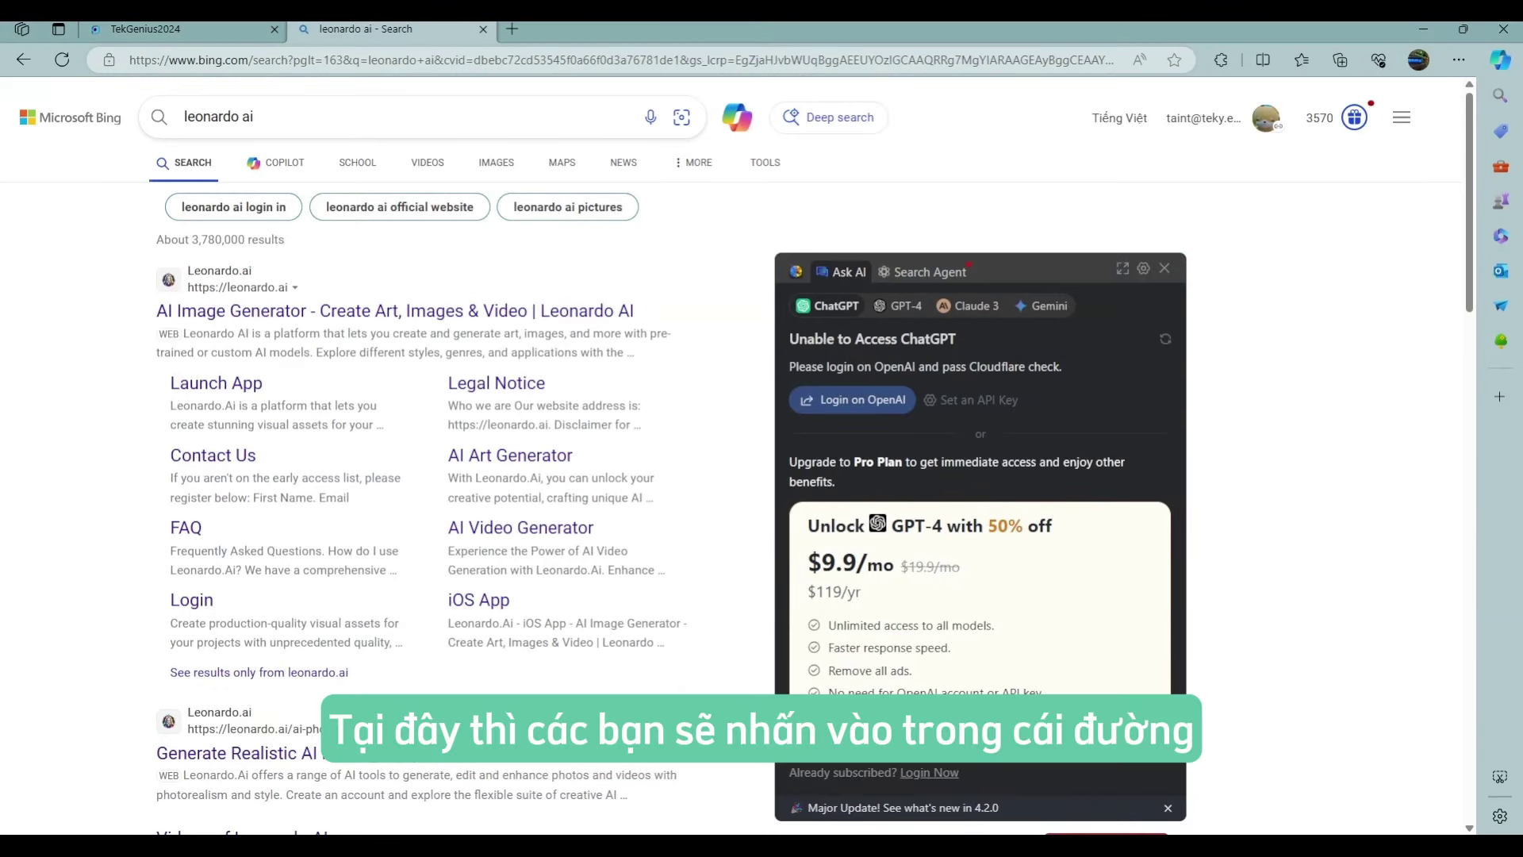
Step: Open the Leonardo.Ai website from the search results, start creating an account and review the sign-in options
left_click(244, 314)
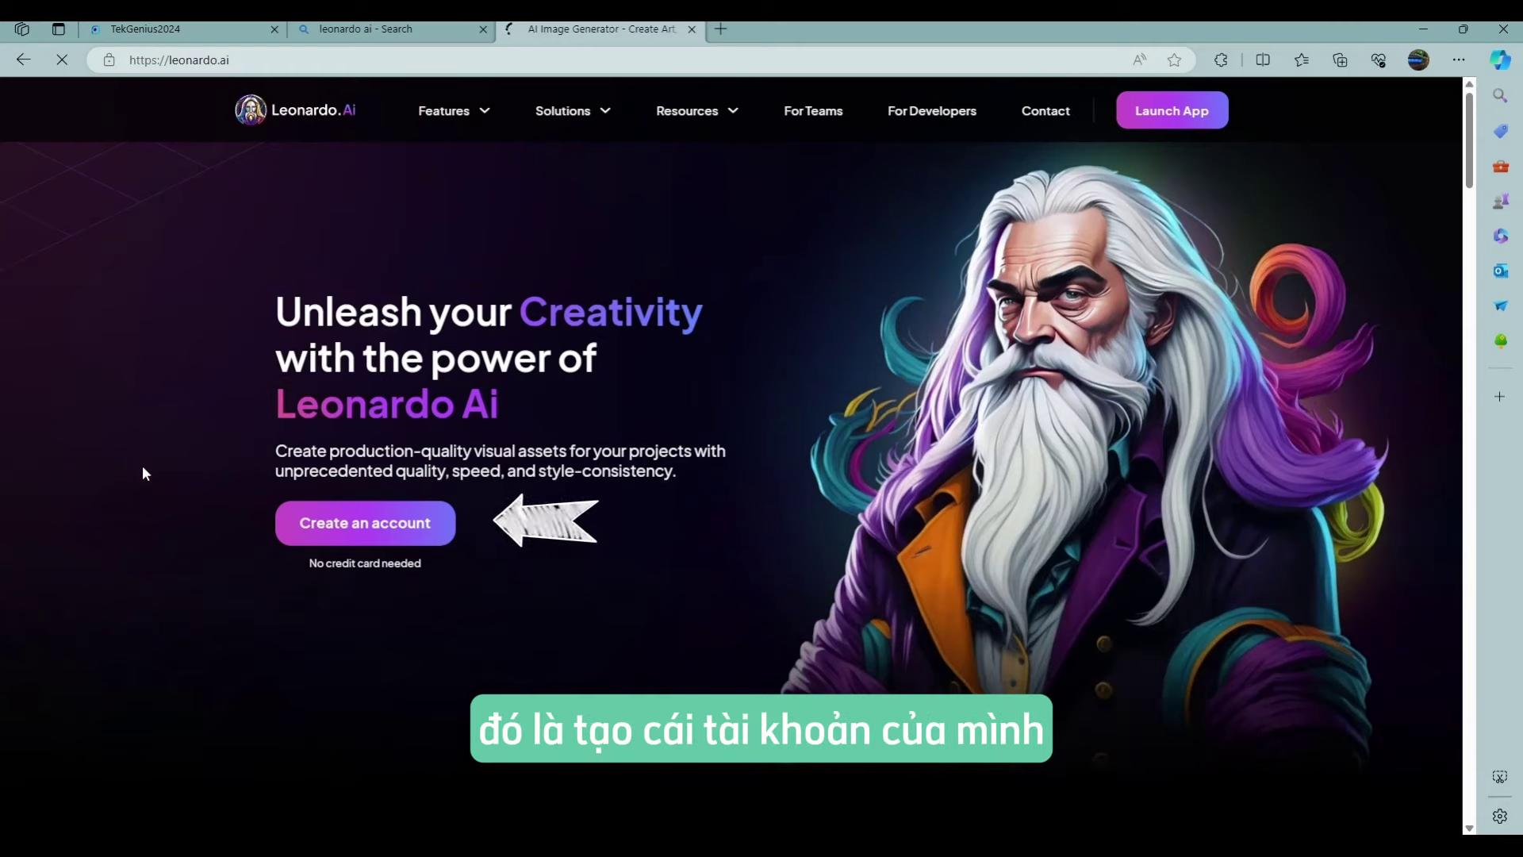
left_click(452, 528)
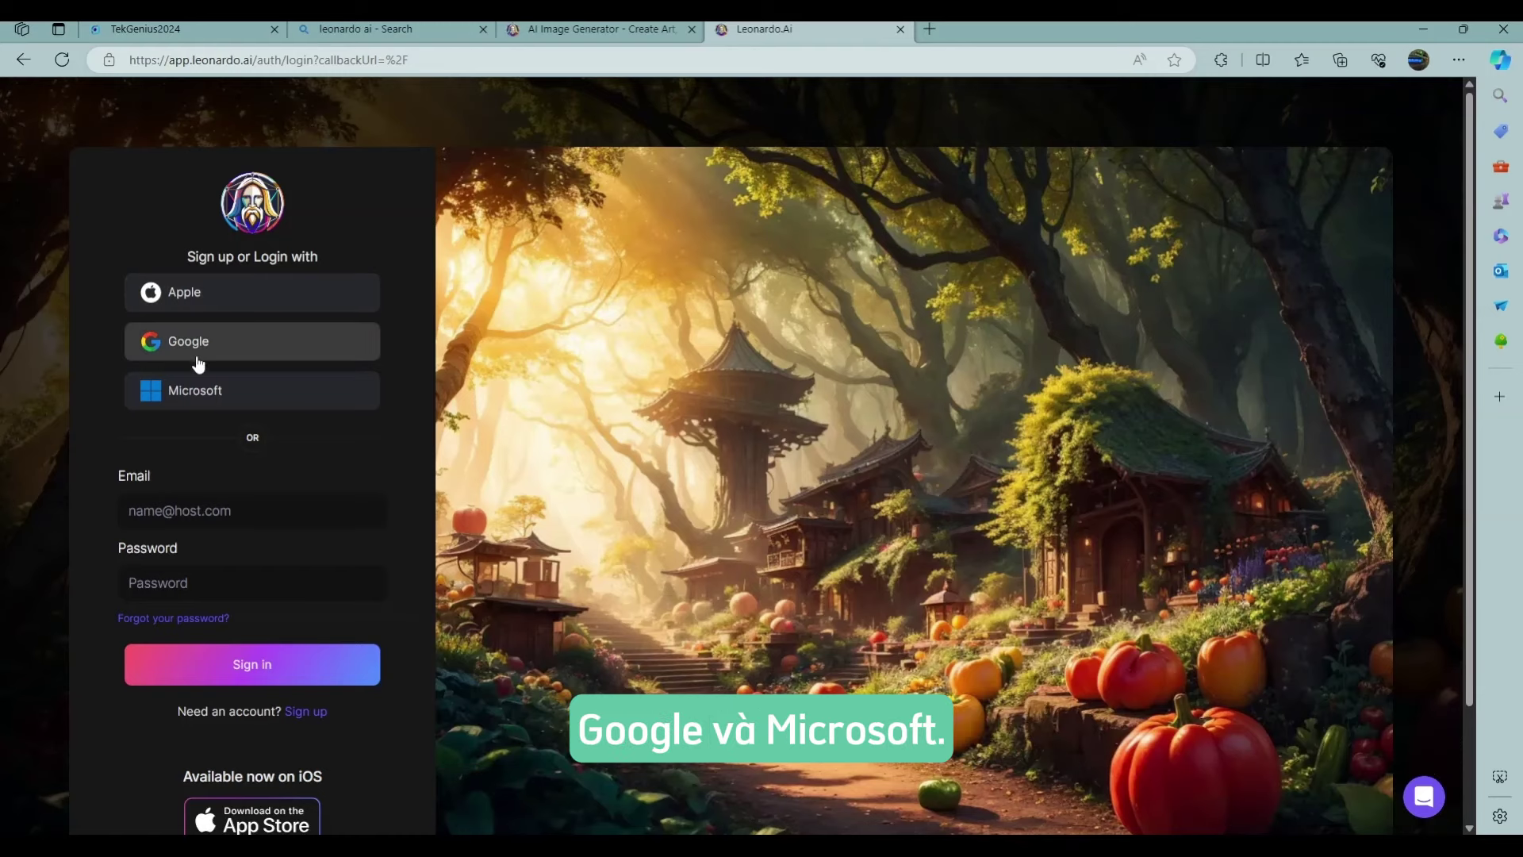
scroll(401, 446, "down", 2)
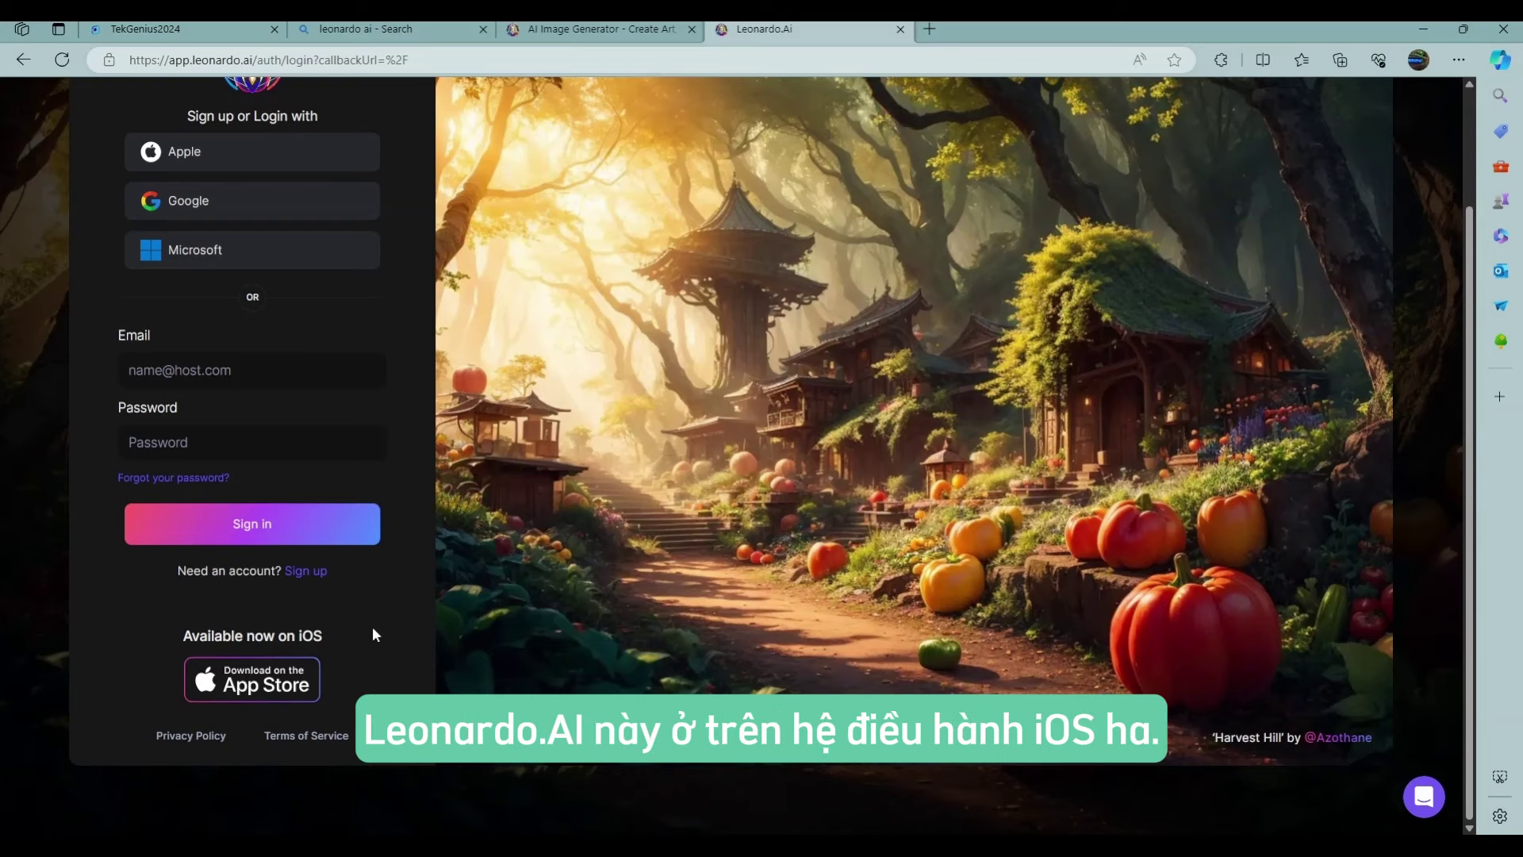
scroll(408, 588, "up", 2)
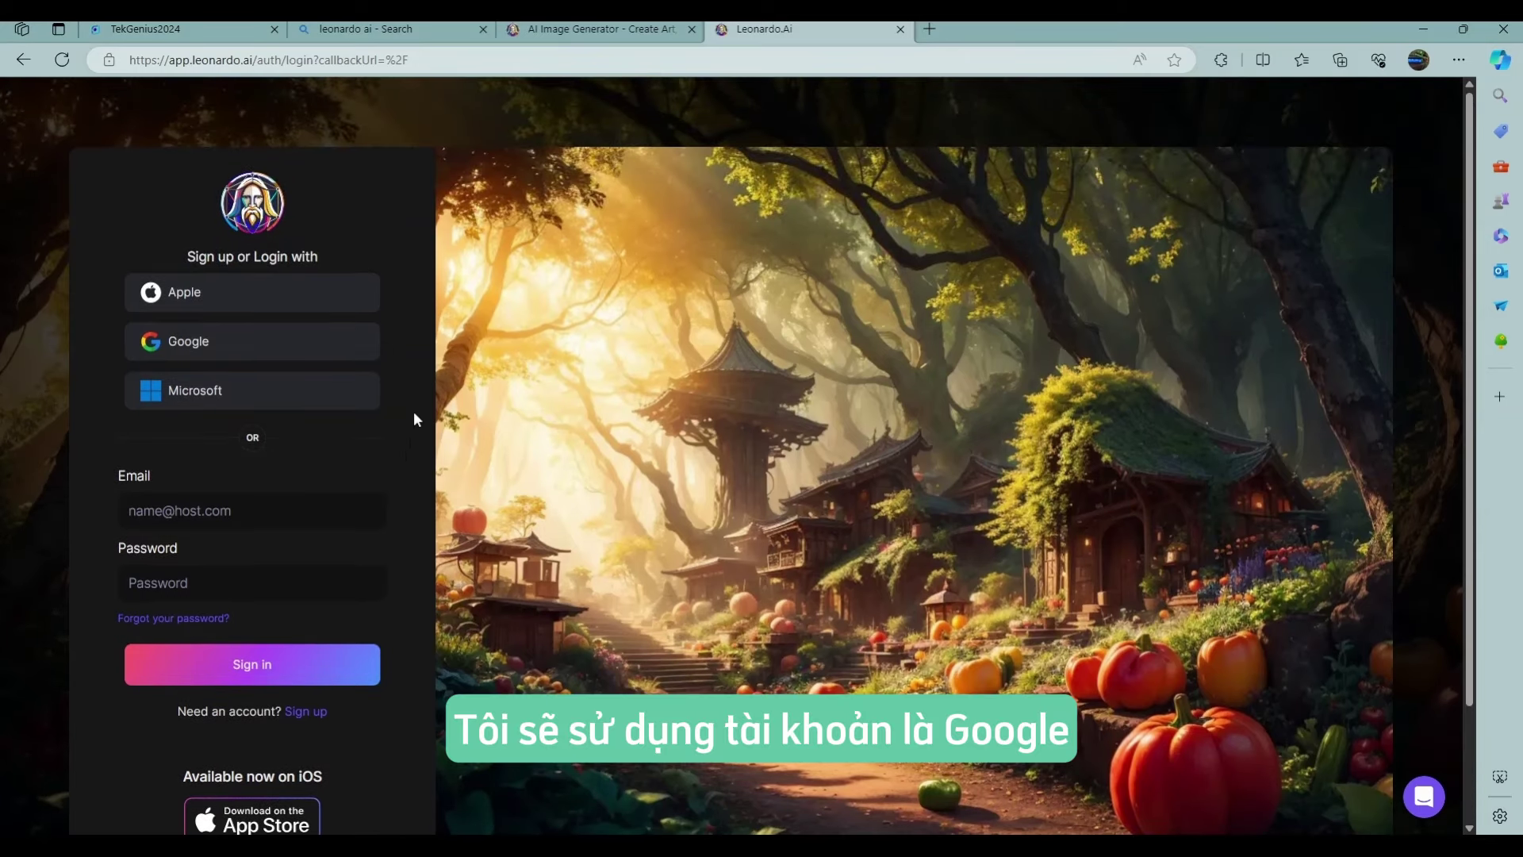
Step: Sign in to Leonardo.Ai with an existing Google account
left_click(291, 354)
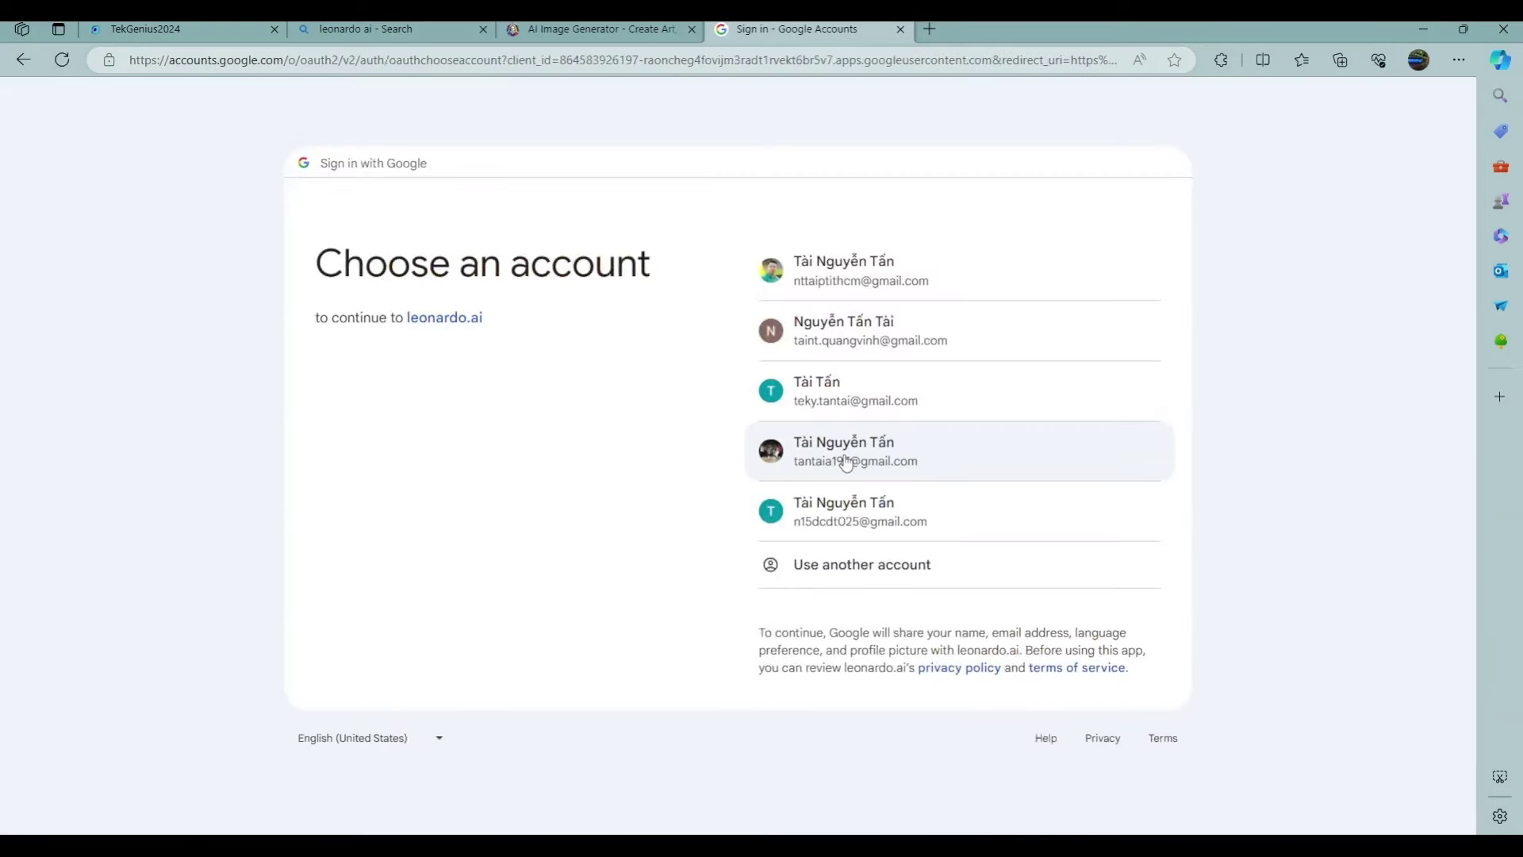
left_click(847, 464)
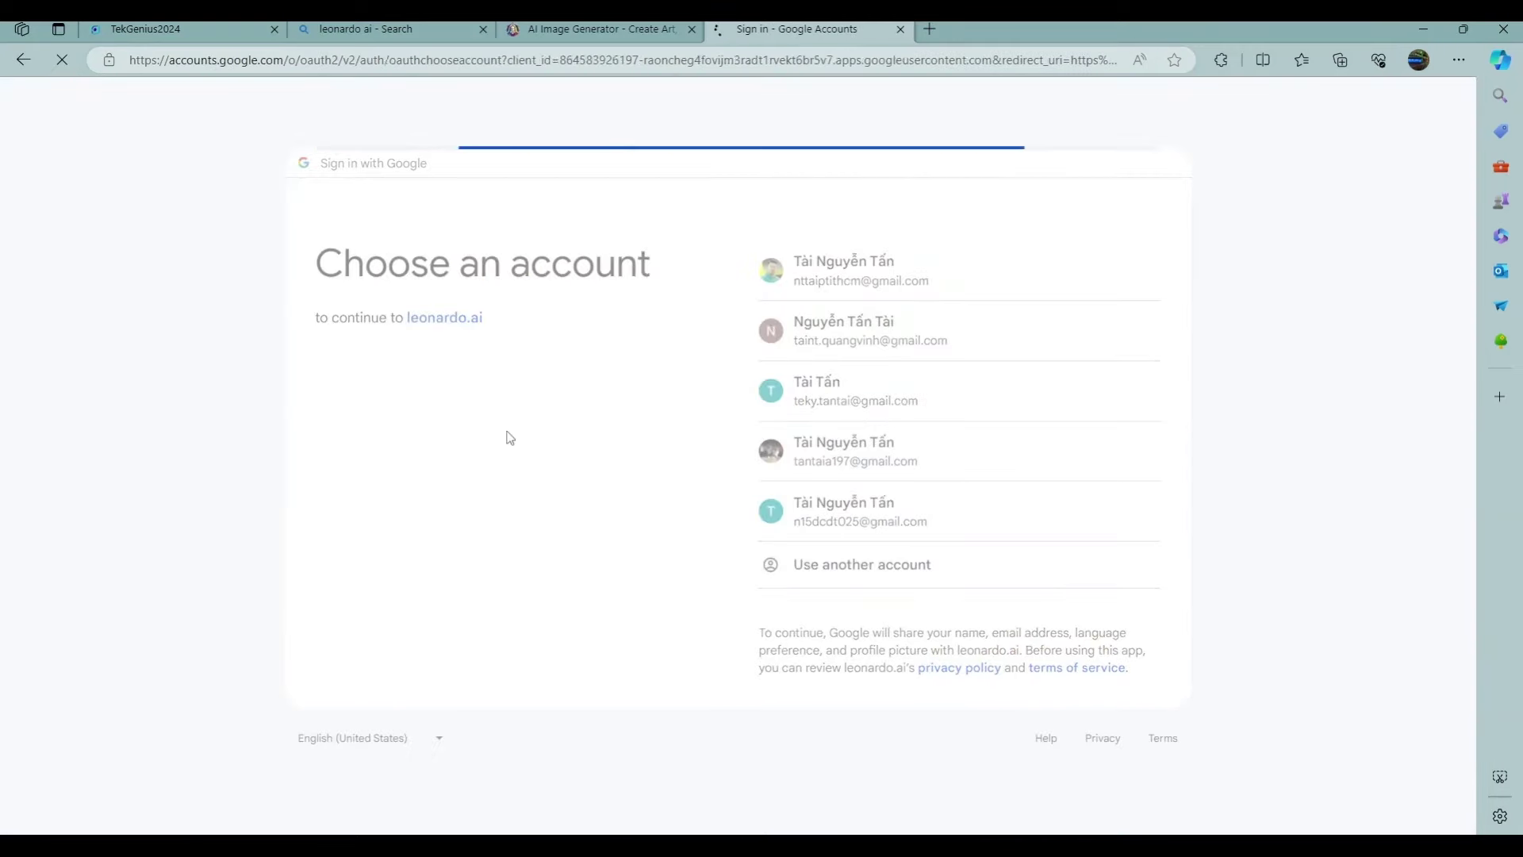
left_click(941, 551)
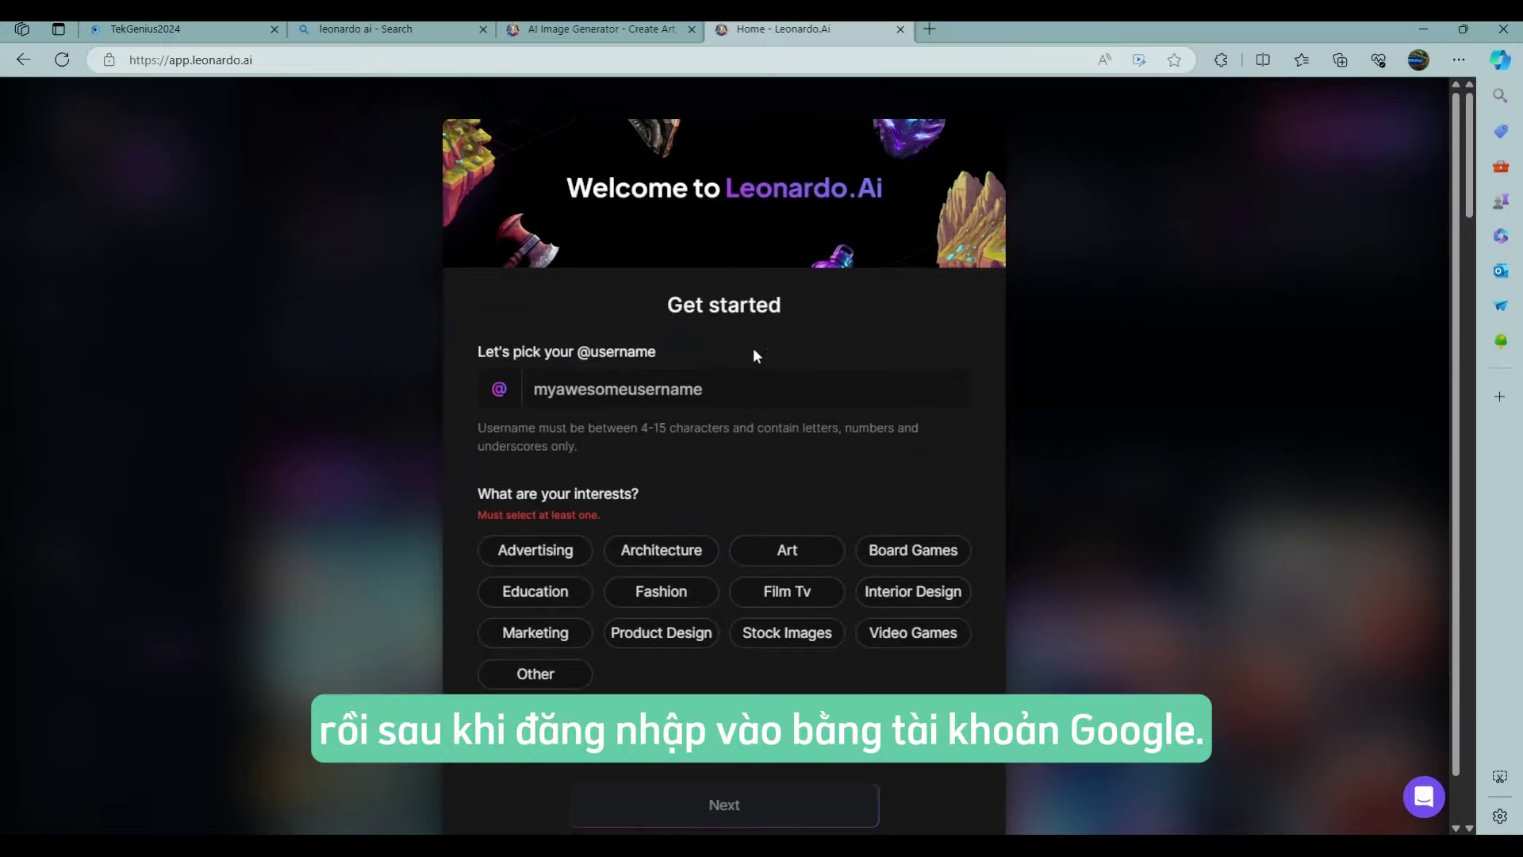
Step: Enter teacherteky as the Leonardo.Ai username and check its availability
left_click(754, 393)
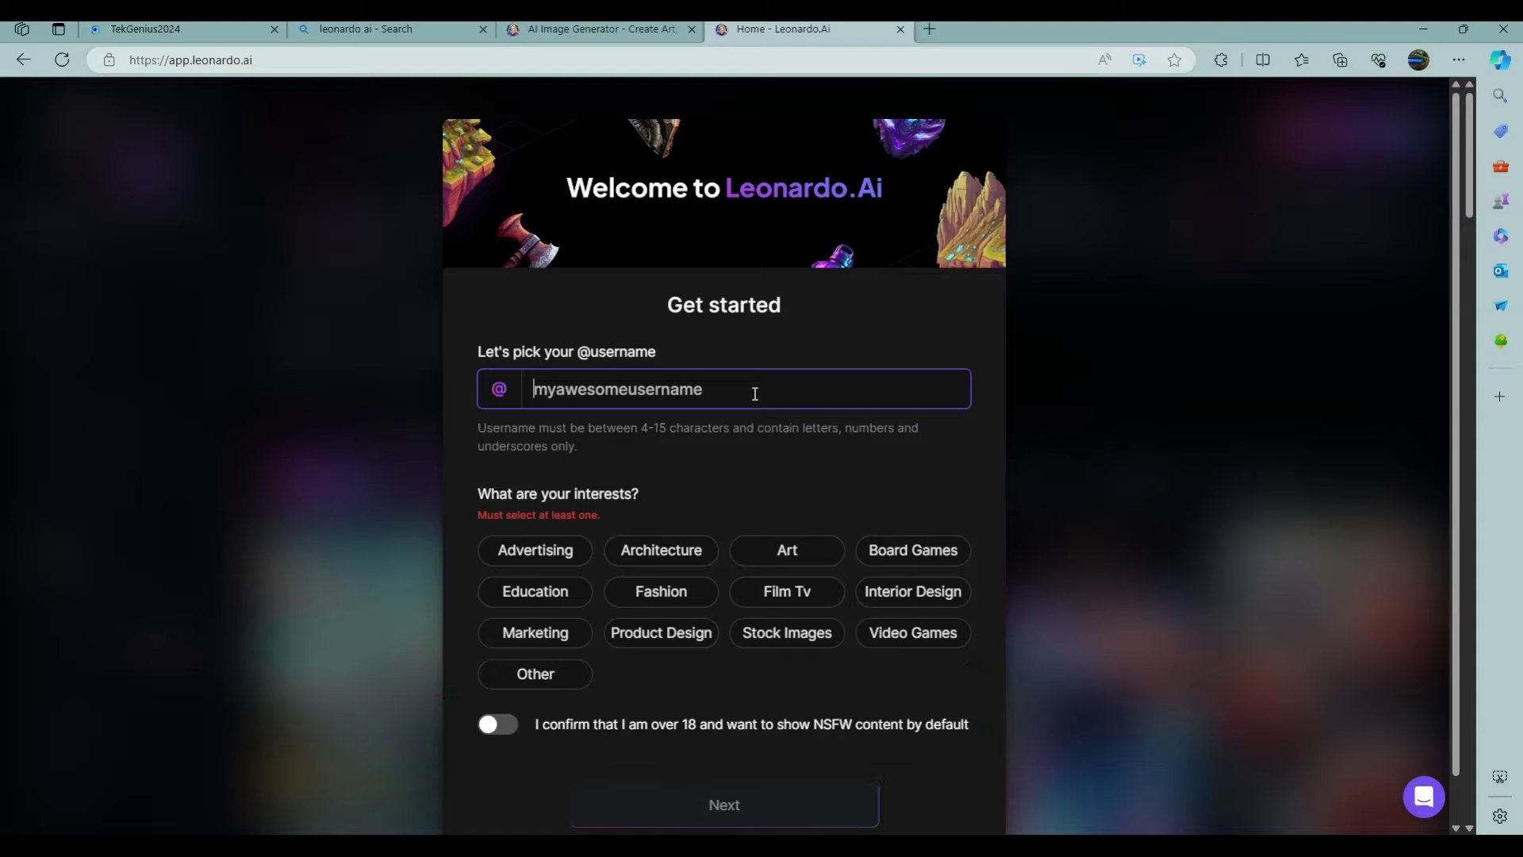
type("teacher")
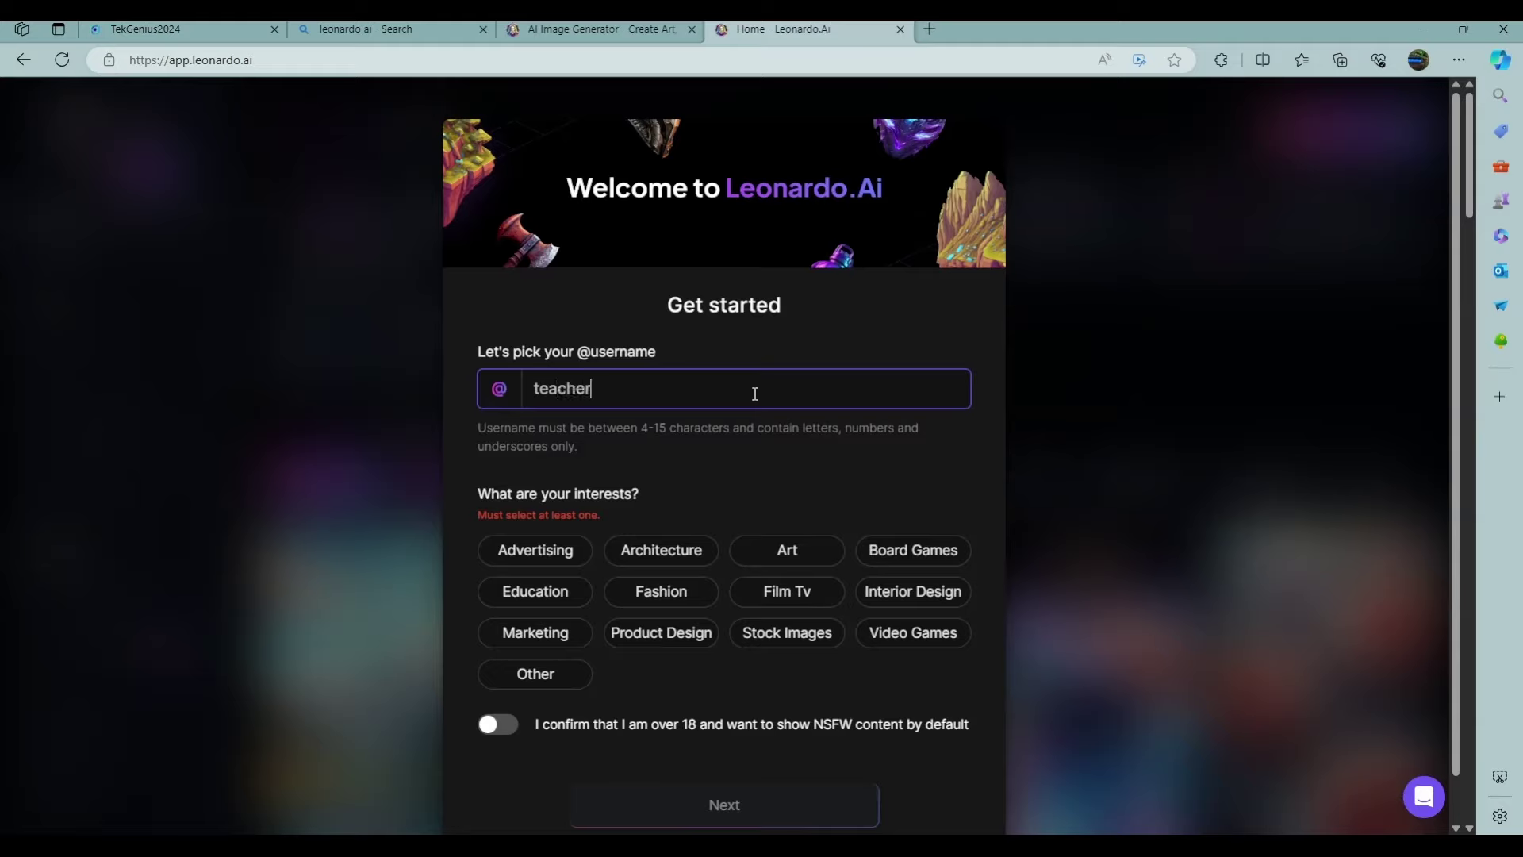
type("teky")
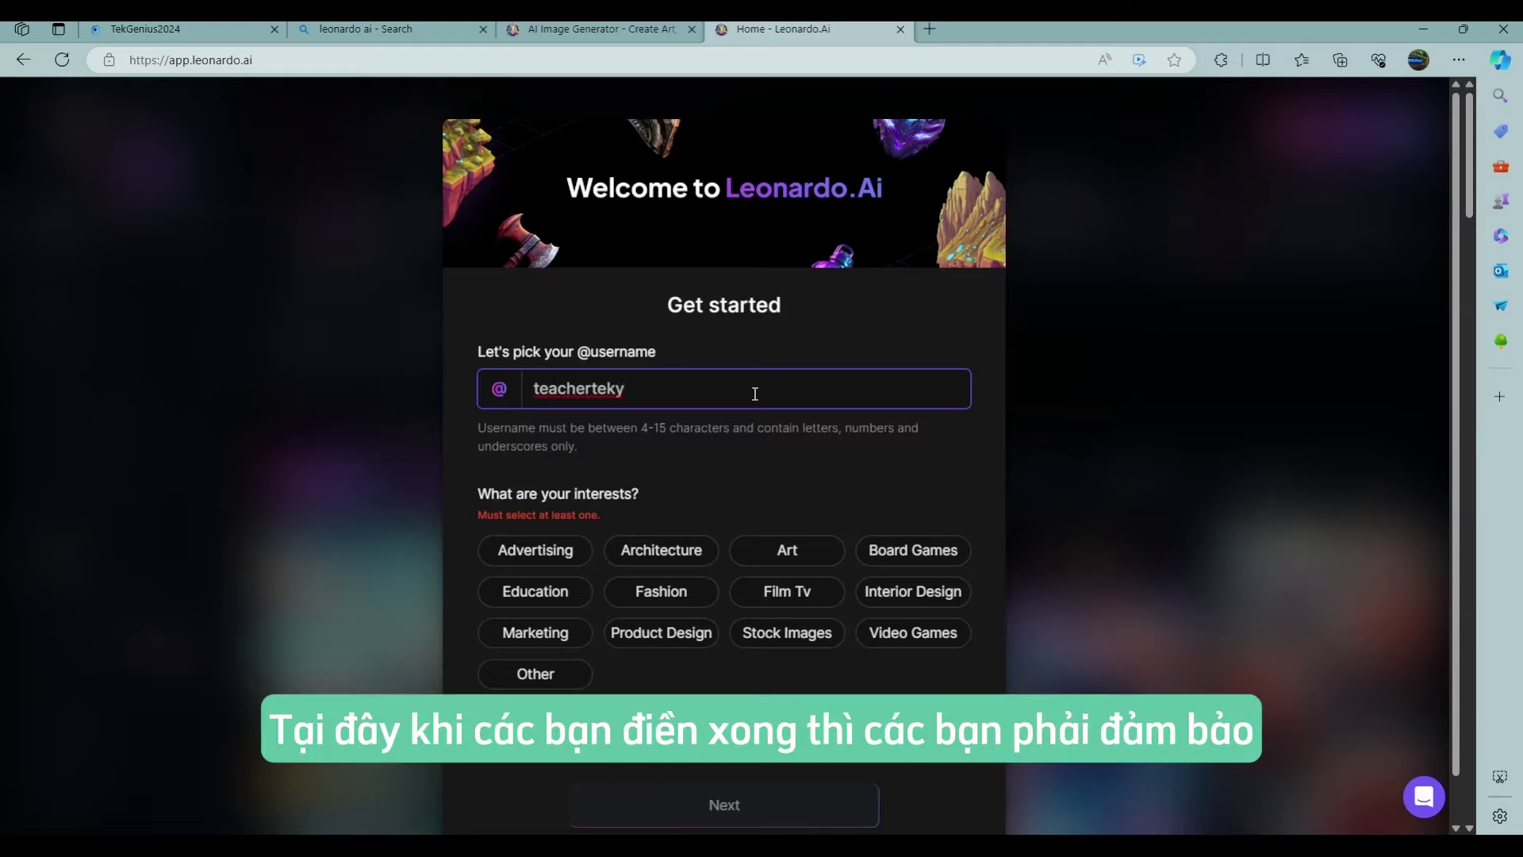
left_click(701, 447)
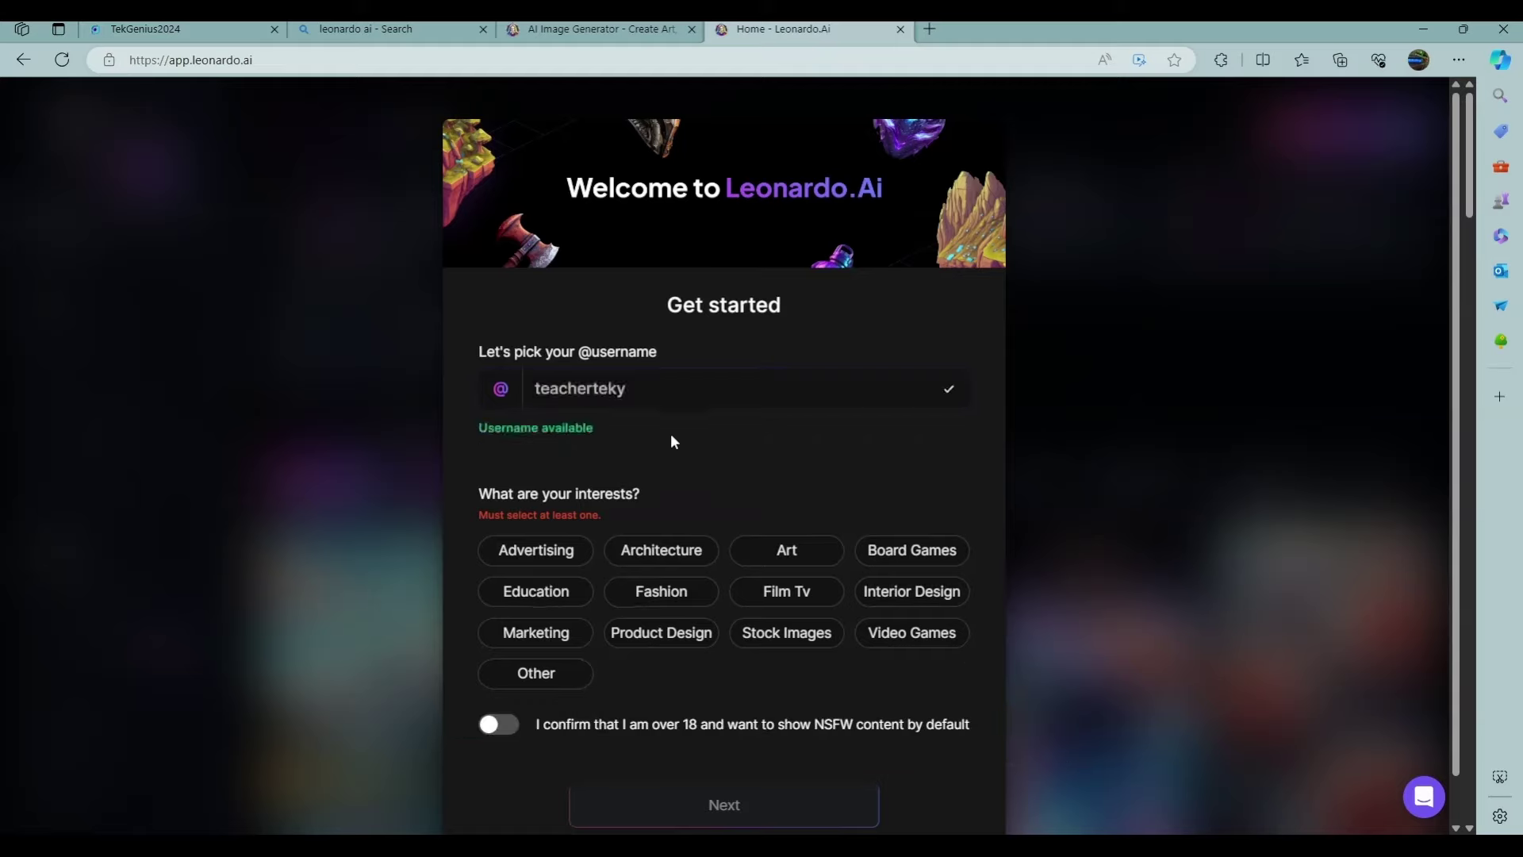
left_click_drag(568, 428, 480, 429)
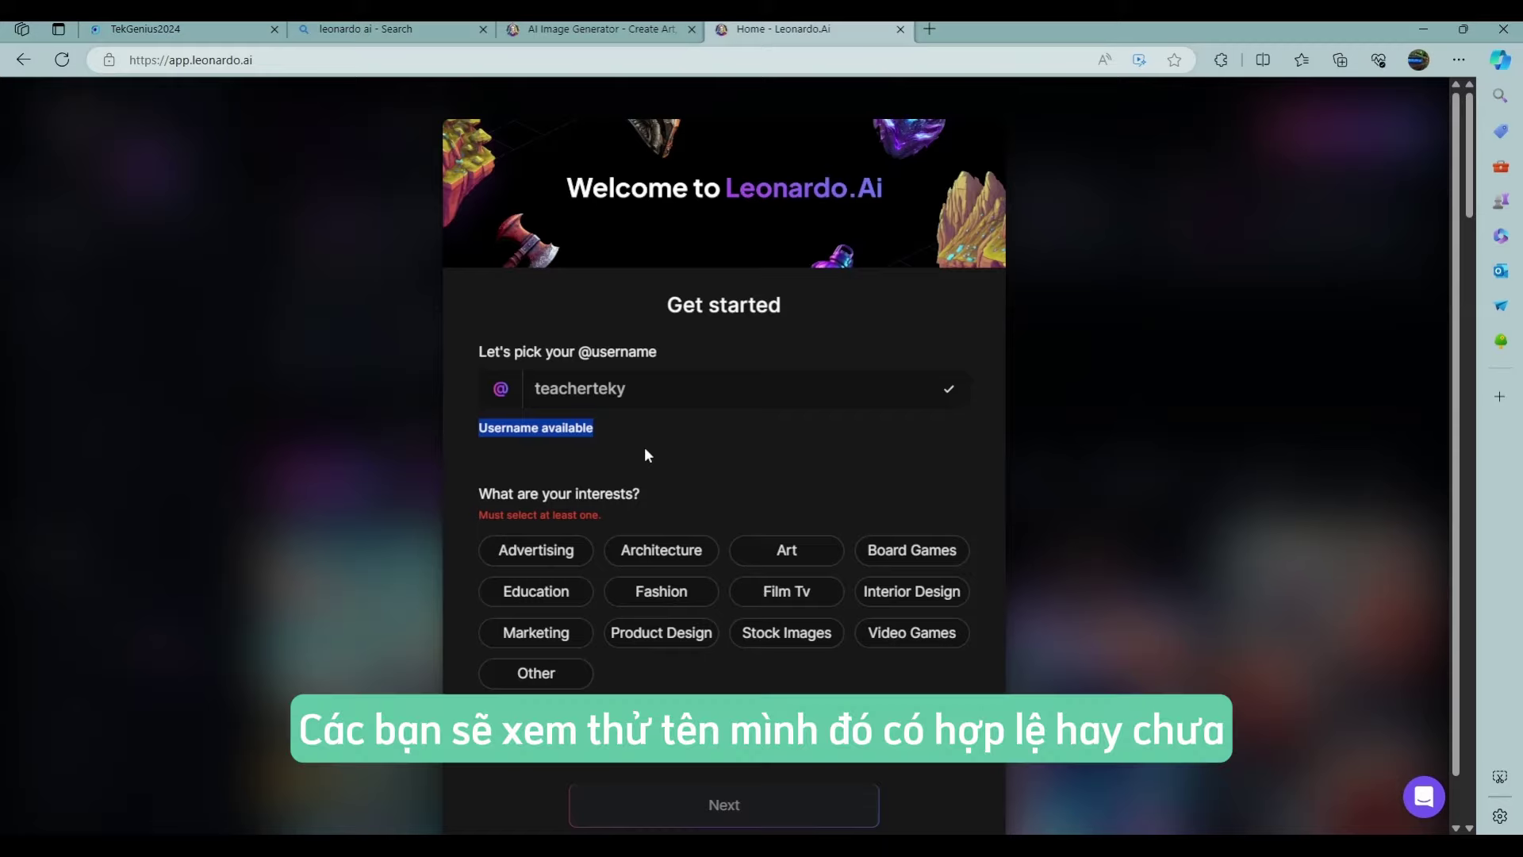
left_click(647, 400)
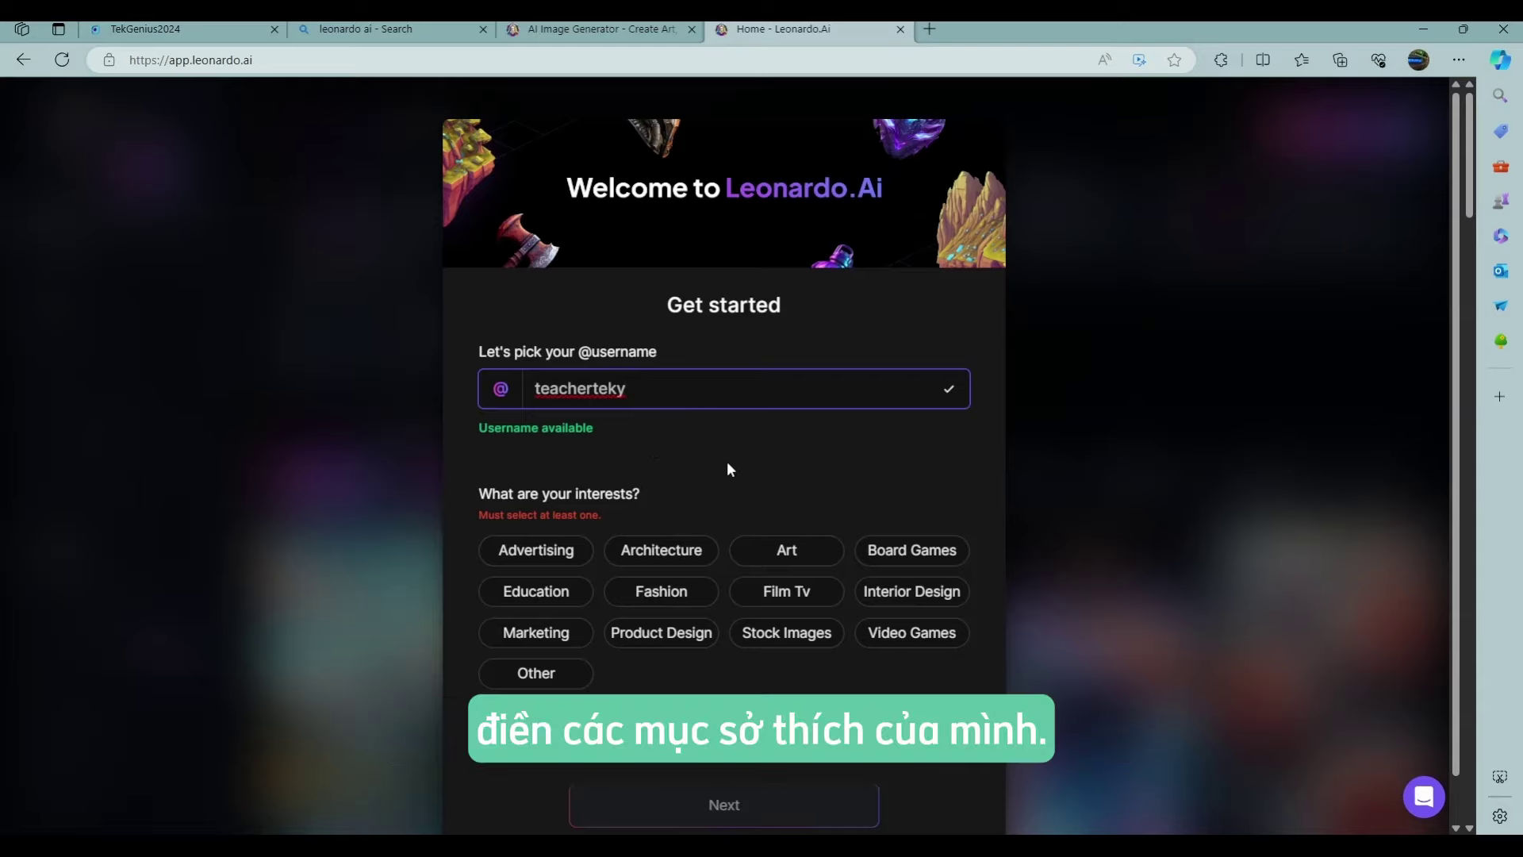
Step: Choose Education, Video Games, Art, Product Design and Other as interests, and switch the over-18 NSFW confirmation
left_click(551, 603)
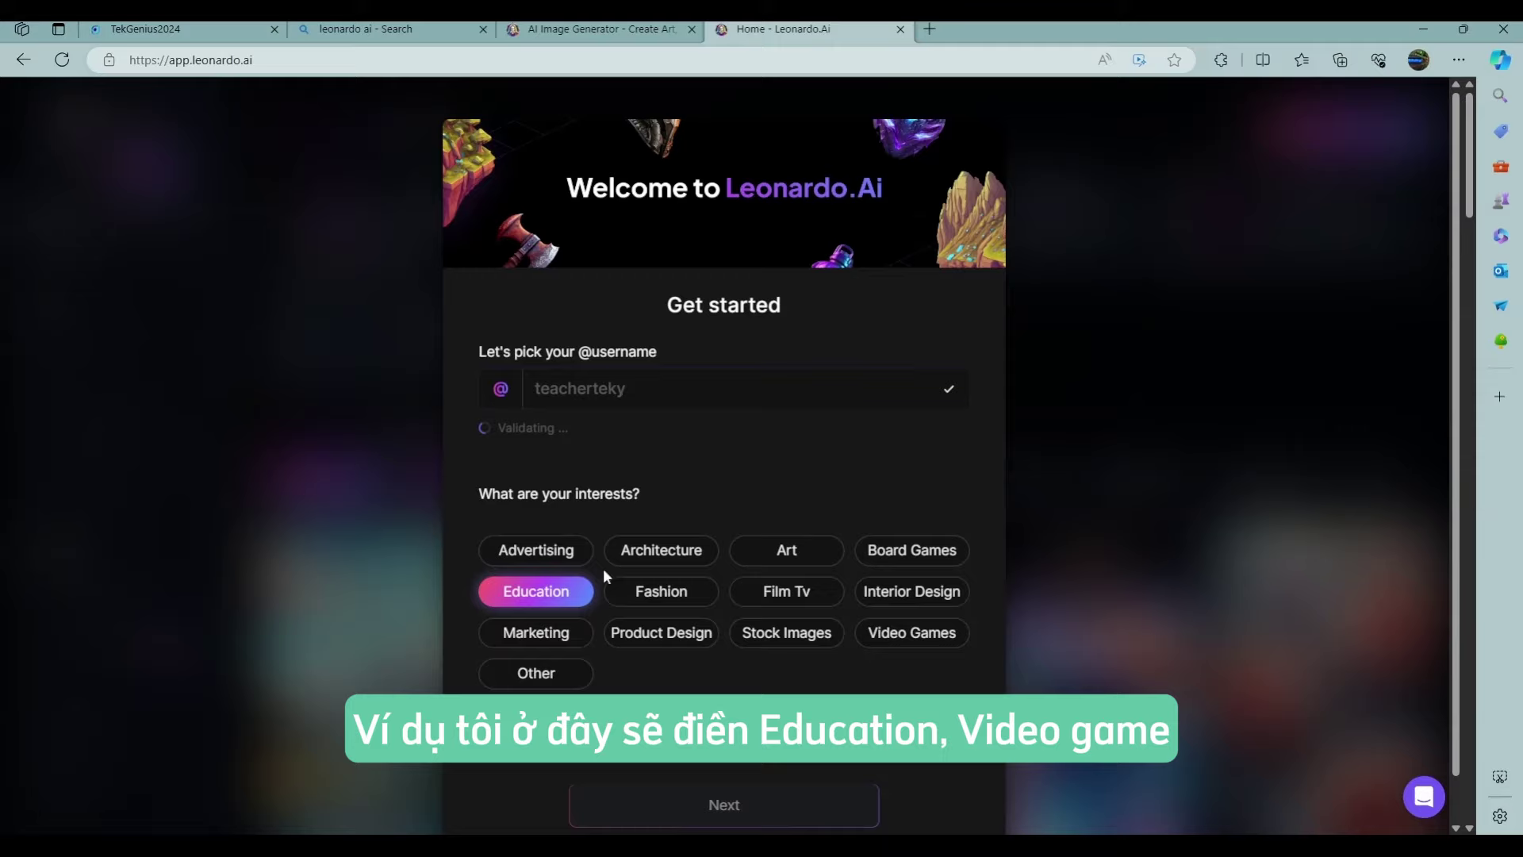
left_click(870, 632)
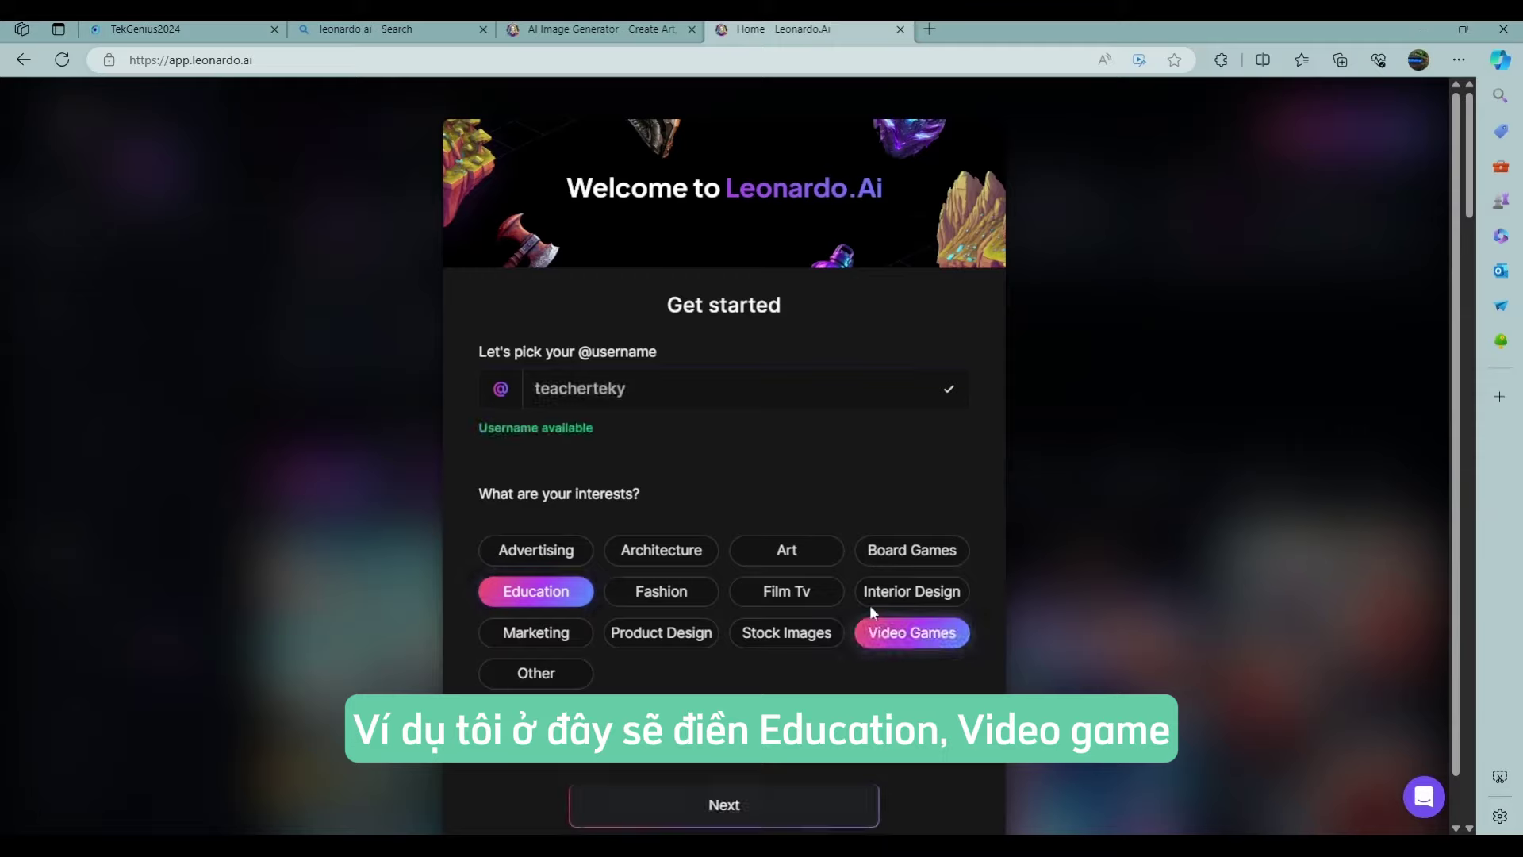
left_click(815, 553)
left_click(670, 649)
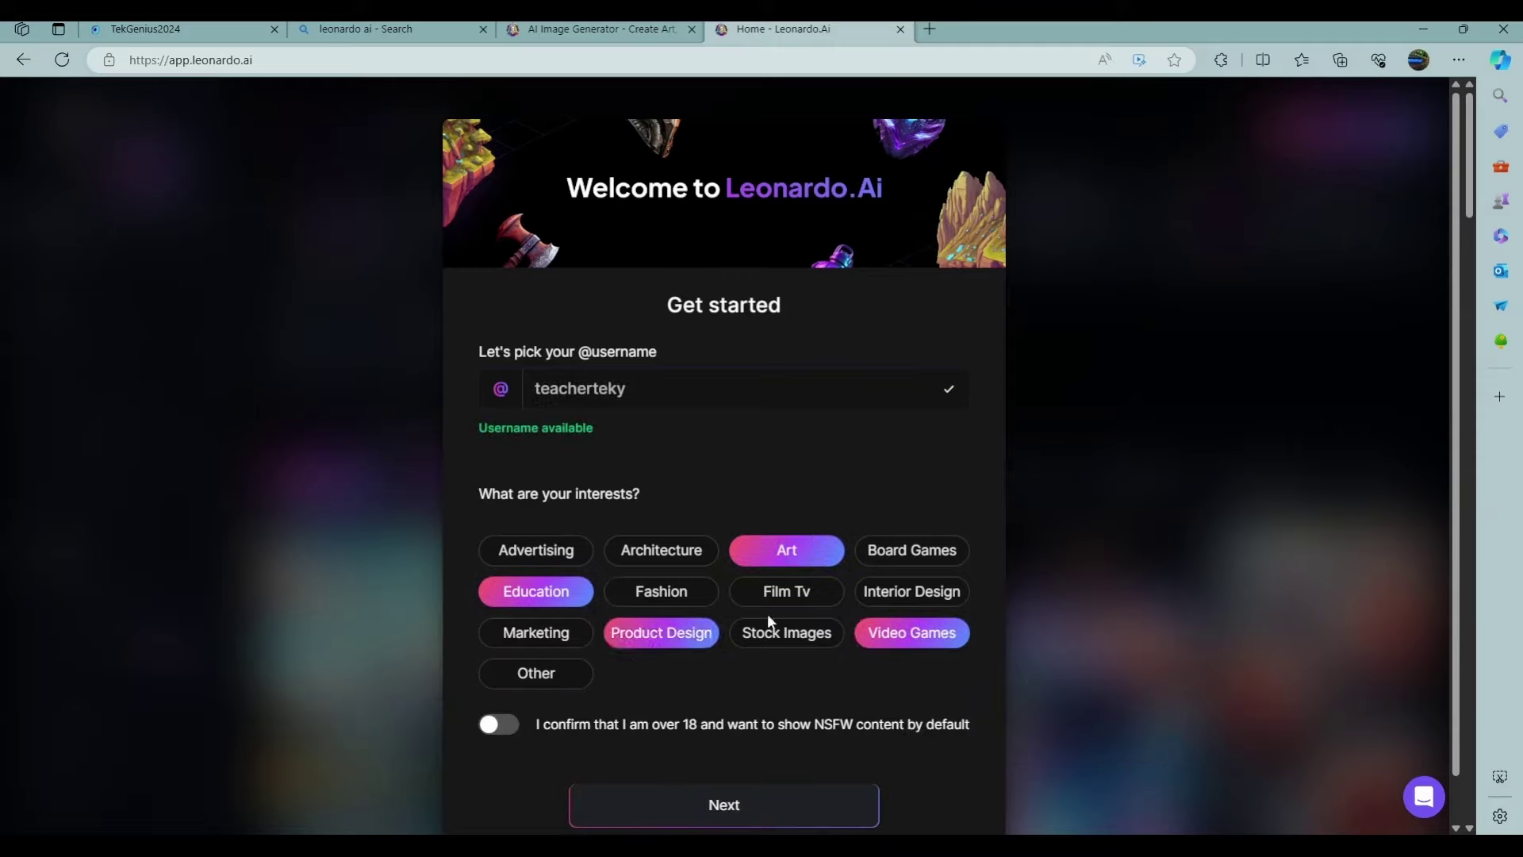
left_click(559, 673)
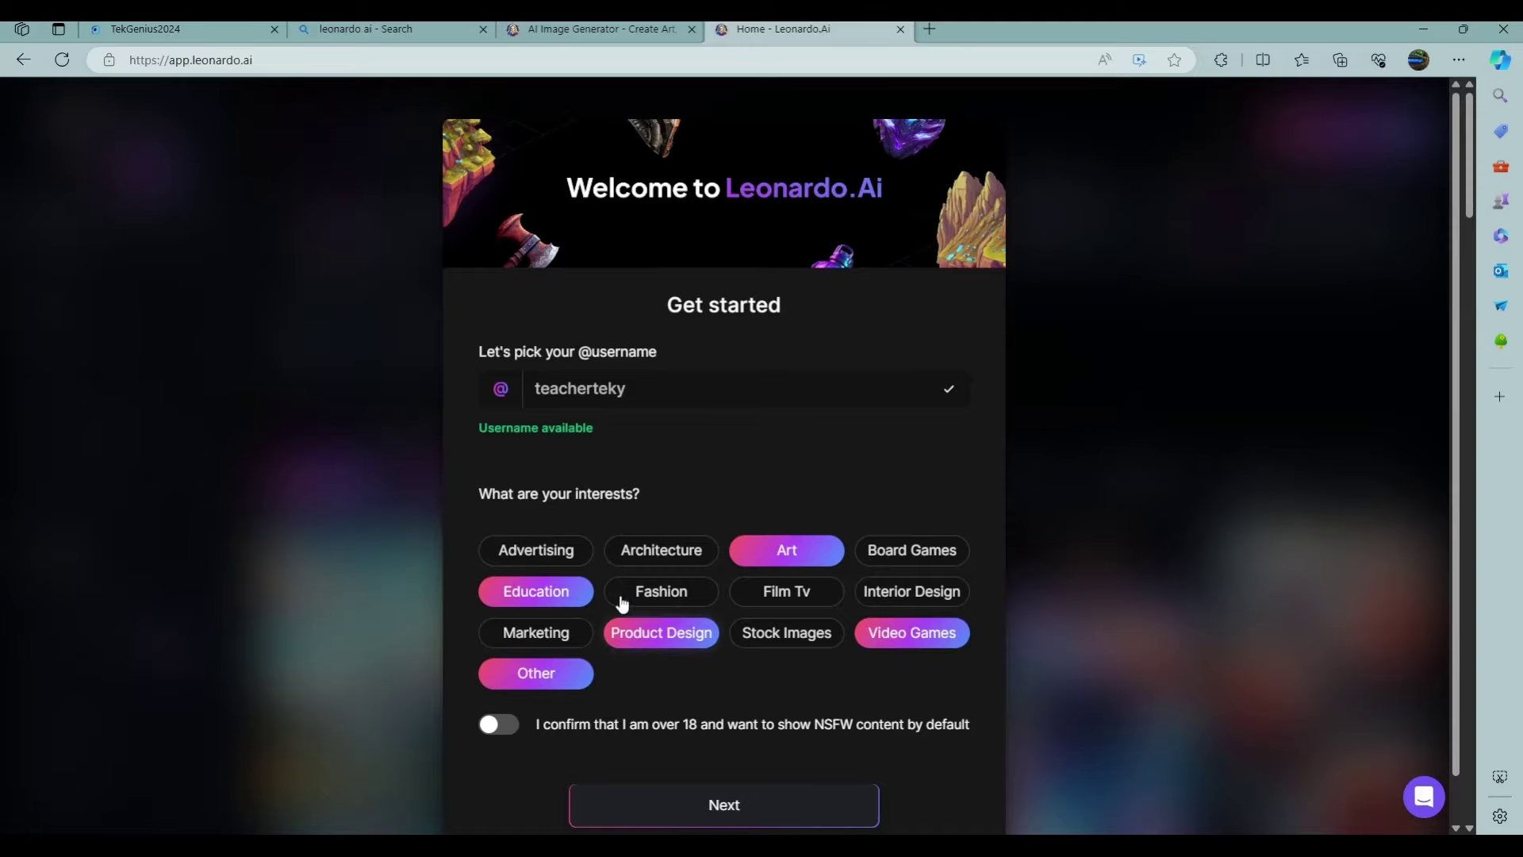
scroll(794, 650, "down", 1)
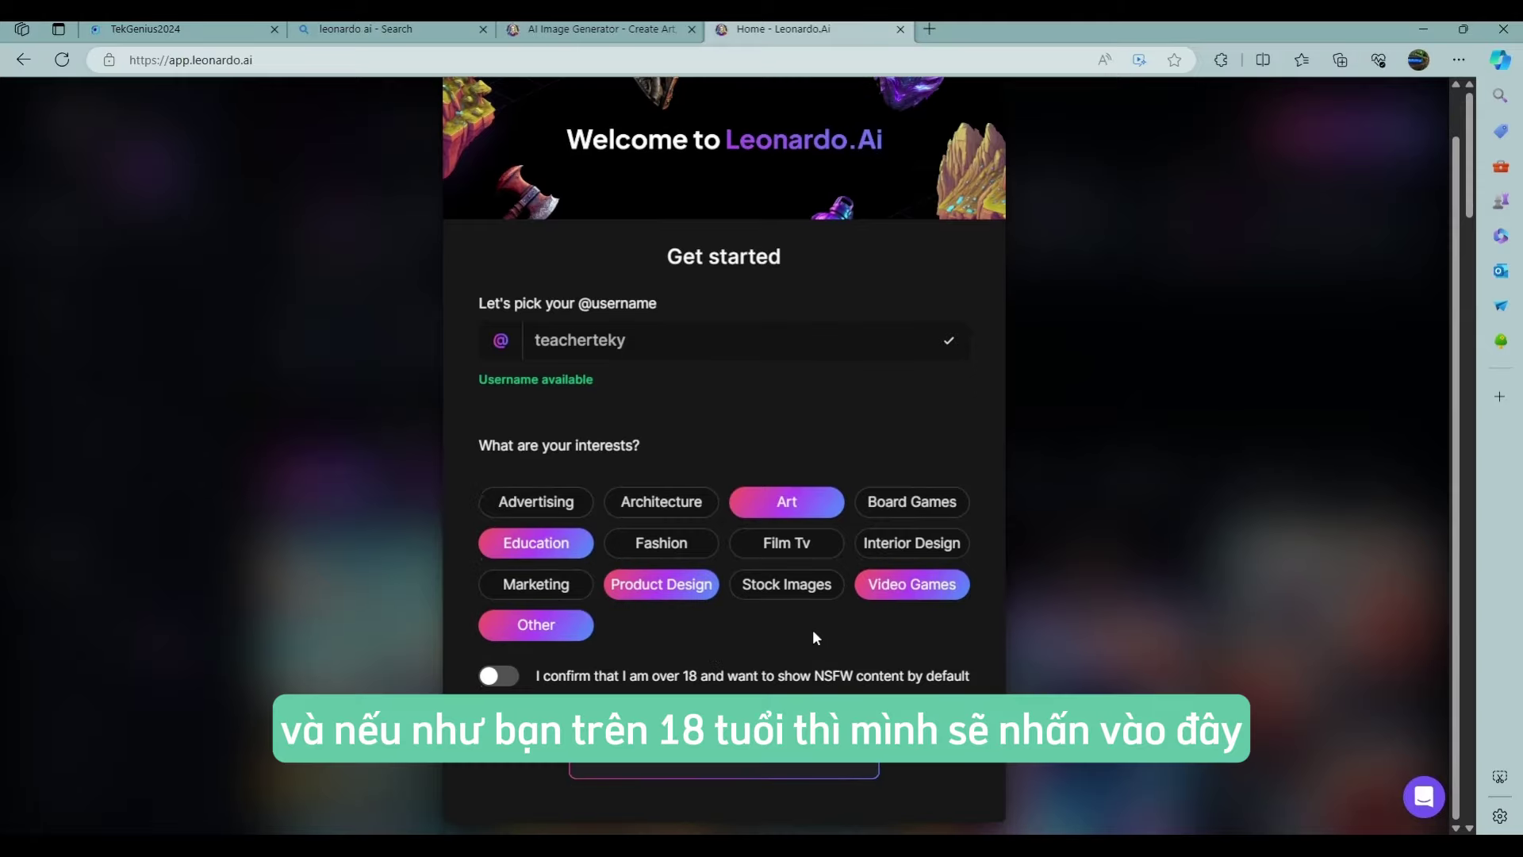
left_click(512, 681)
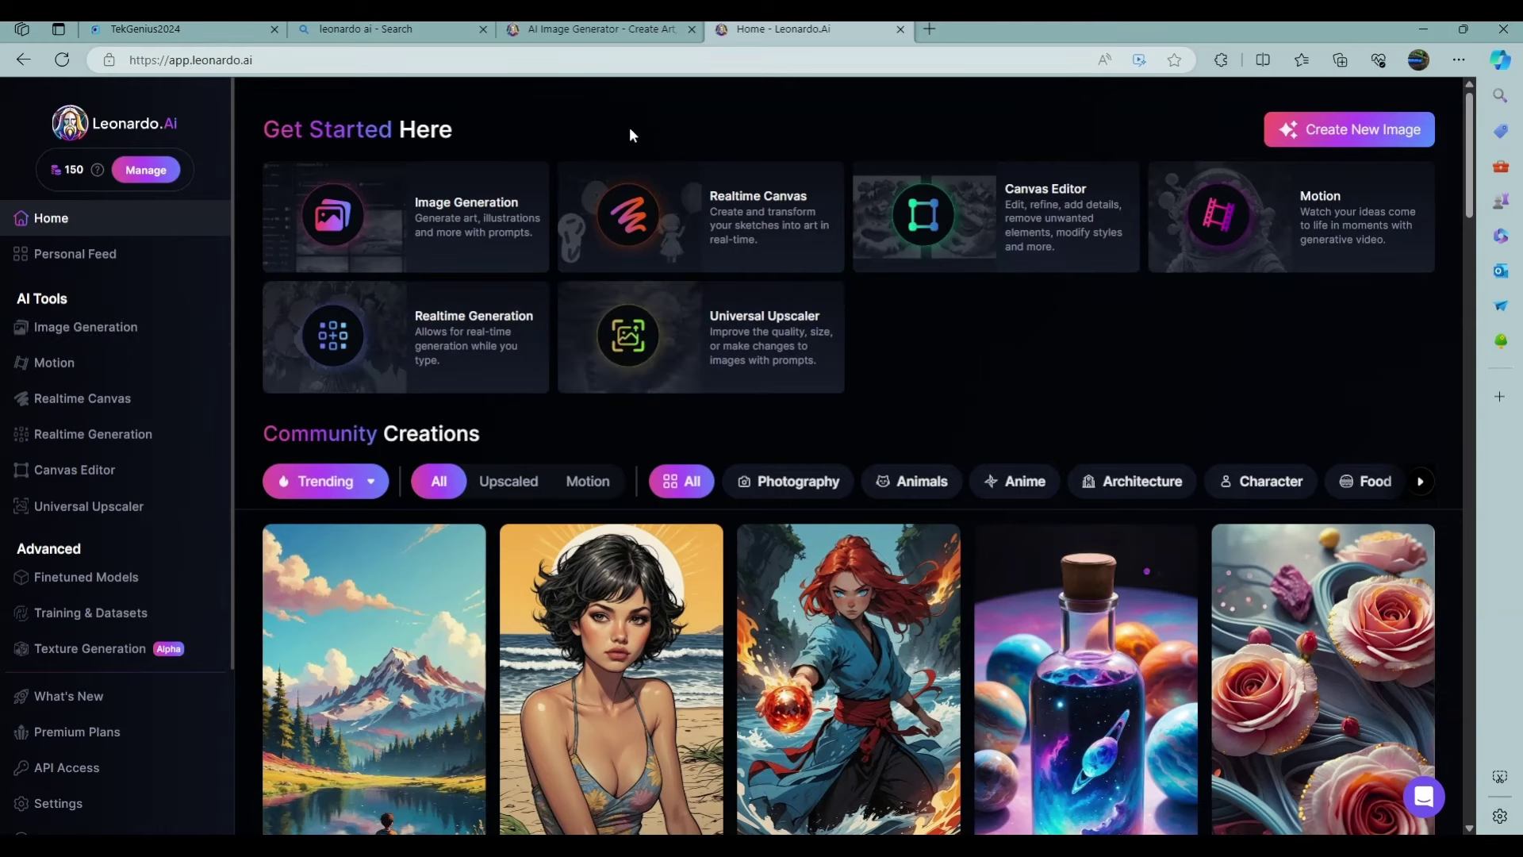
Step: Close the old search and Leonardo.Ai landing pages, and search the web for microsoft designer in a new tab
left_click(482, 29)
left_click(482, 29)
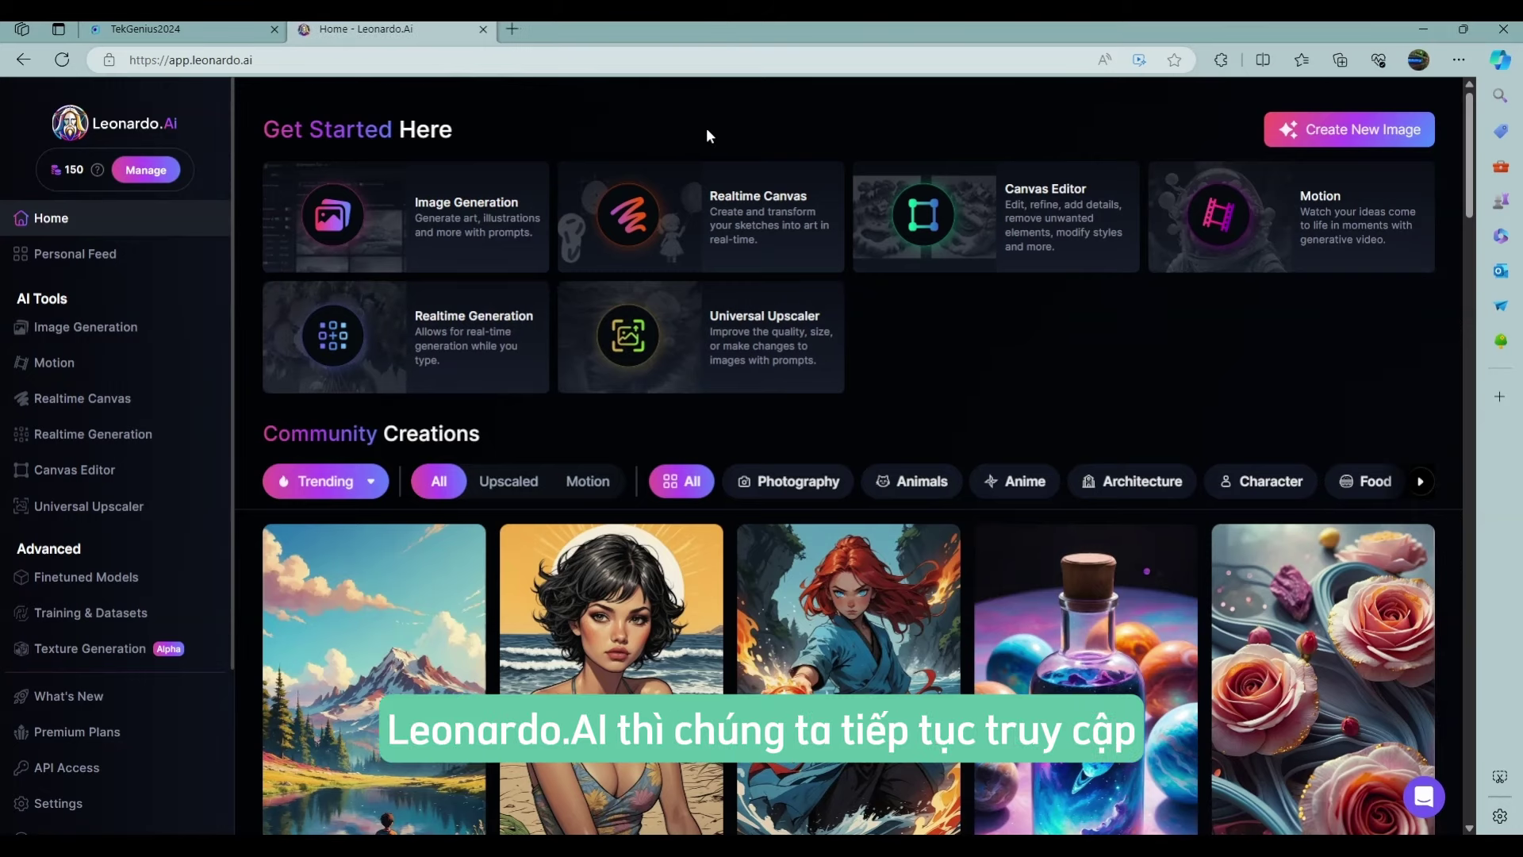
left_click(512, 30)
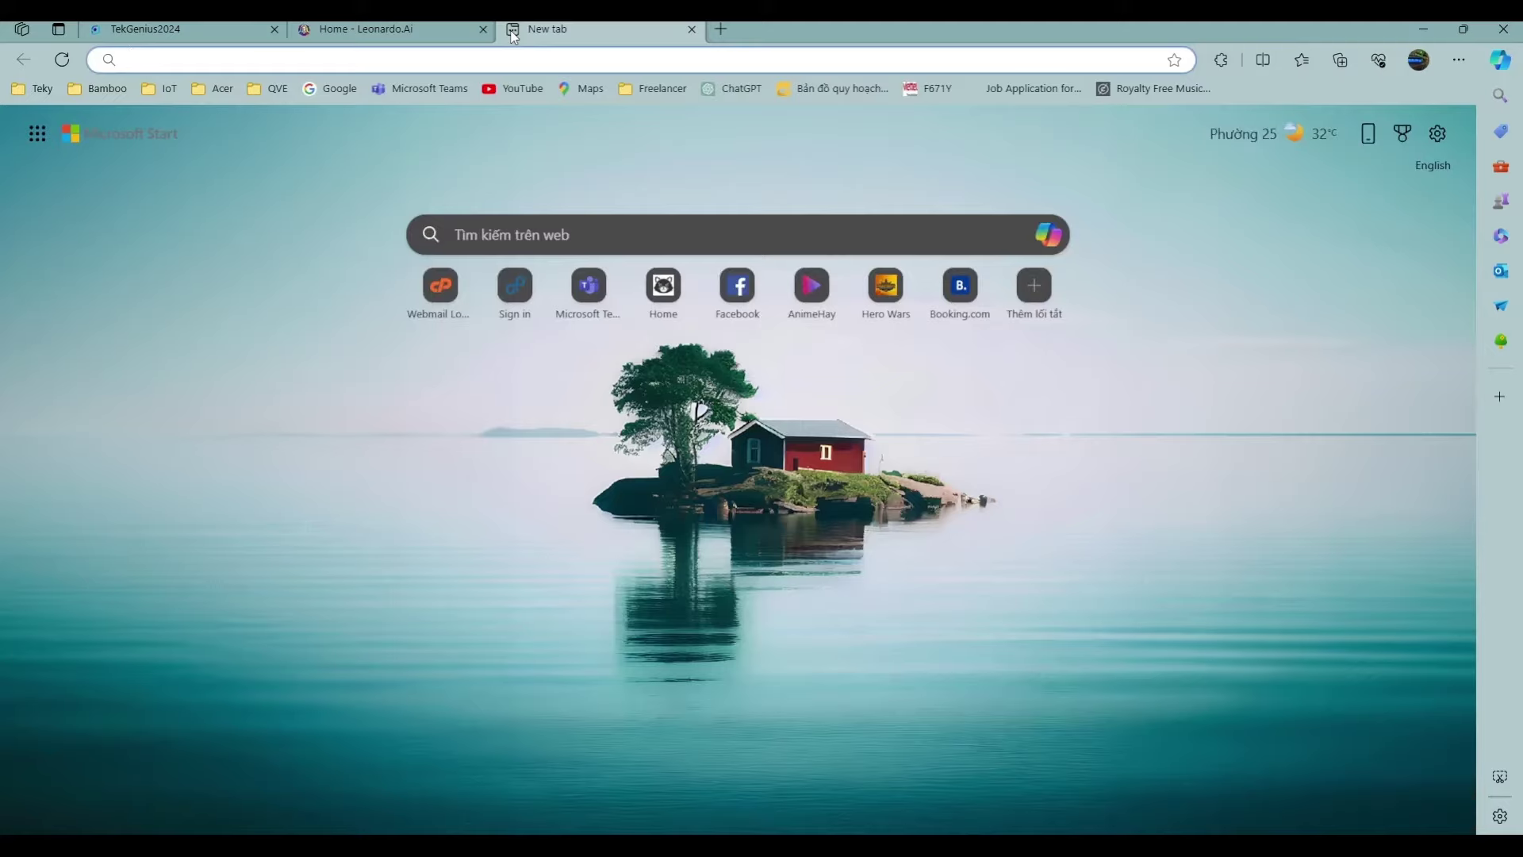
type("micro")
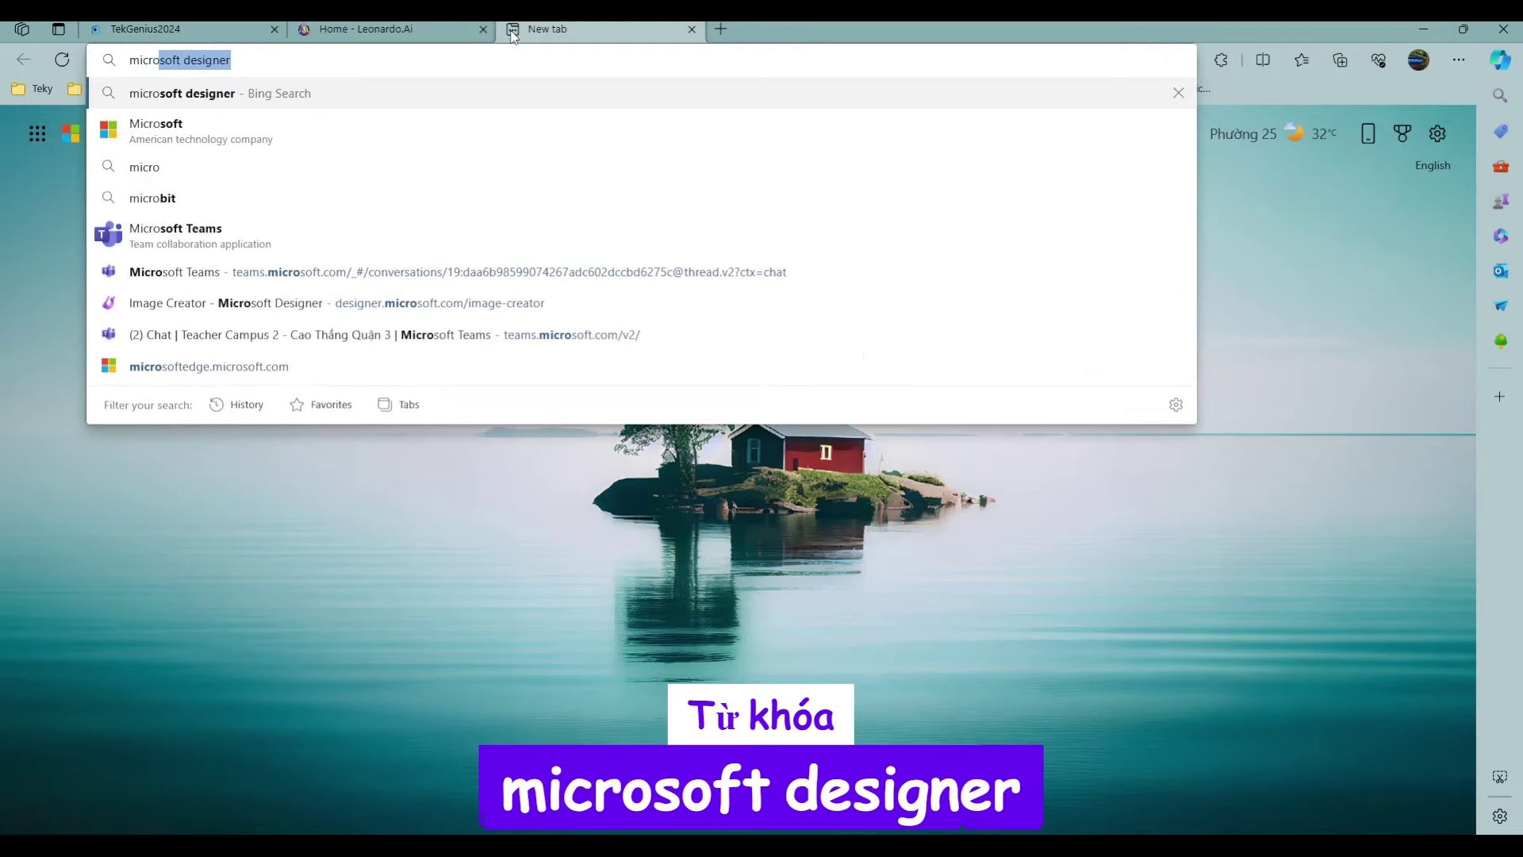
left_click(295, 63)
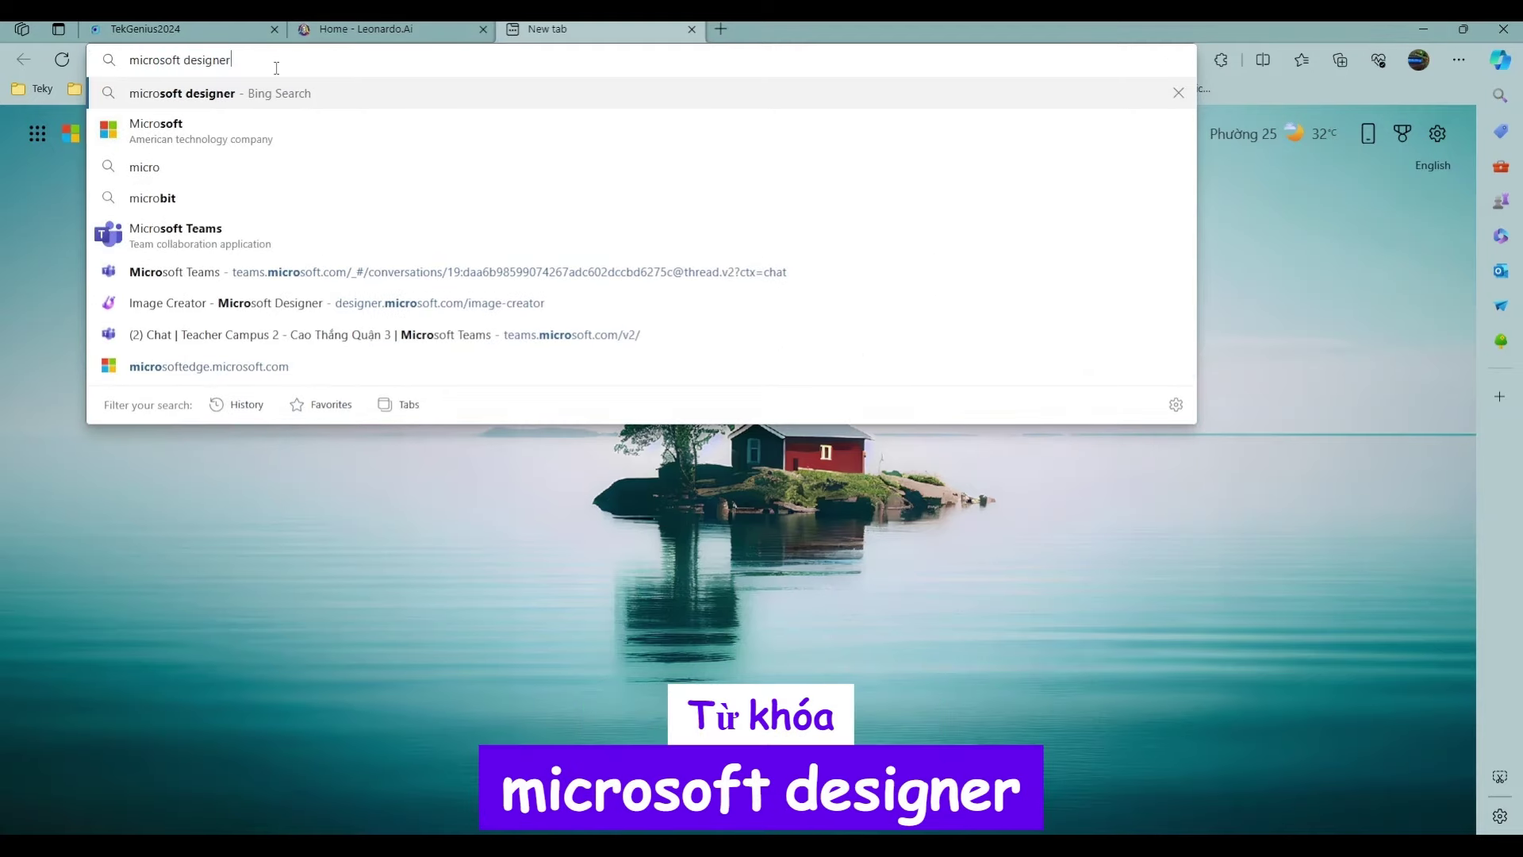
key("Return")
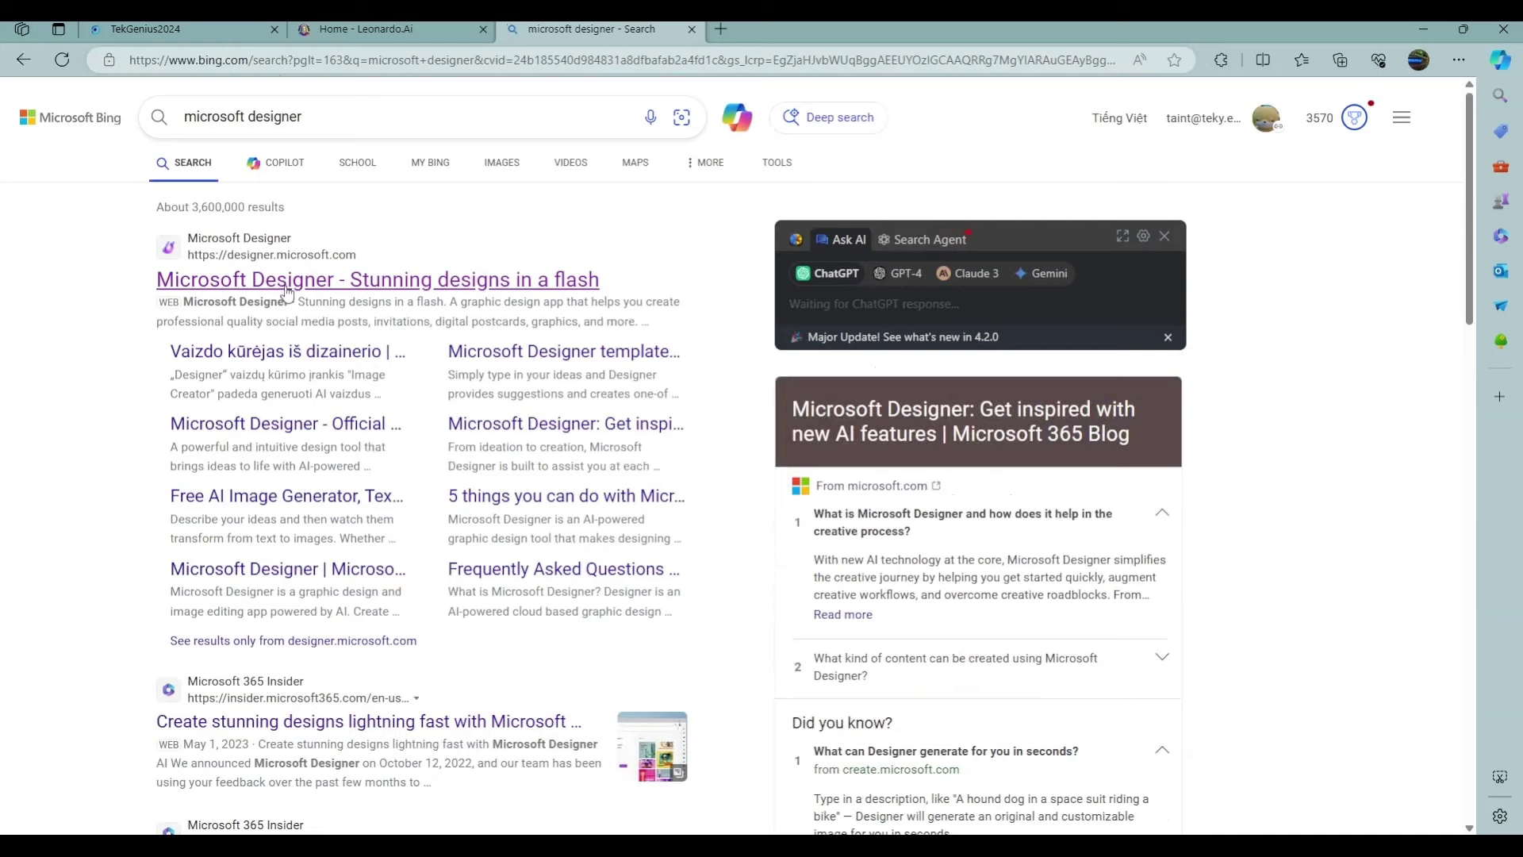
Step: Open the Microsoft Designer website and its Image Creator, and dismiss the account menu
left_click(286, 290)
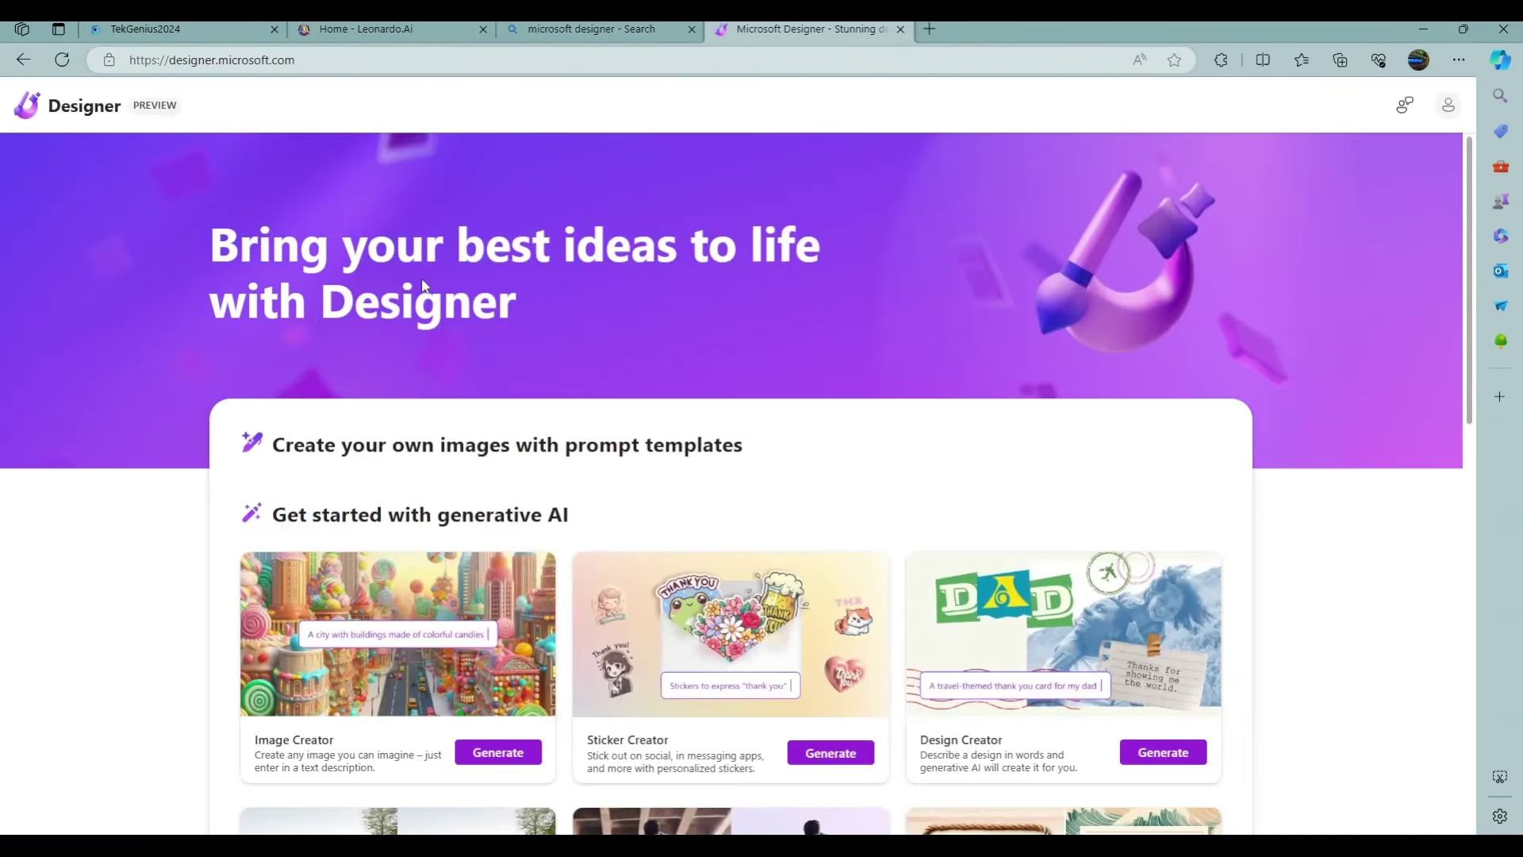
scroll(302, 341, "down", 8)
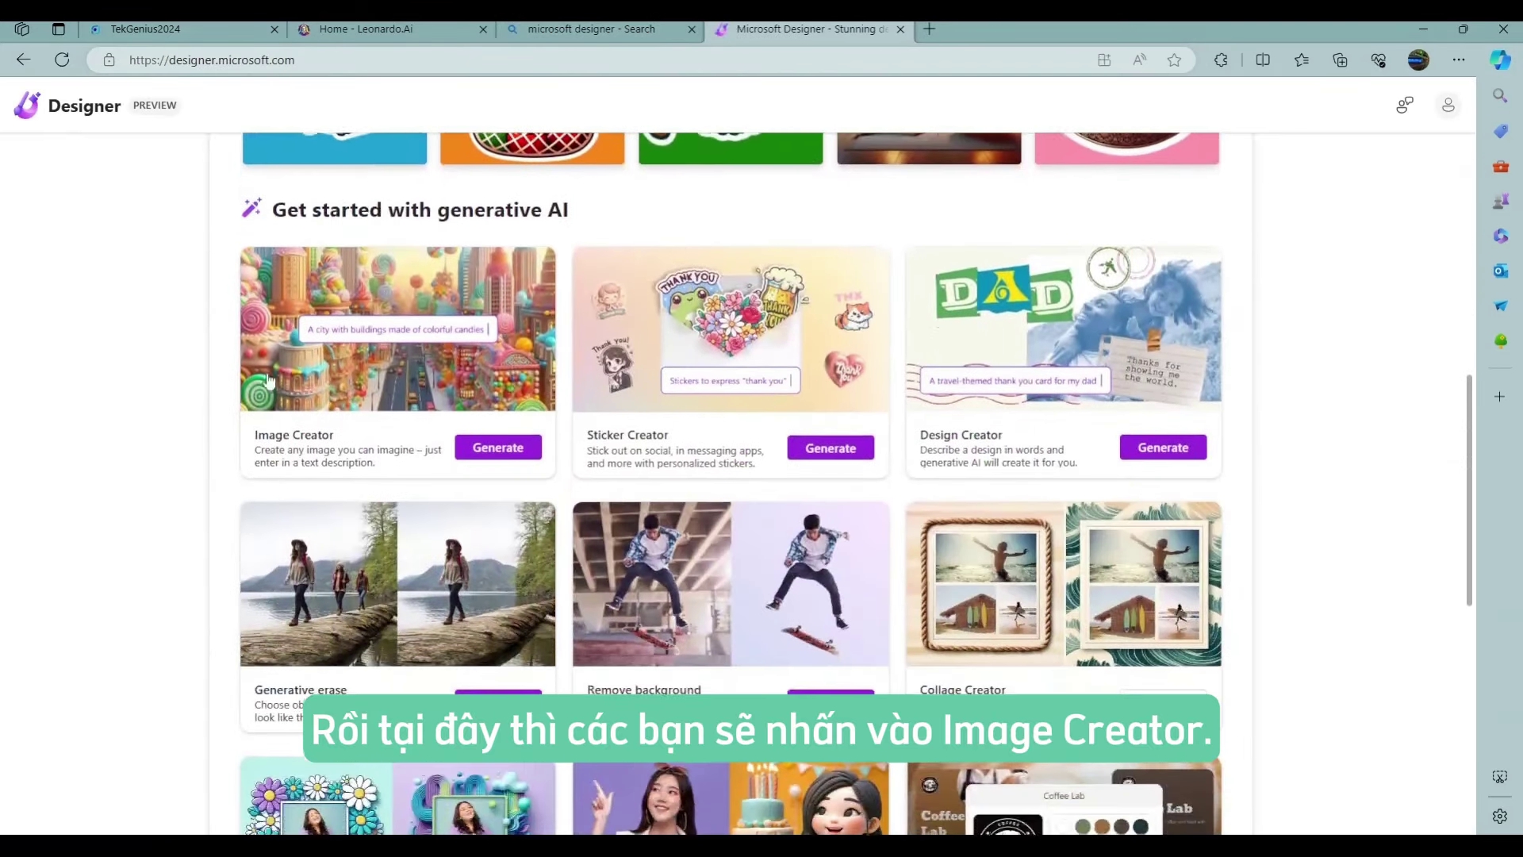
left_click(313, 442)
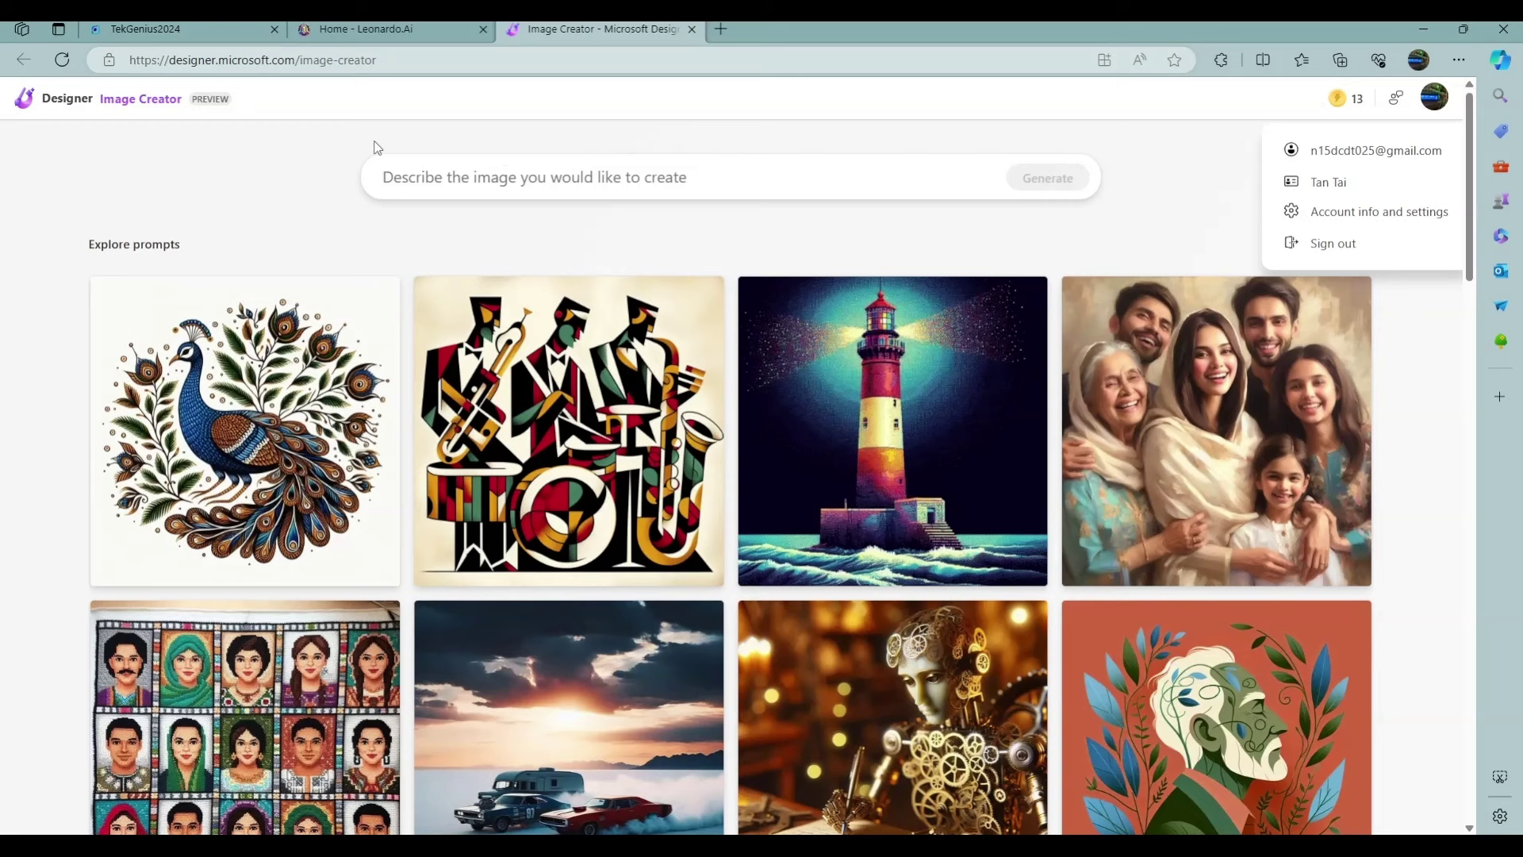
left_click(347, 194)
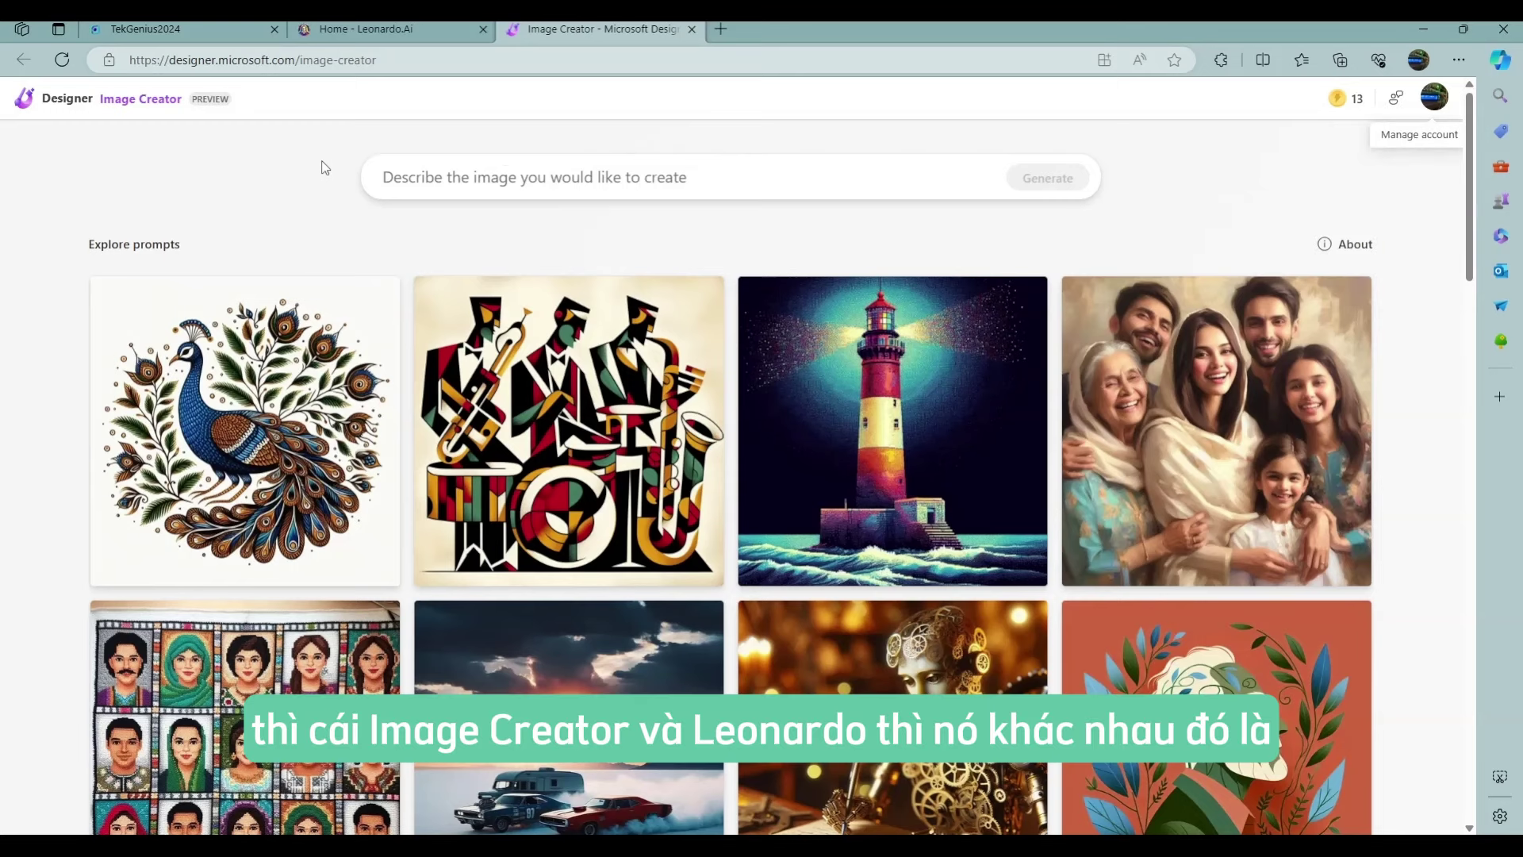
Step: Review the list of AI tools on the Leonardo.Ai home page and return to Image Creator
left_click(367, 29)
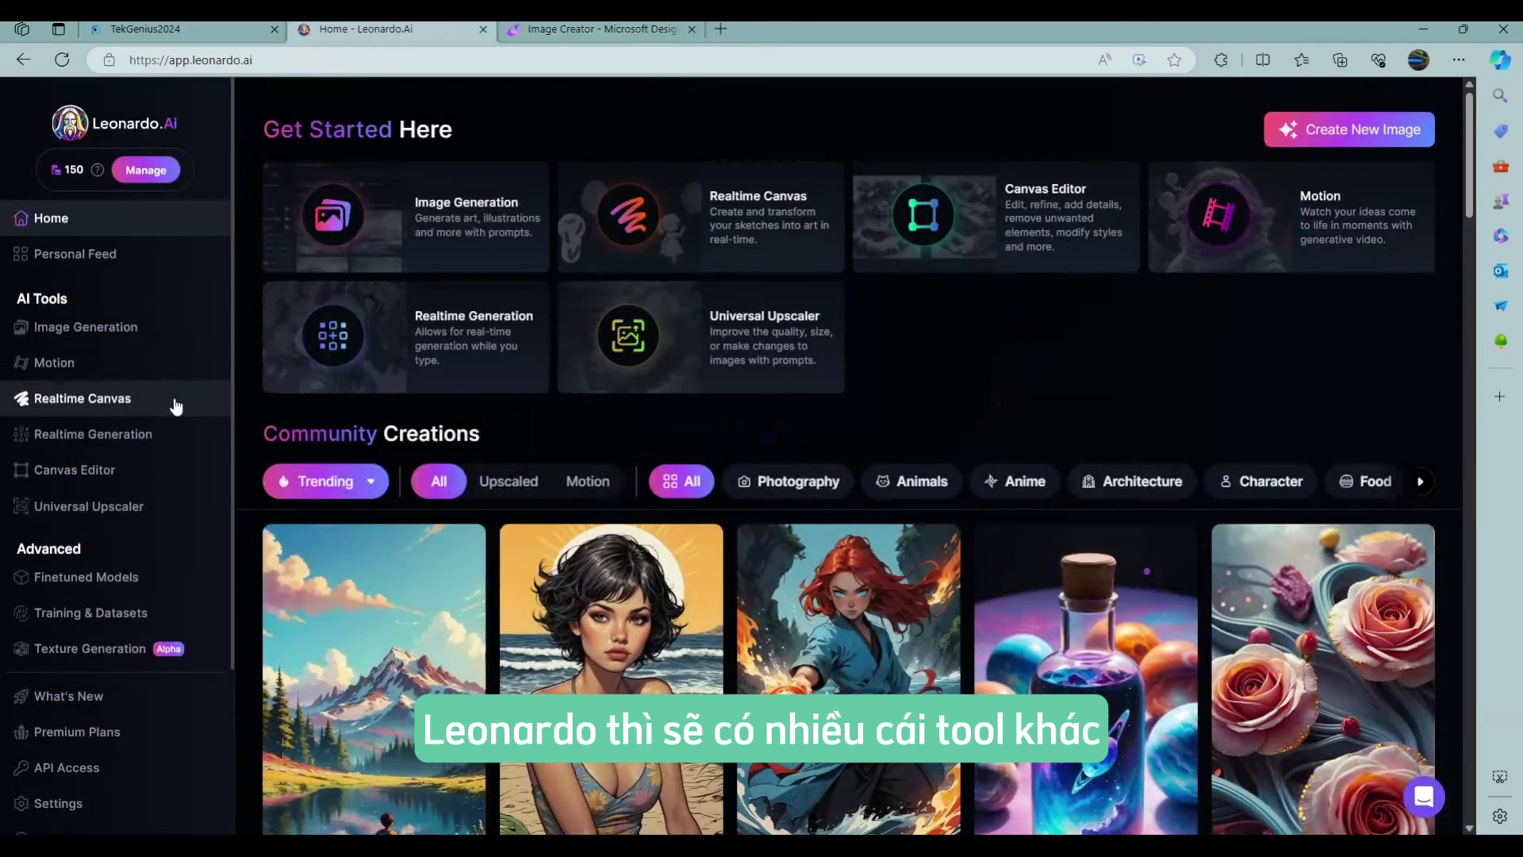
scroll(227, 428, "down", 3)
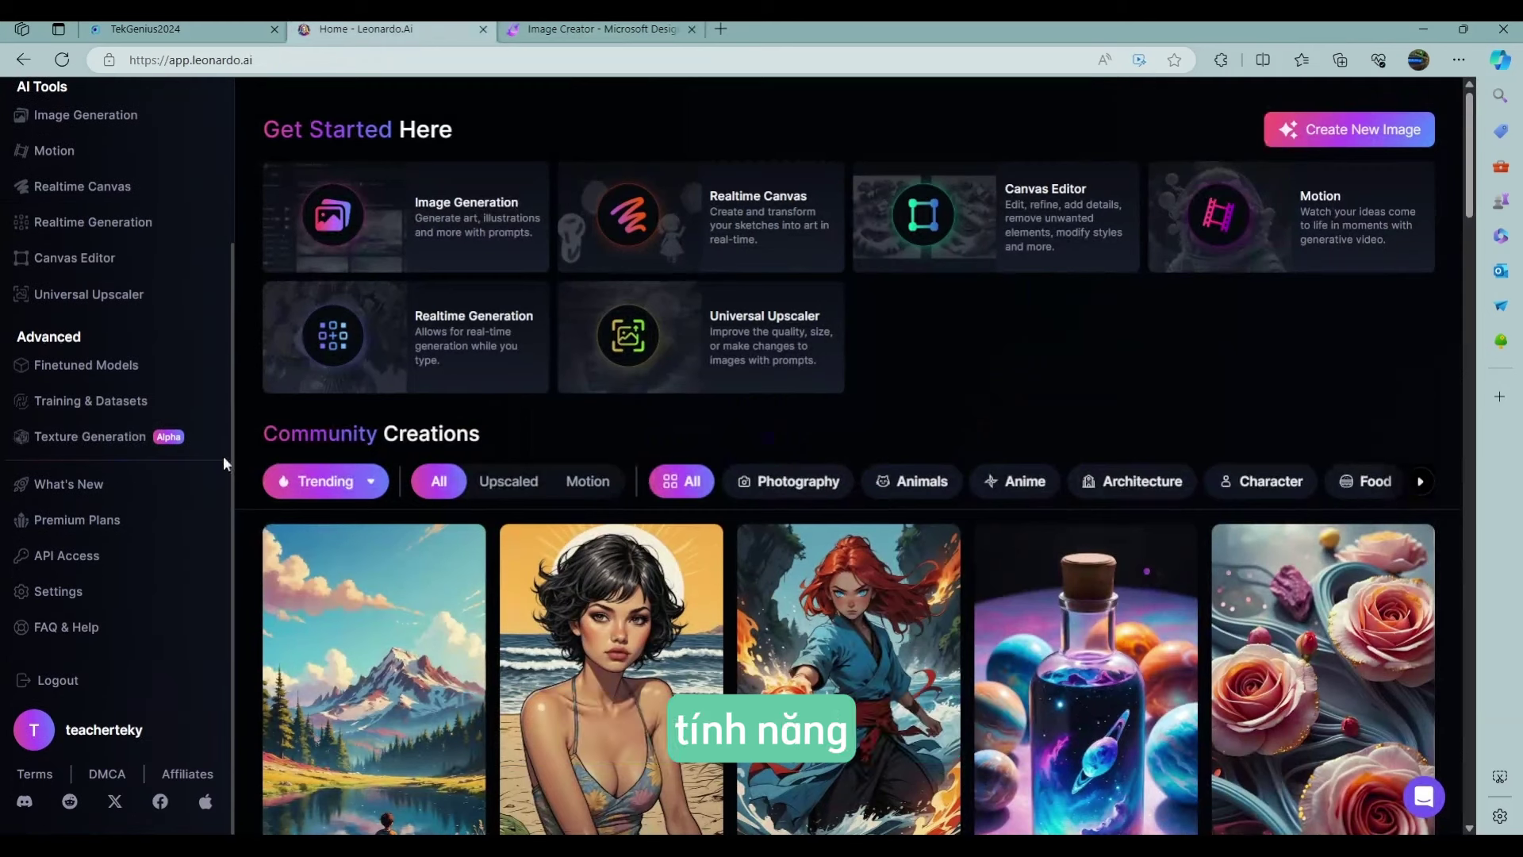
scroll(229, 298, "up", 3)
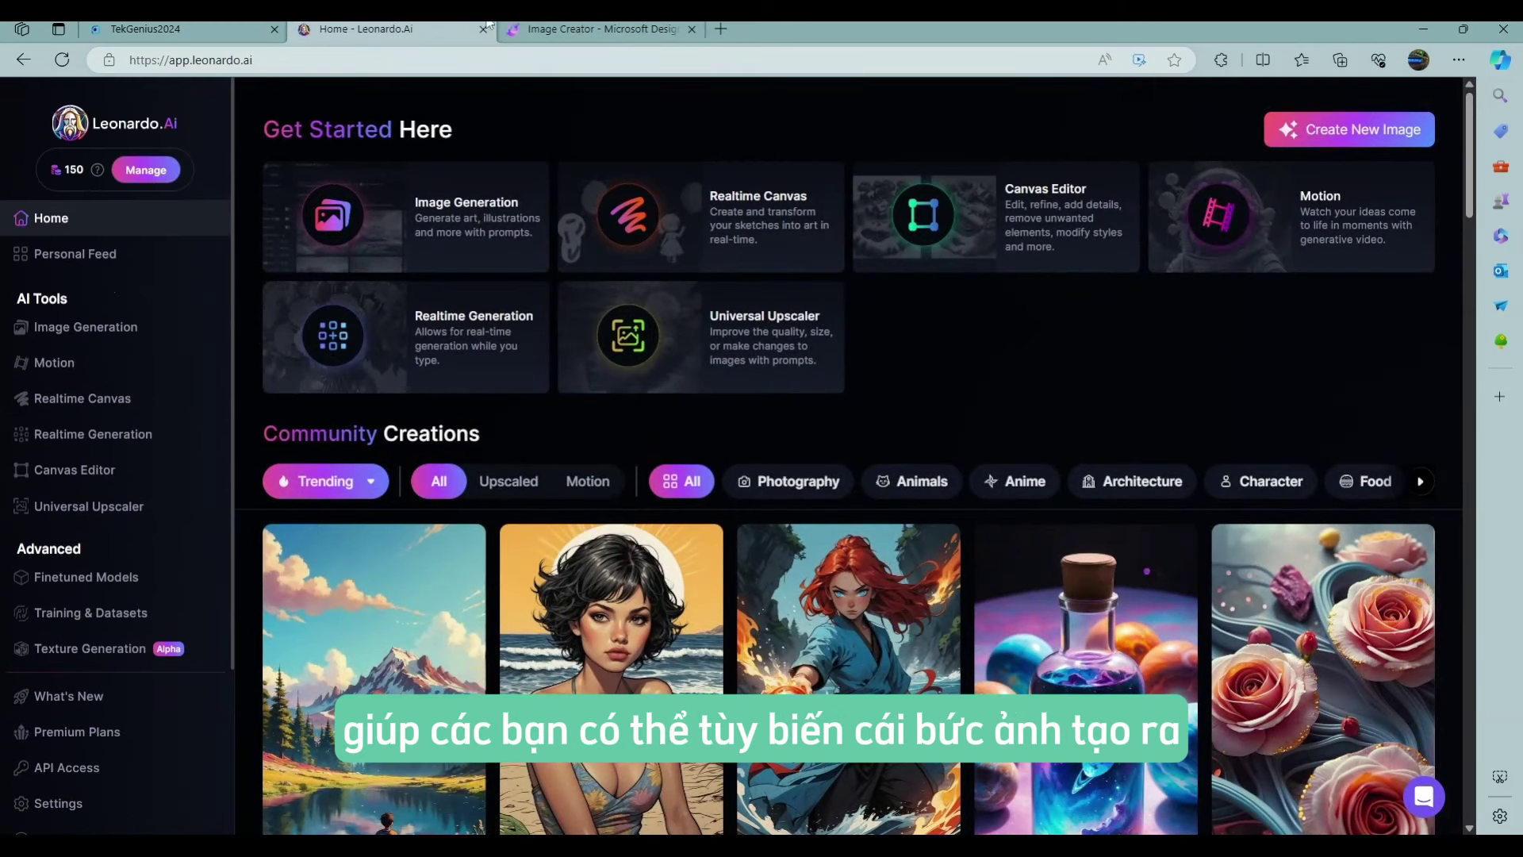
left_click(570, 29)
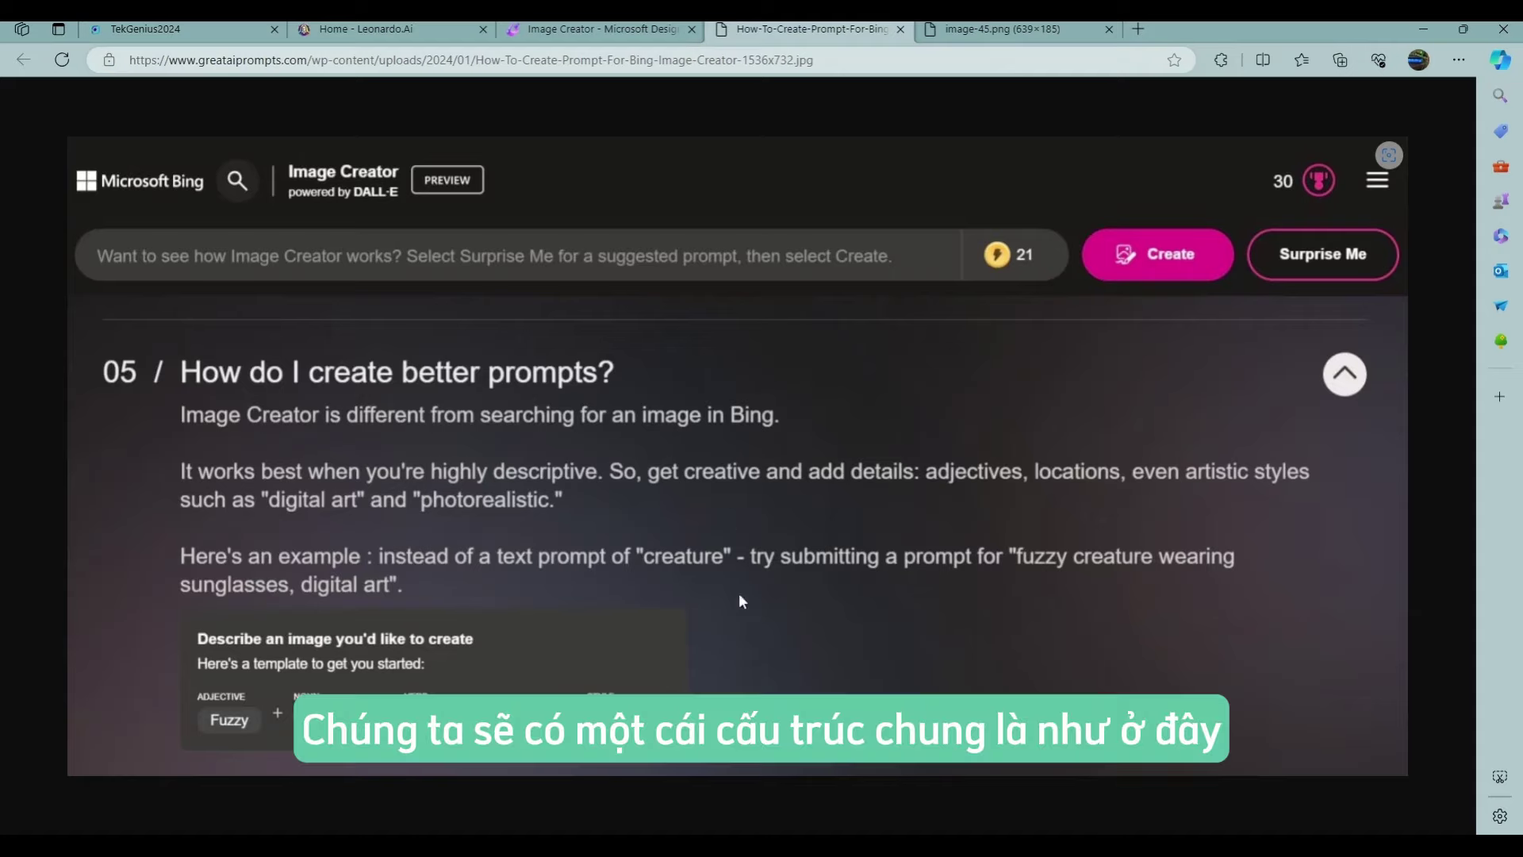
Step: View the prompt template image image-45.png enlarged to read its adjective, noun, verb and style structure
key("ctrl+Tab")
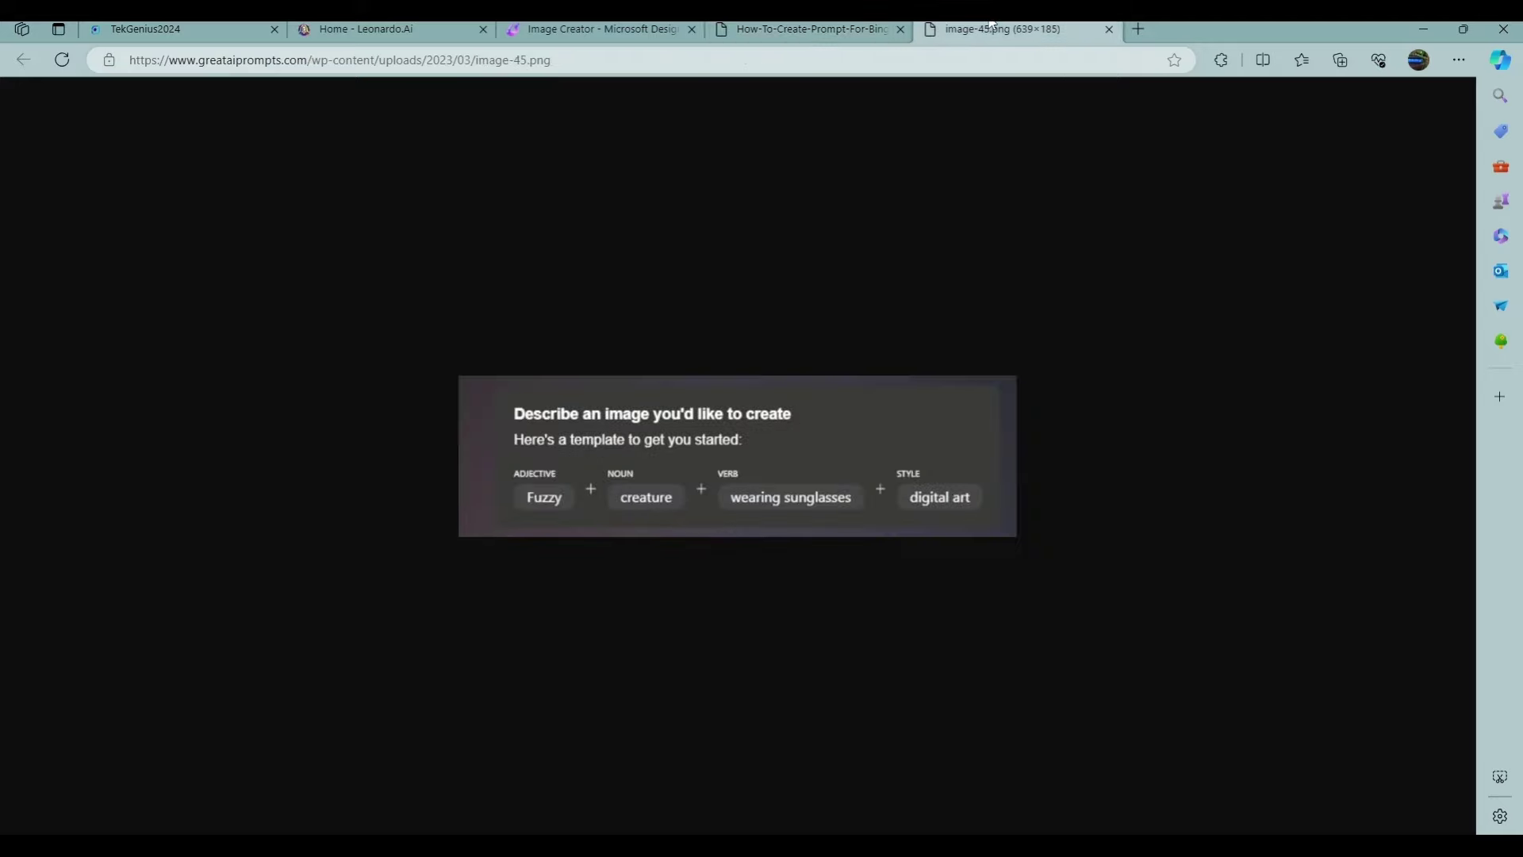
scroll(669, 398, "up", 3)
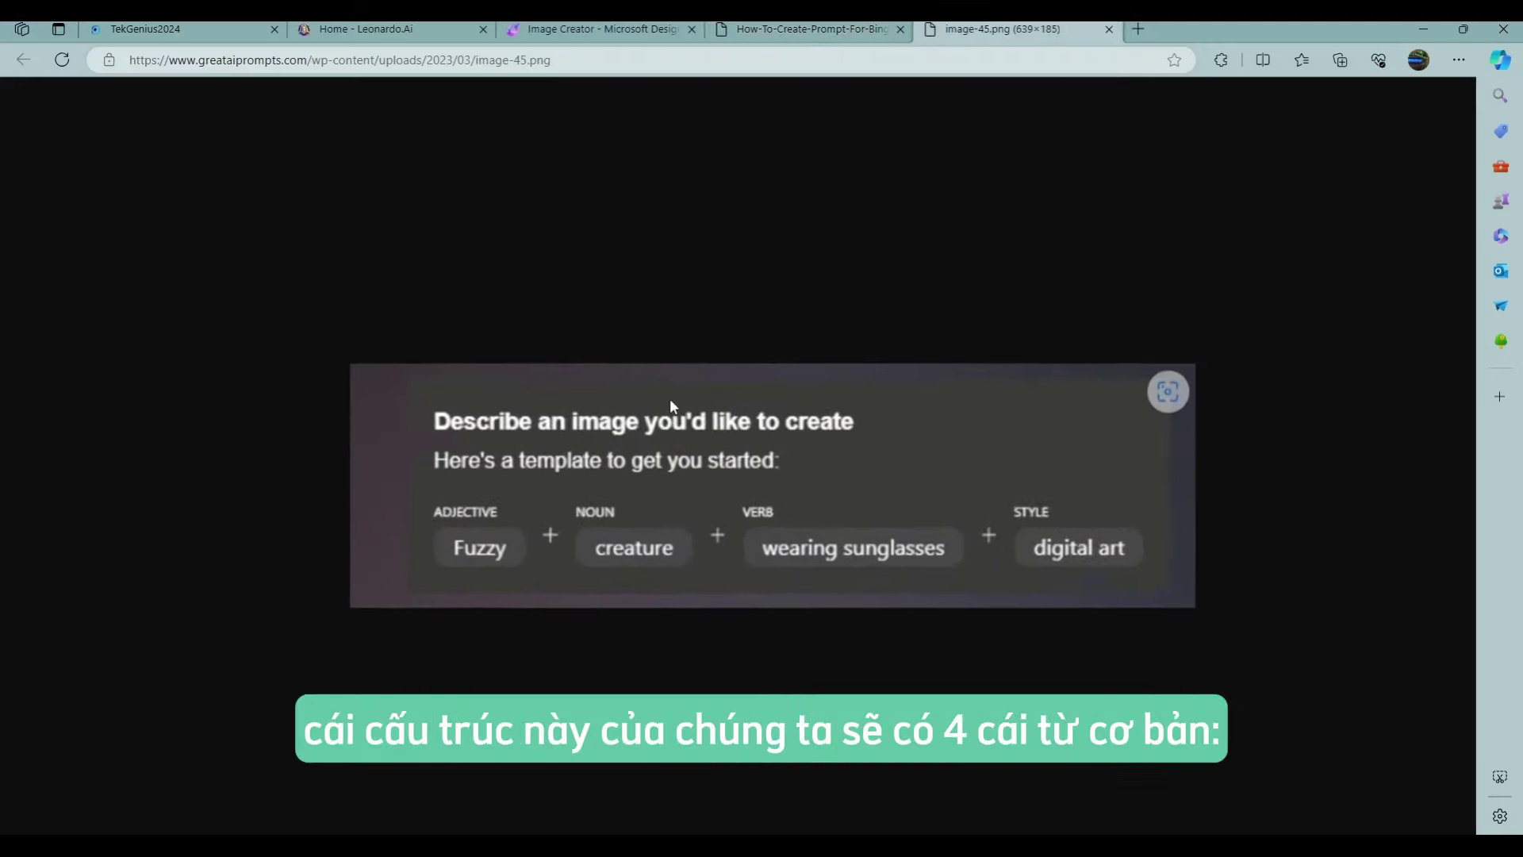
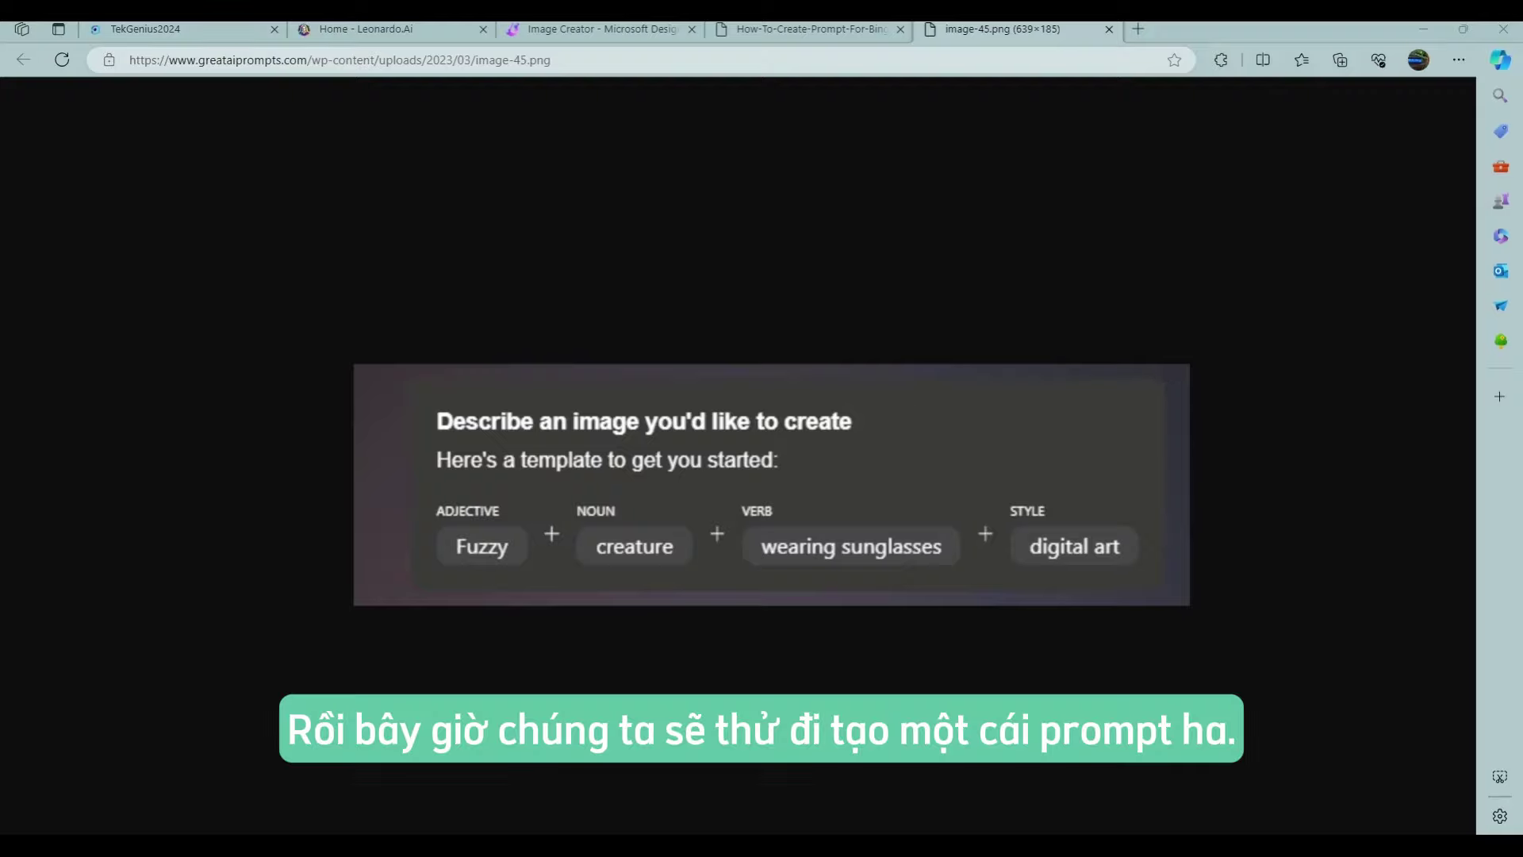
Step: Return to Image Creator and start the prompt with the adjective and noun from the template structure: "vui vẻ, robot,"
mouse_move(993, 426)
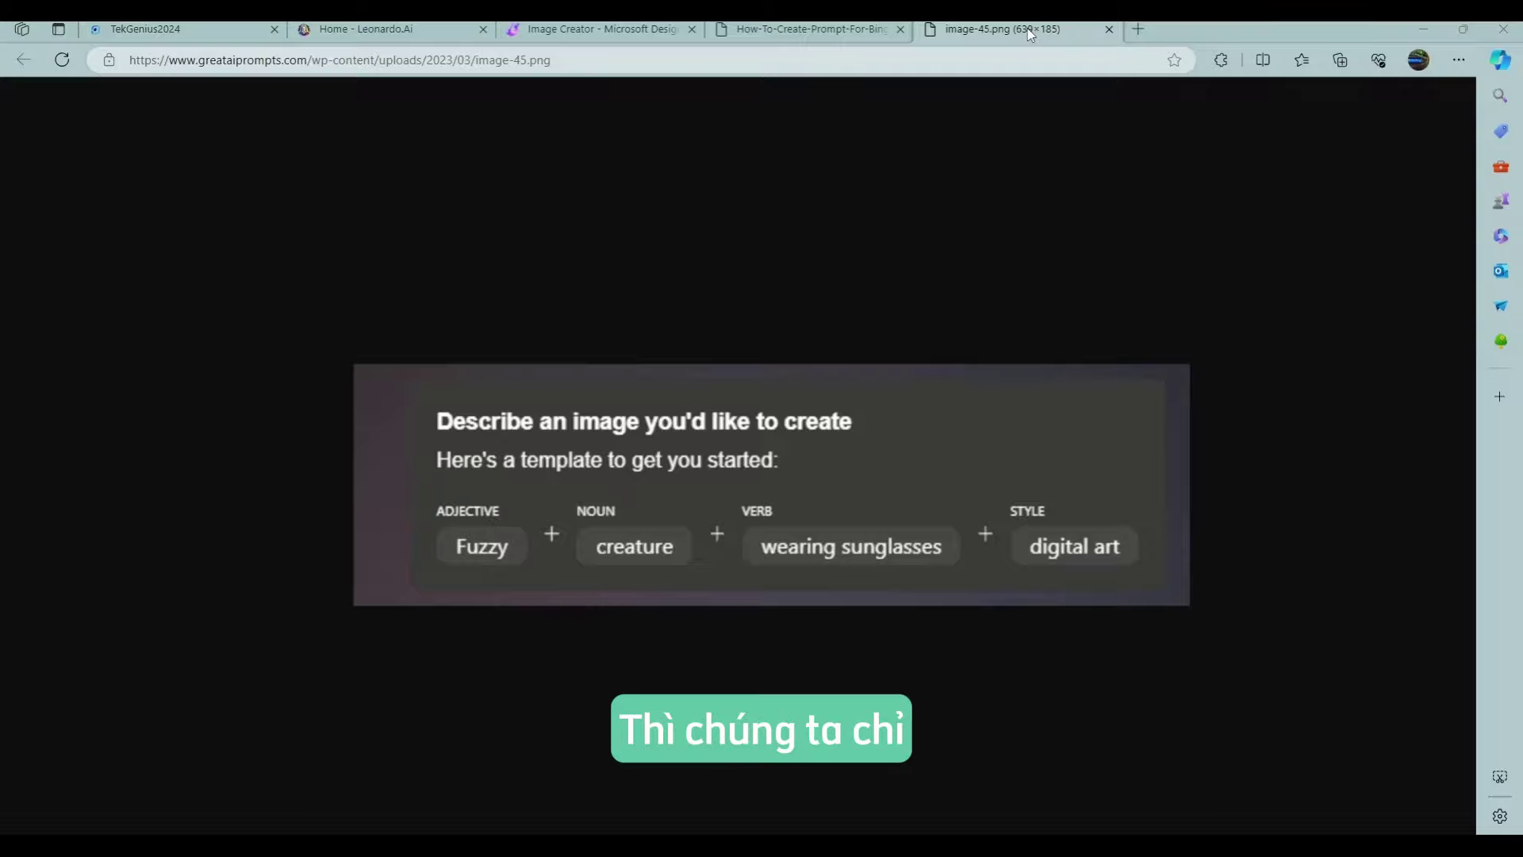
left_click(622, 35)
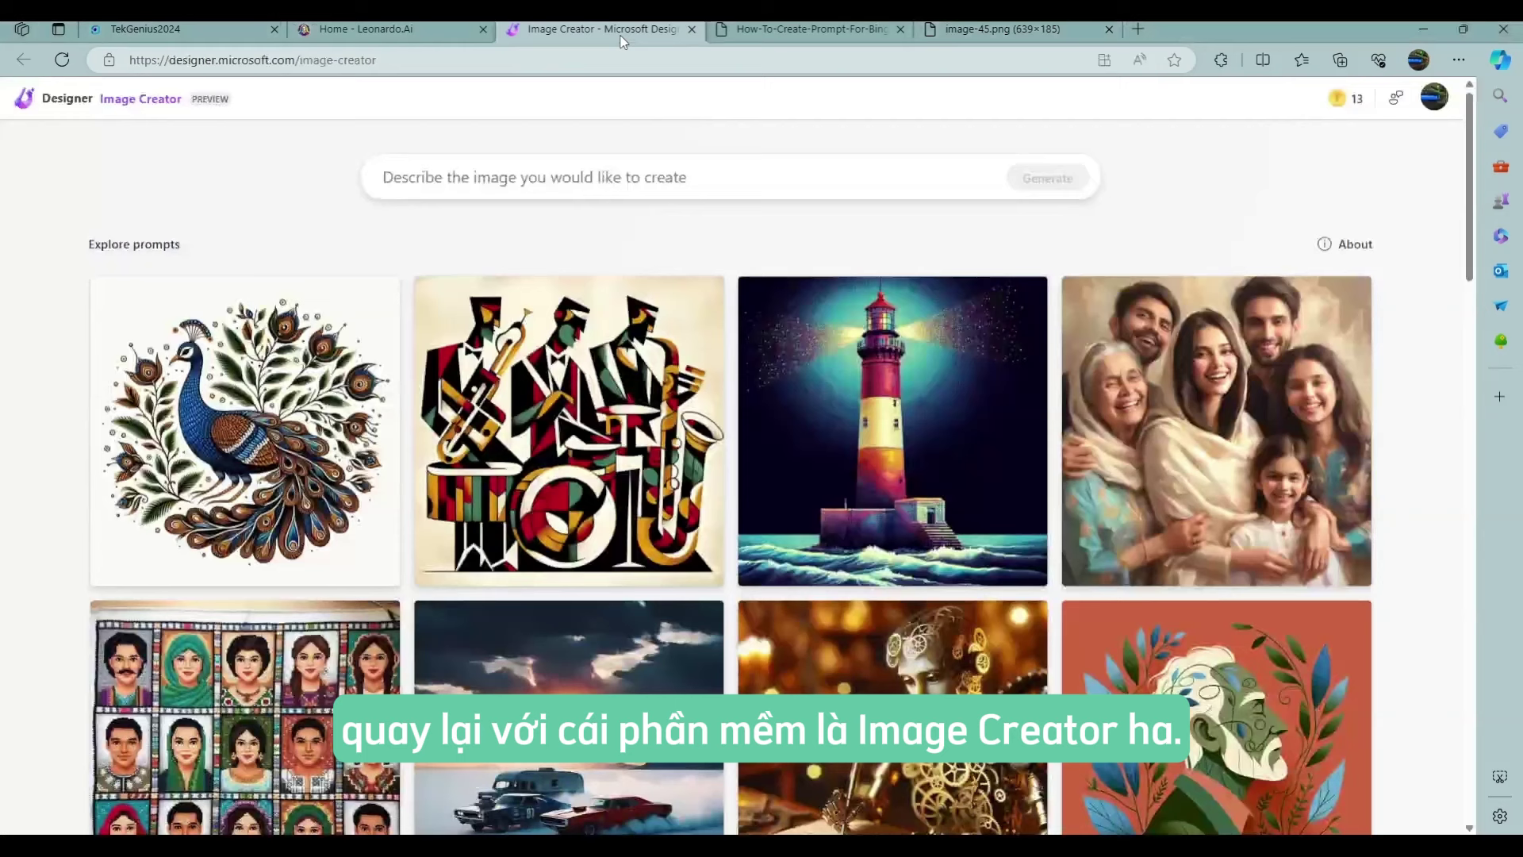
left_click(542, 178)
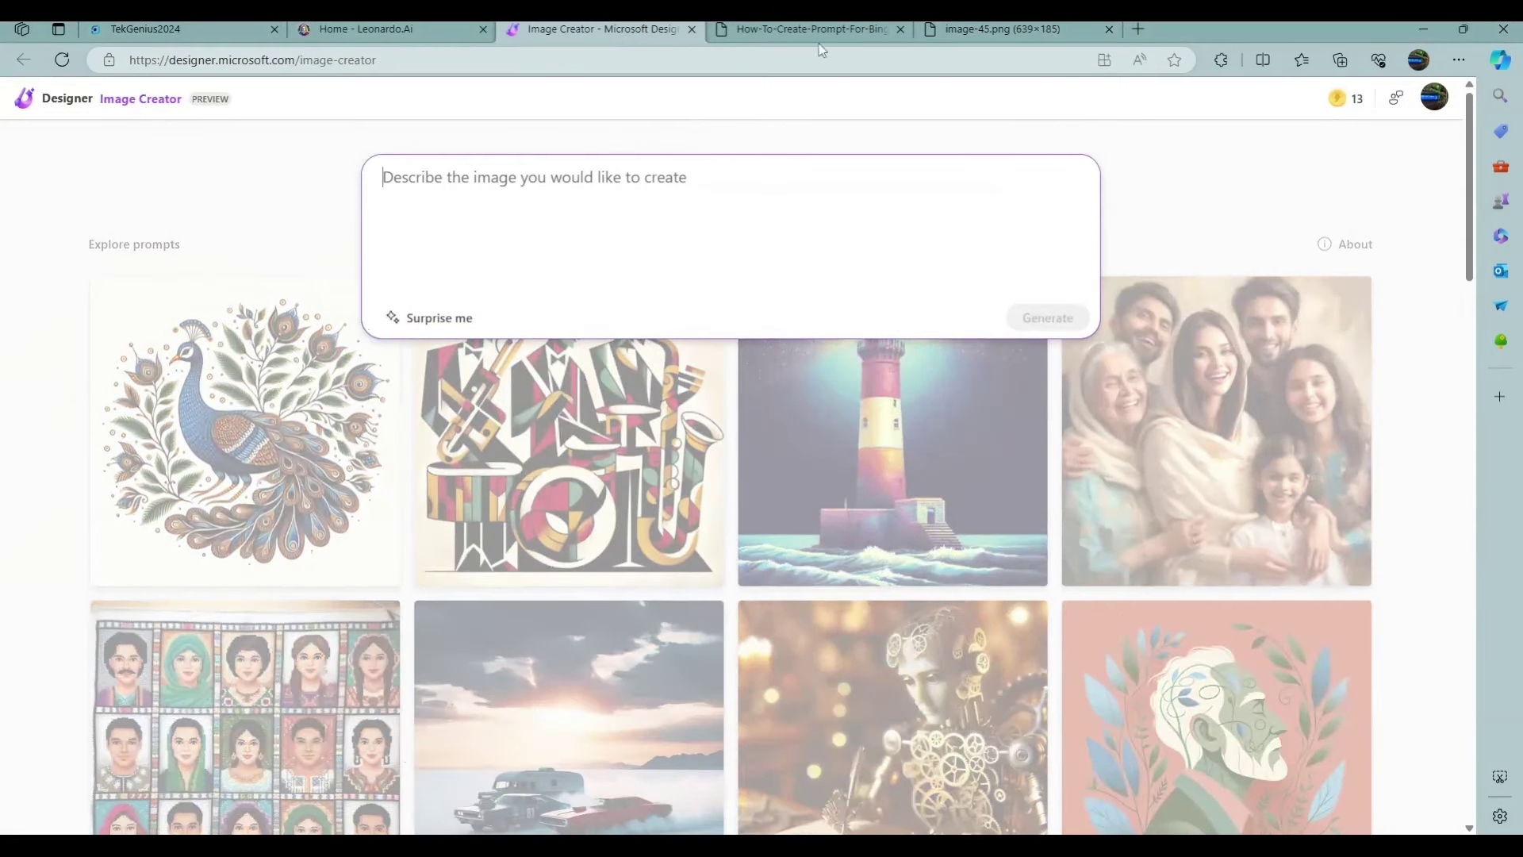
left_click(1003, 29)
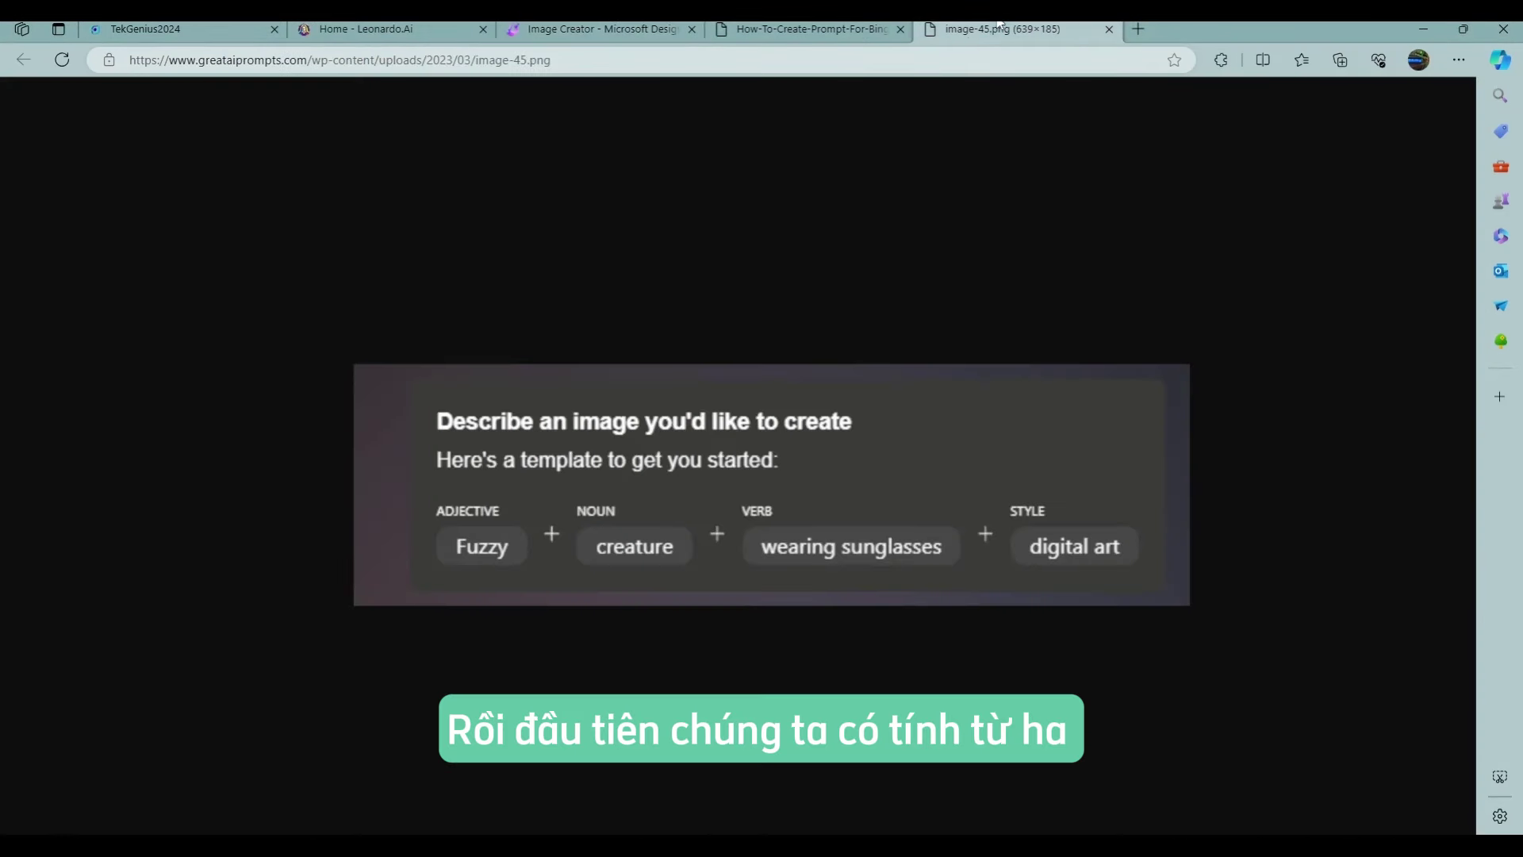
left_click(605, 29)
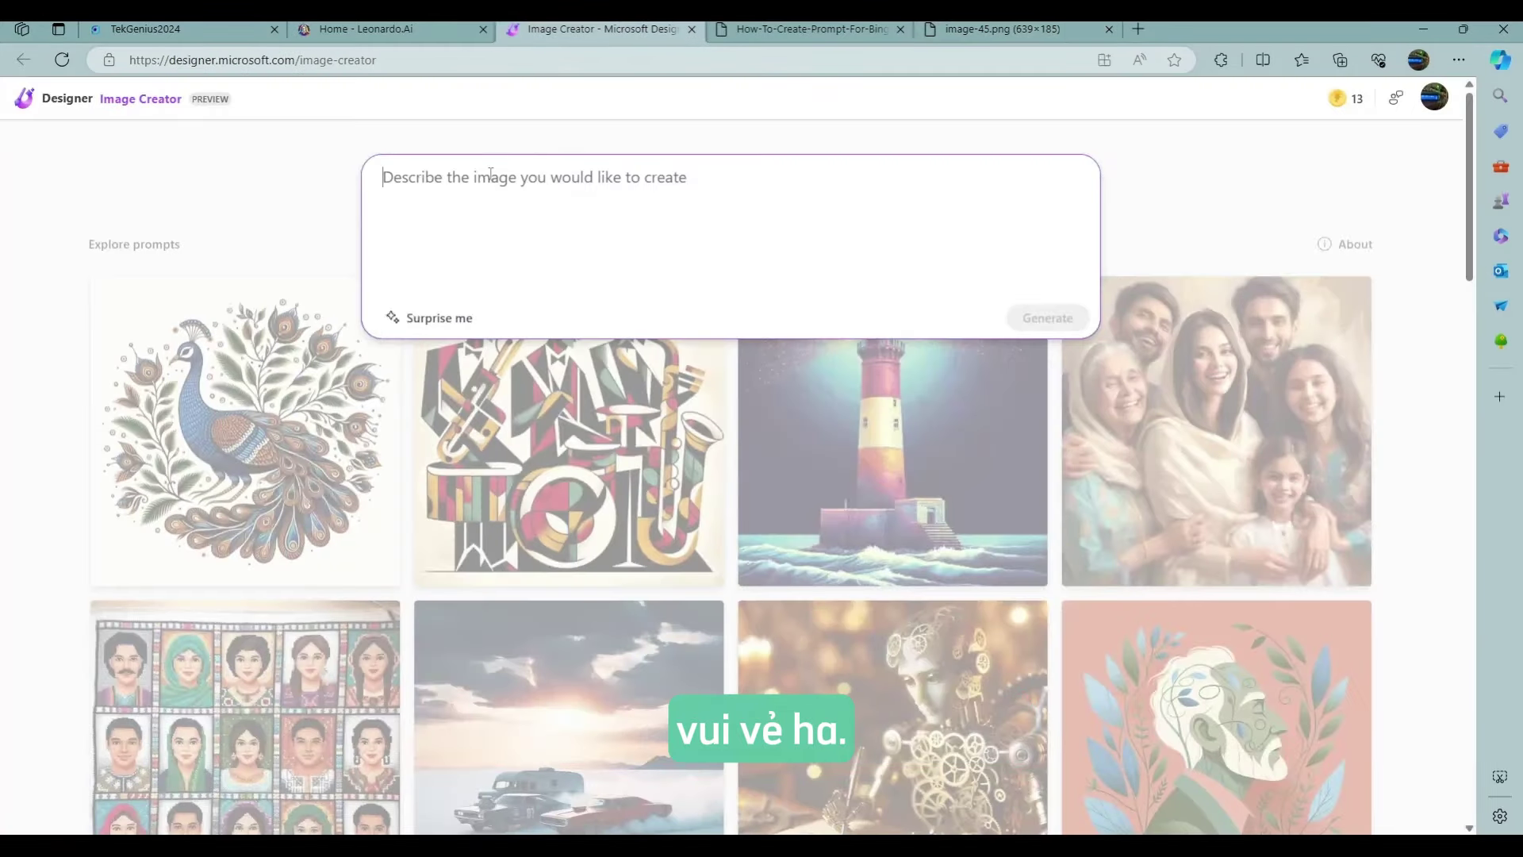
type("vui vẻ,")
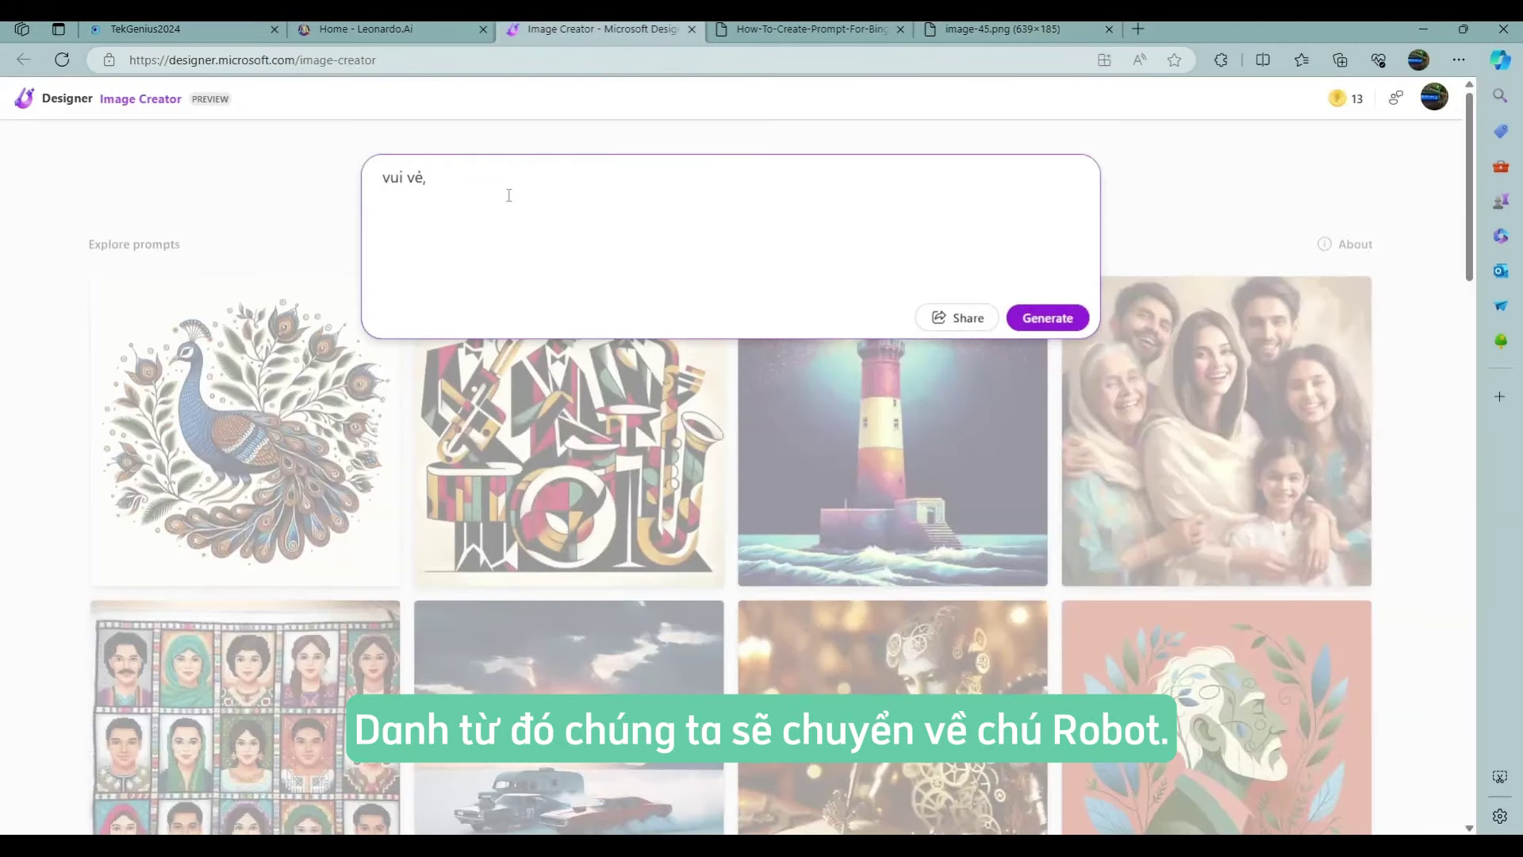
type("robot,")
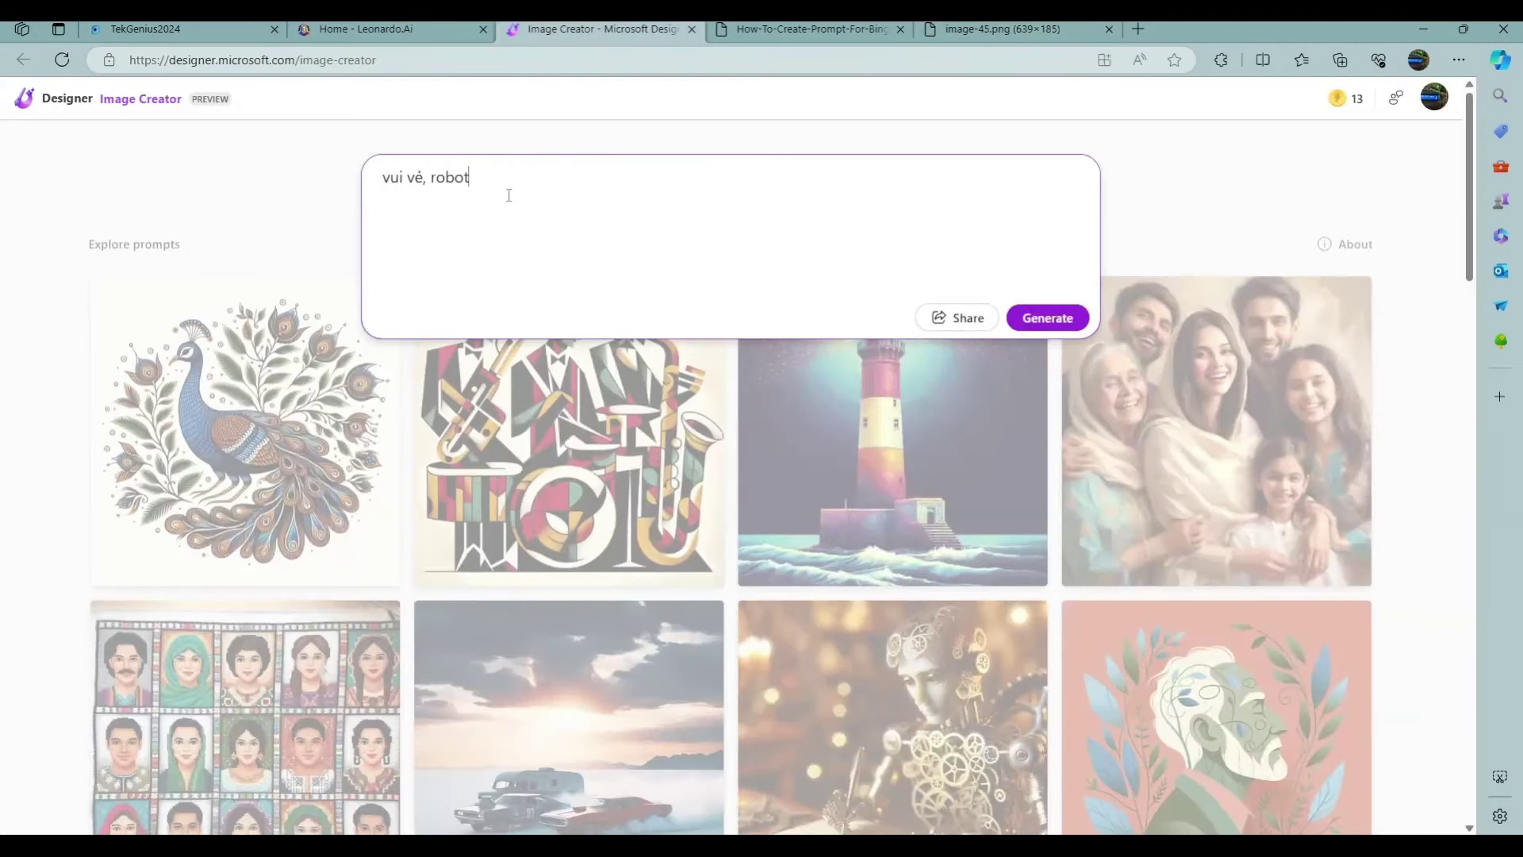
Step: Add the verb "đang phục vụ cafe" and the style "hình ảnh 3D" to the prompt, consulting the template image
left_click(960, 29)
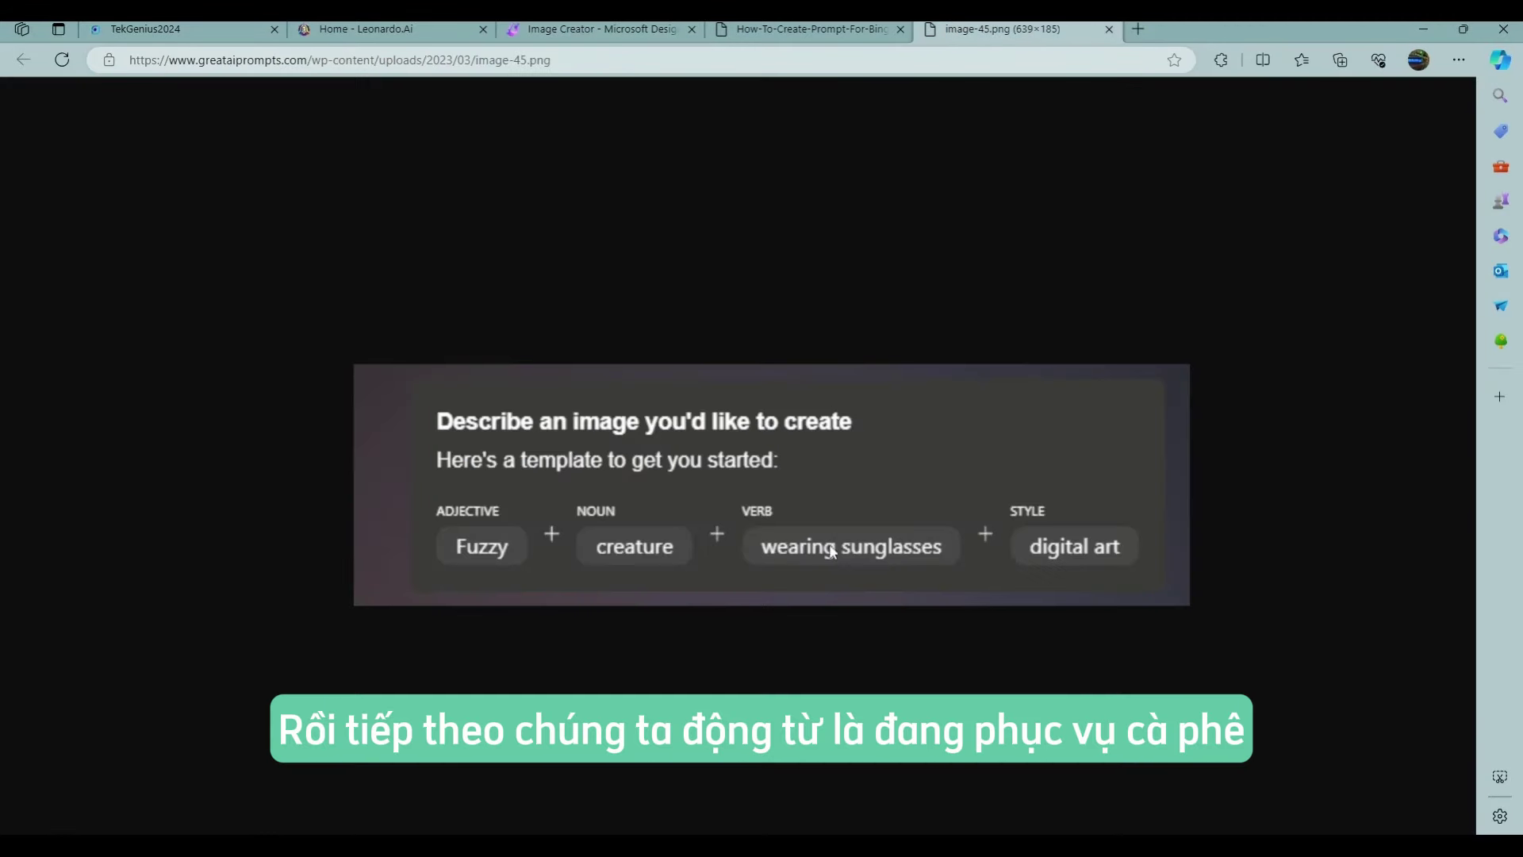
left_click(603, 29)
left_click(960, 28)
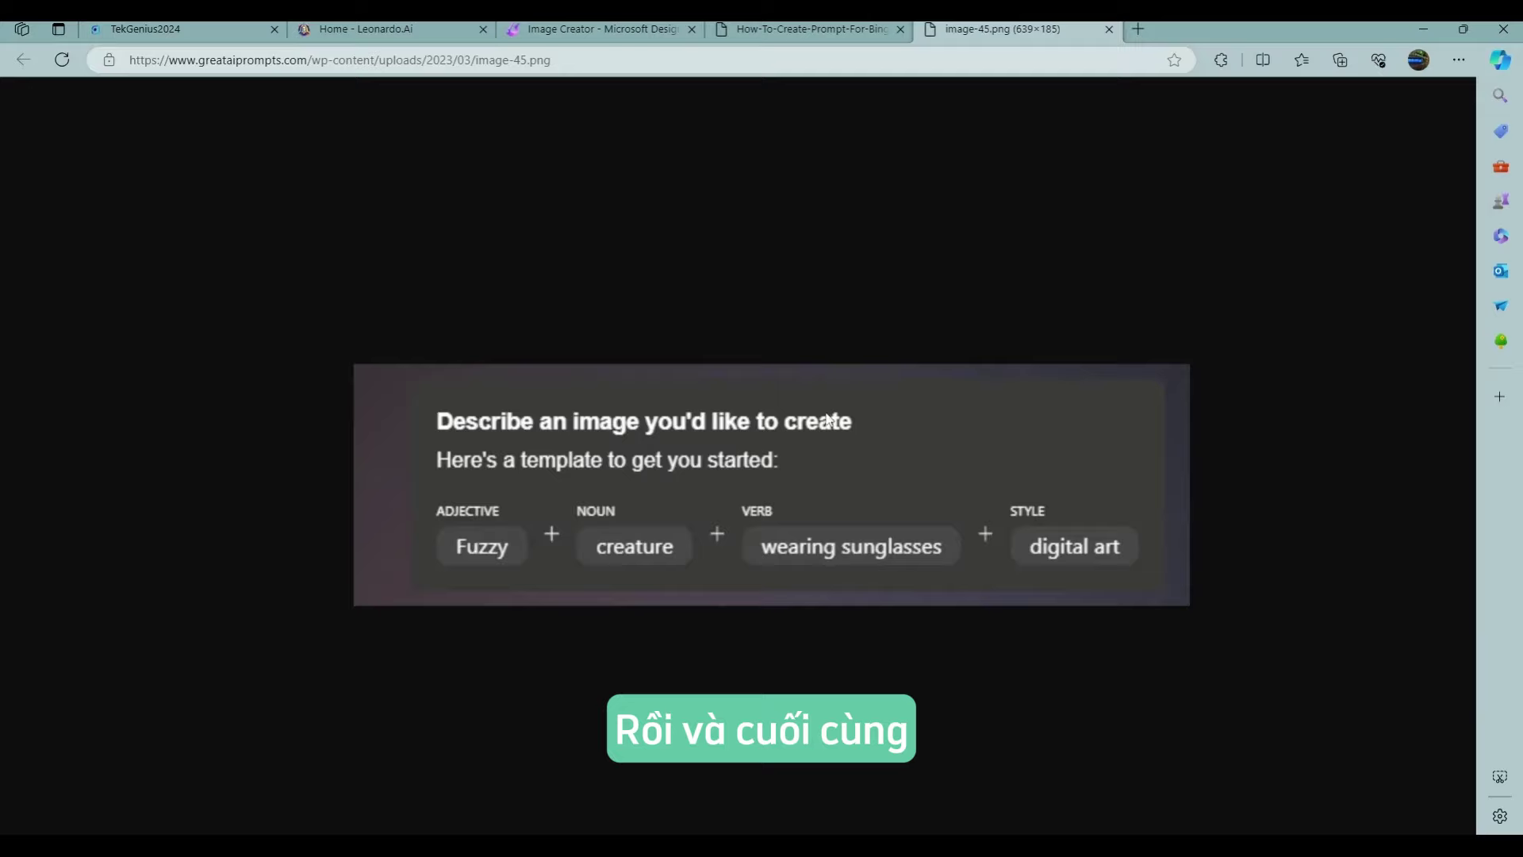
left_click(627, 29)
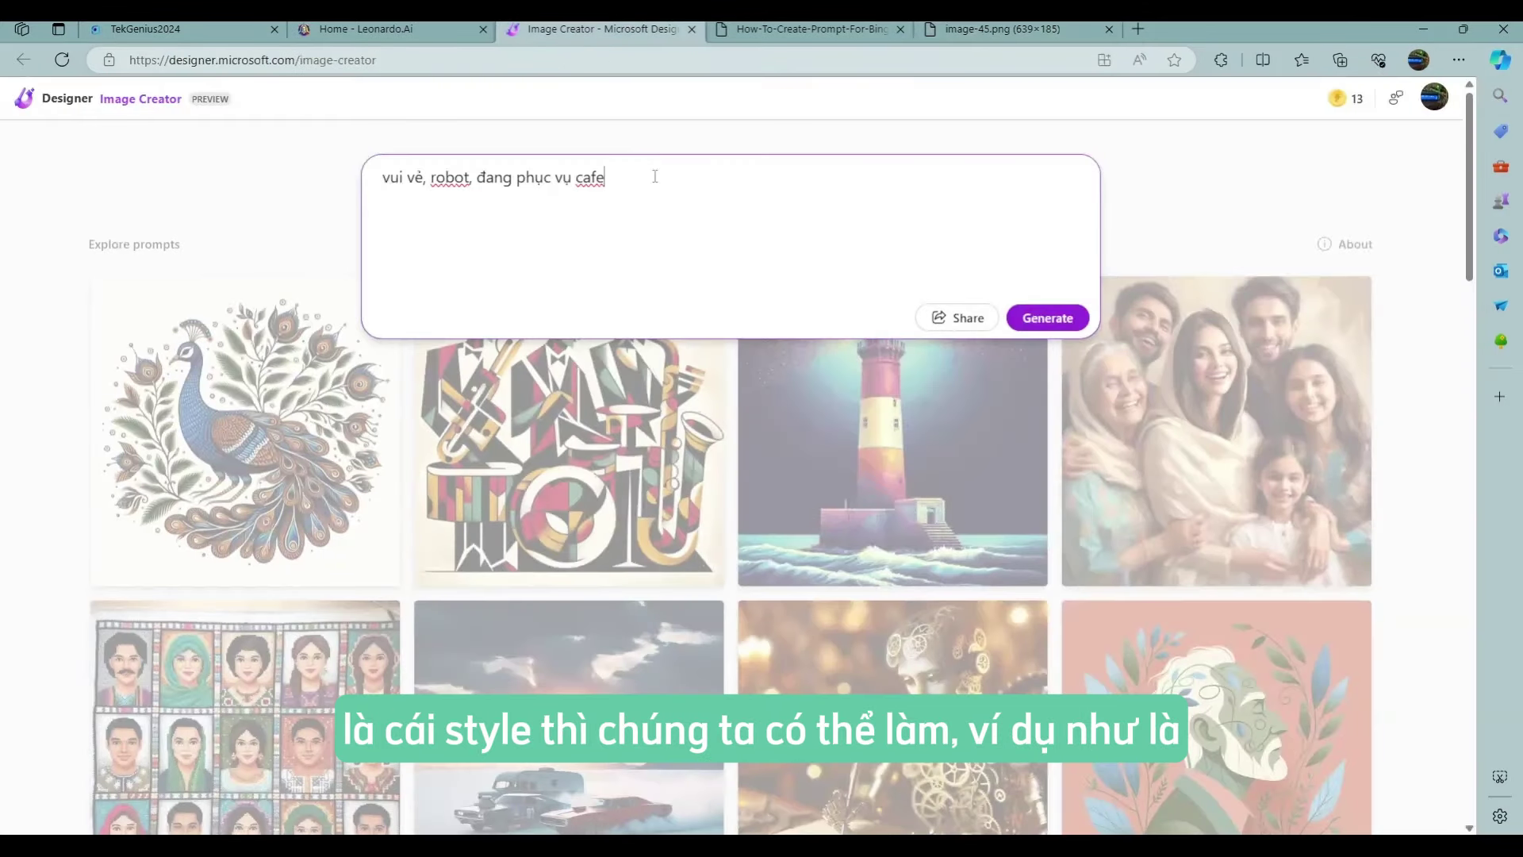
type(", ")
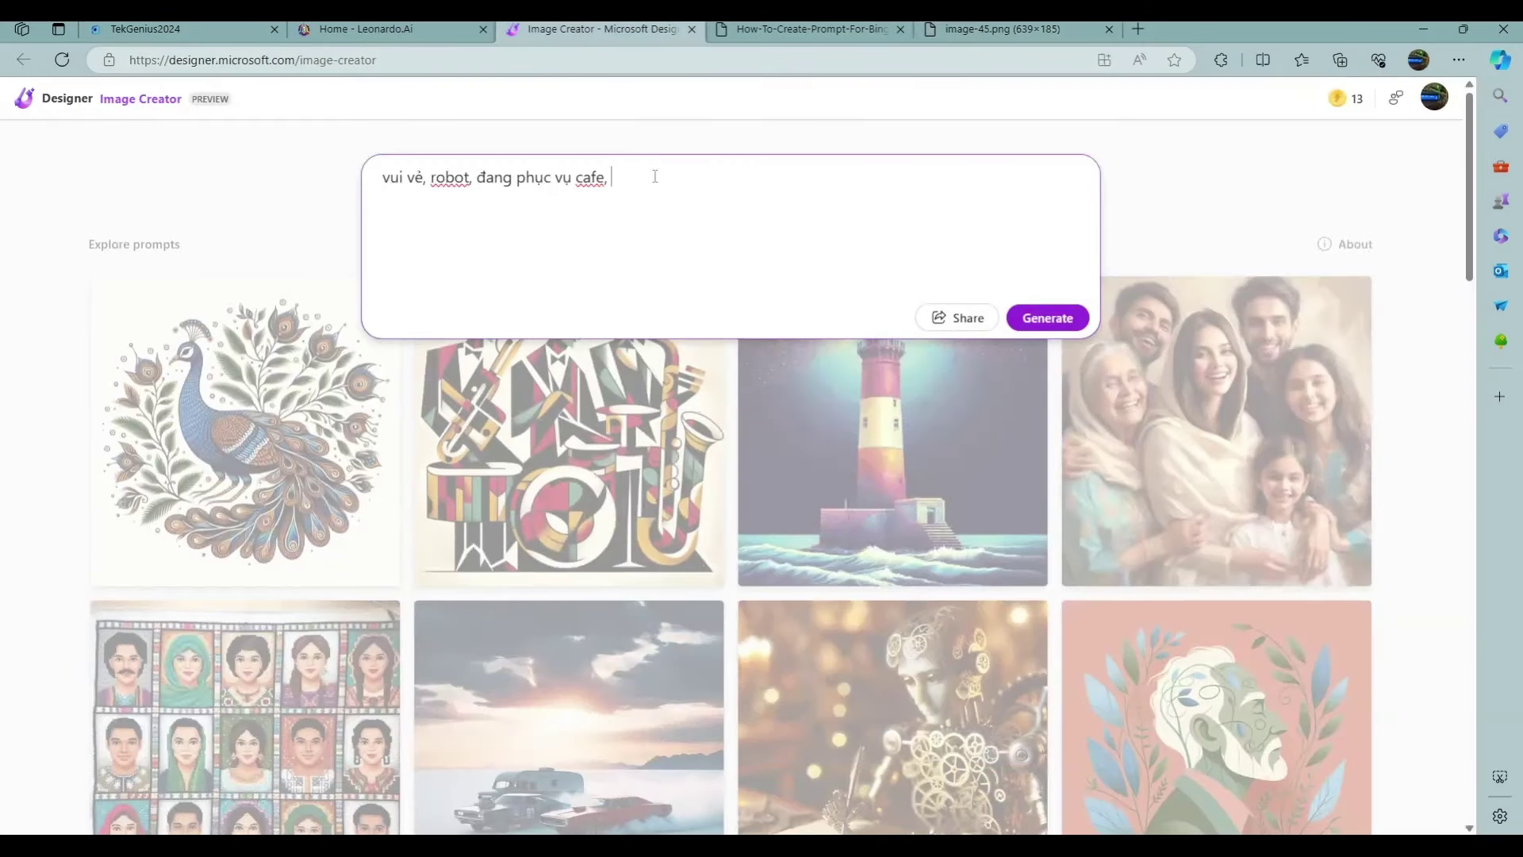
type("hình ảnh 3D")
Step: Check the prompt's adjective, noun, verb and style against the template structure, and generate the images
key("ctrl+a")
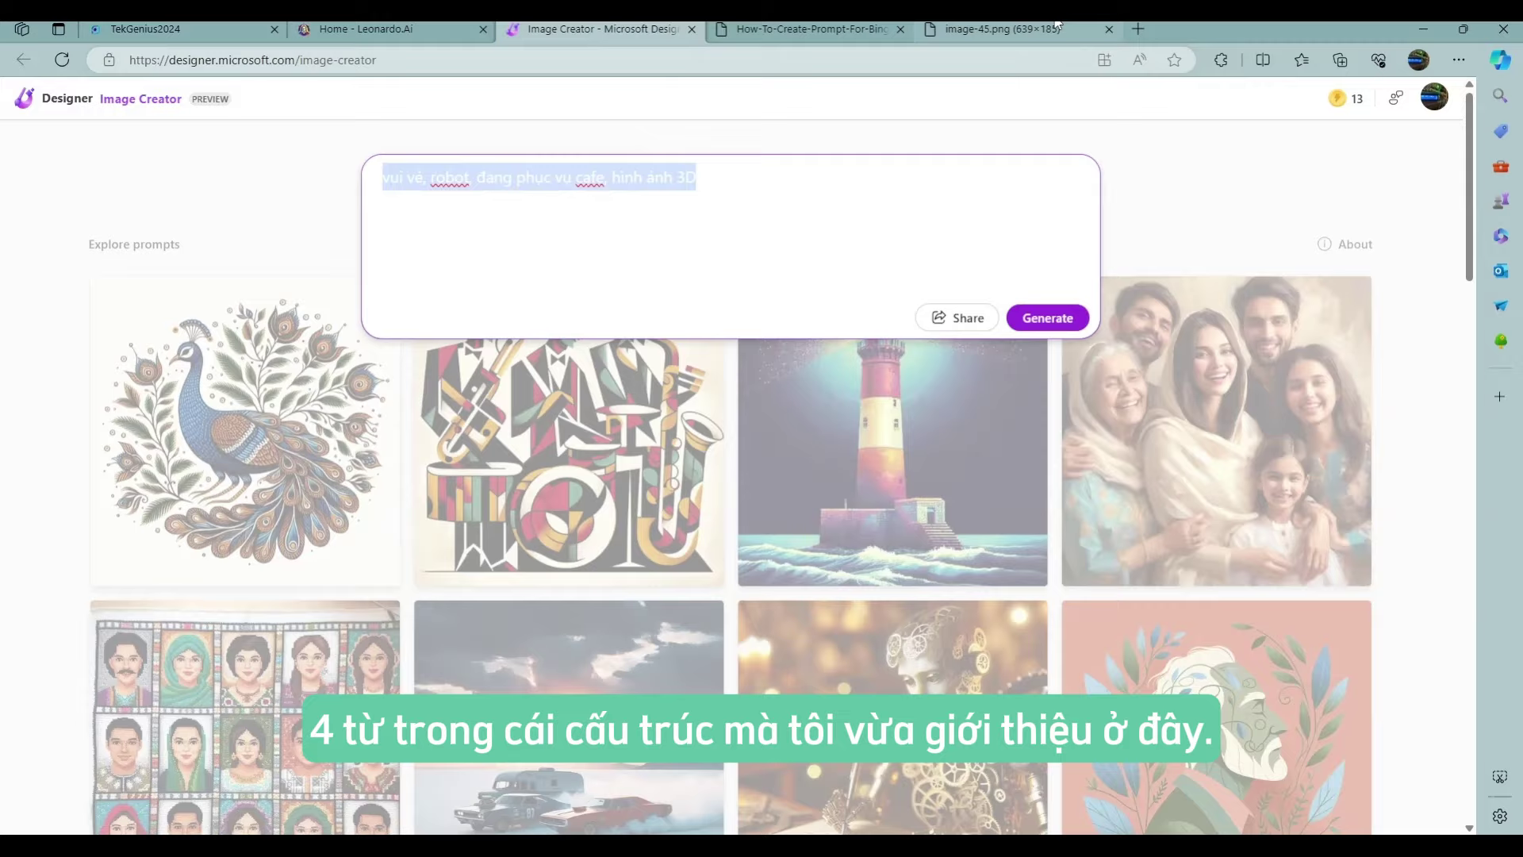
left_click(1056, 29)
left_click(619, 29)
left_click(405, 191)
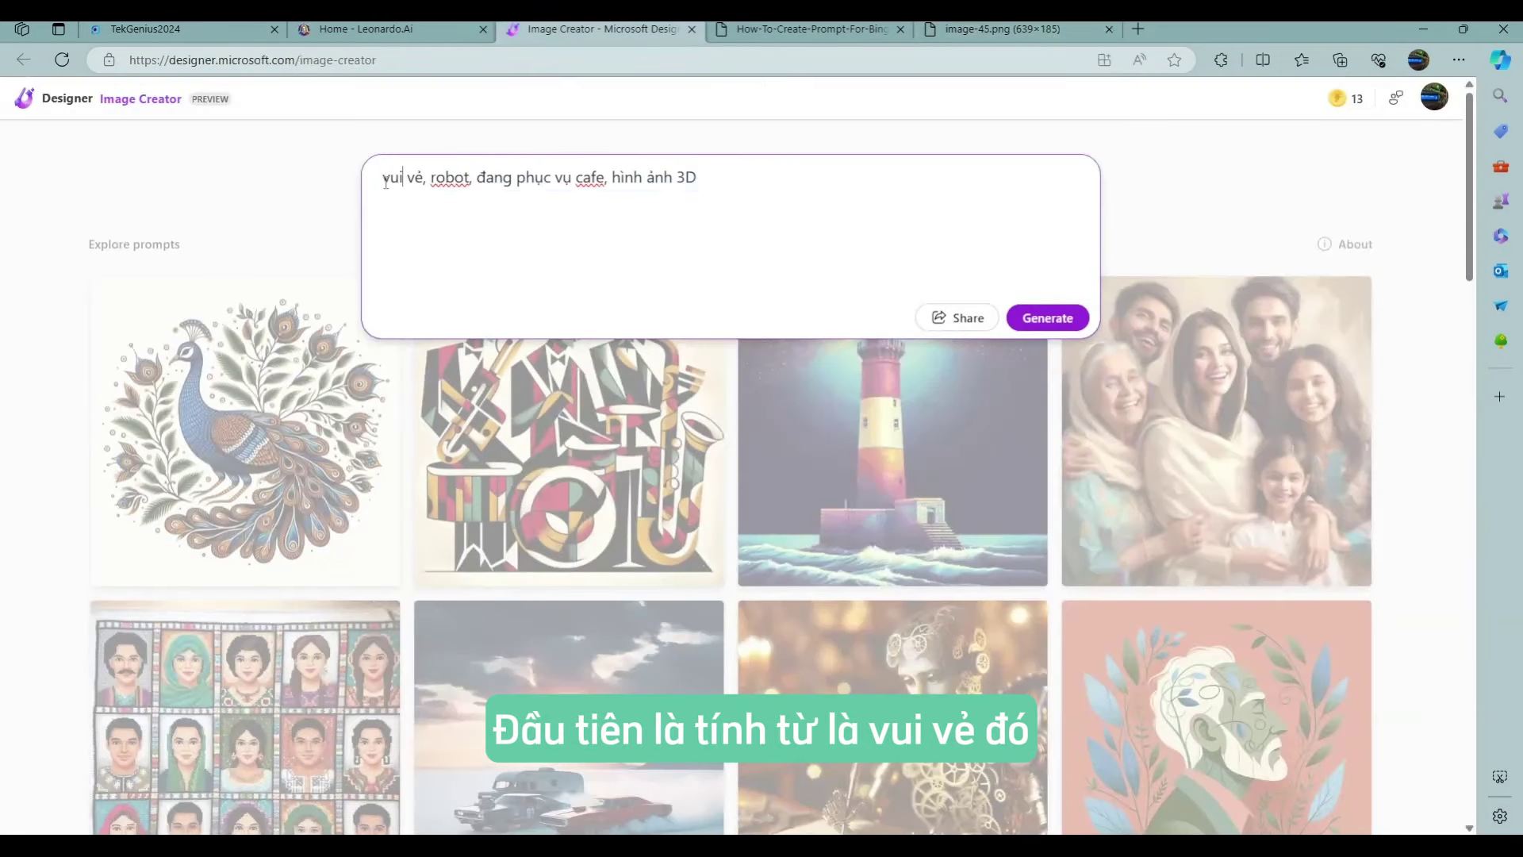
left_click(431, 177)
double_click(433, 177)
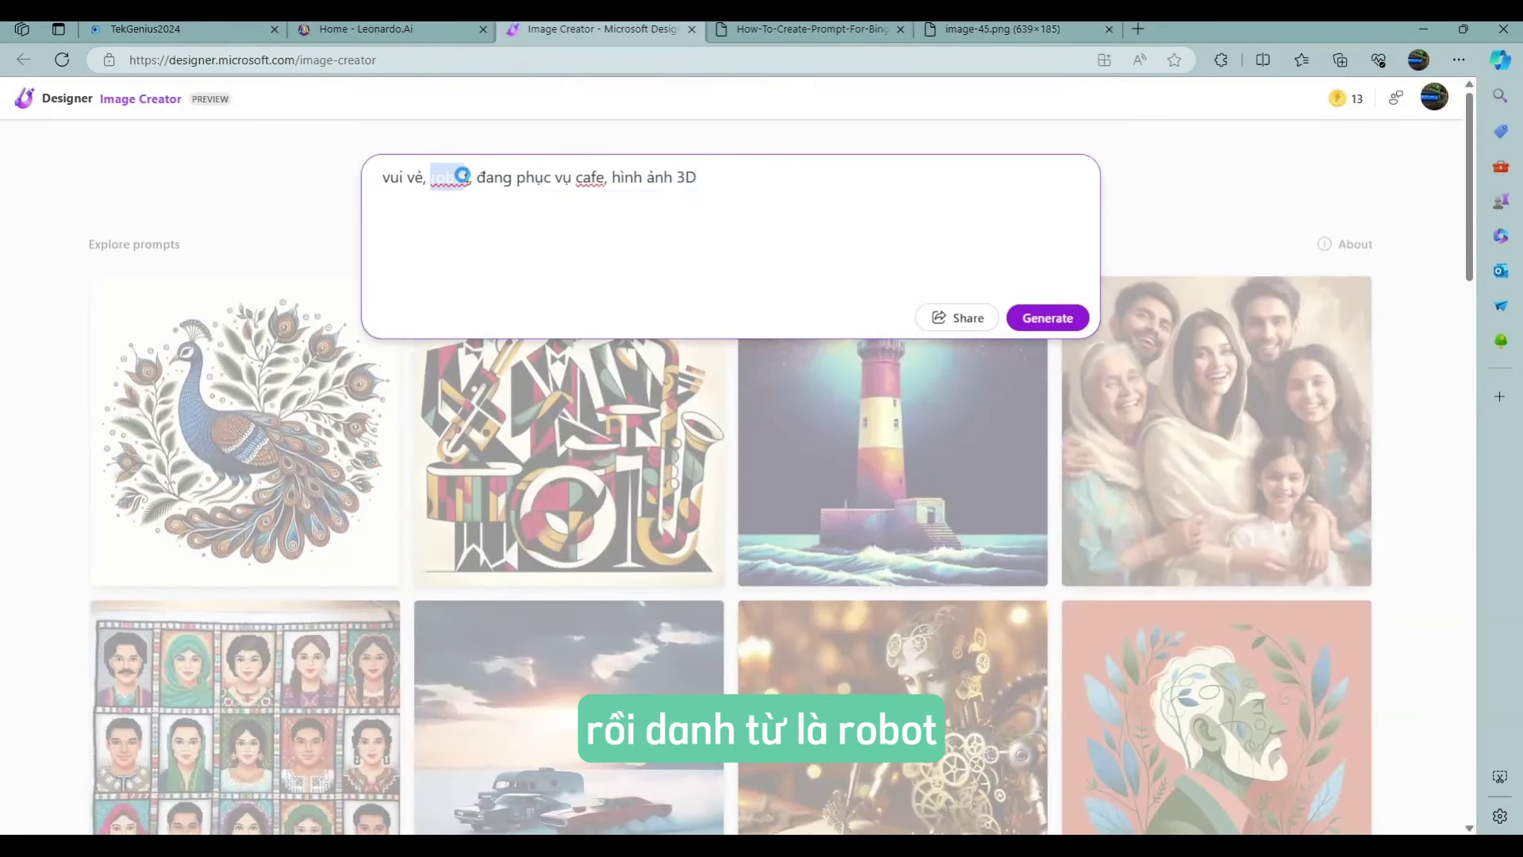
left_click(476, 177)
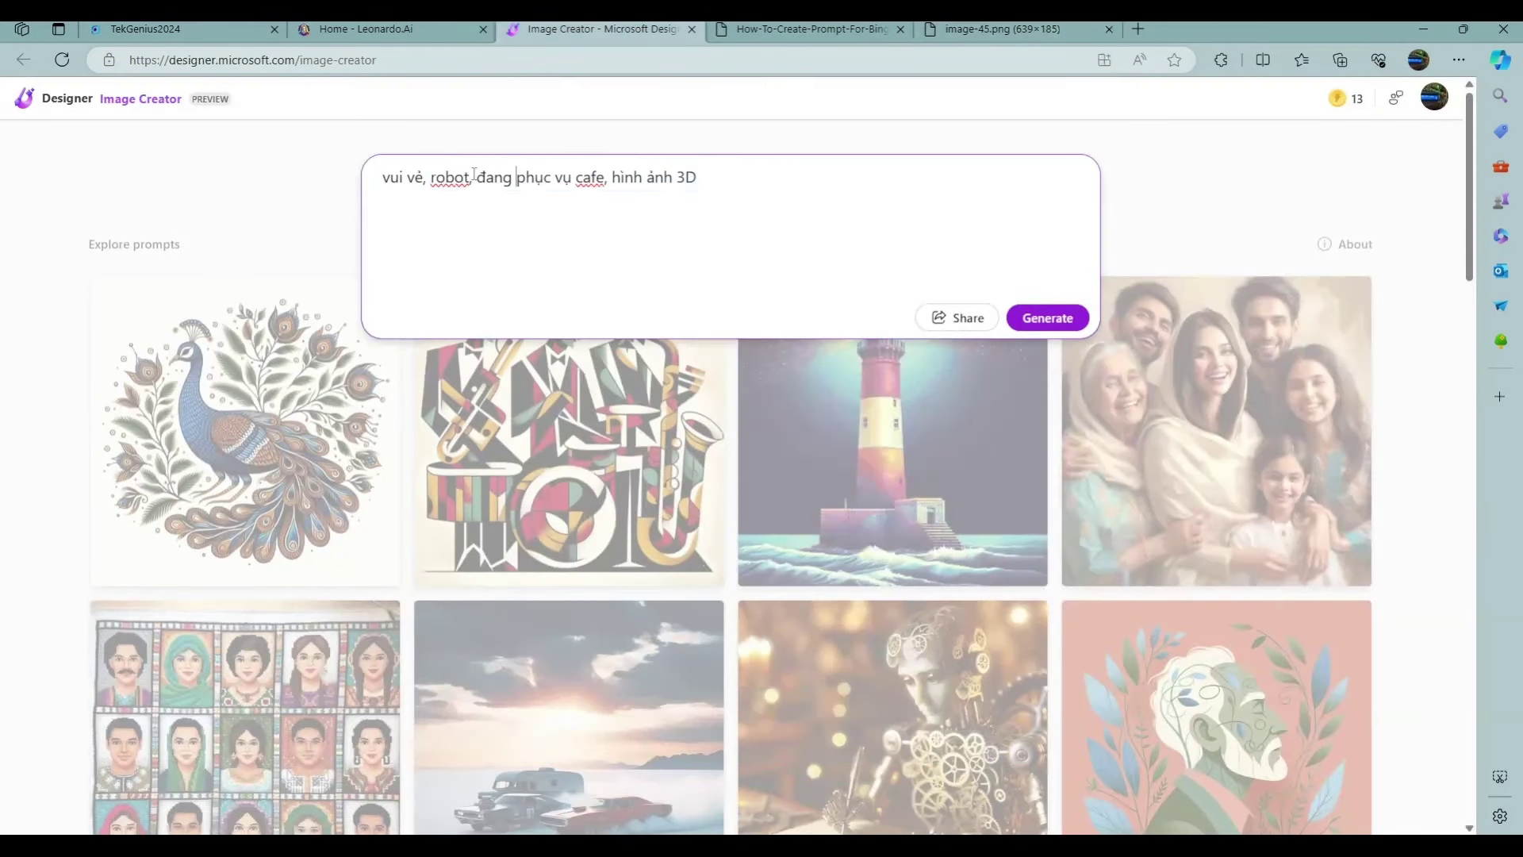
left_click(551, 177)
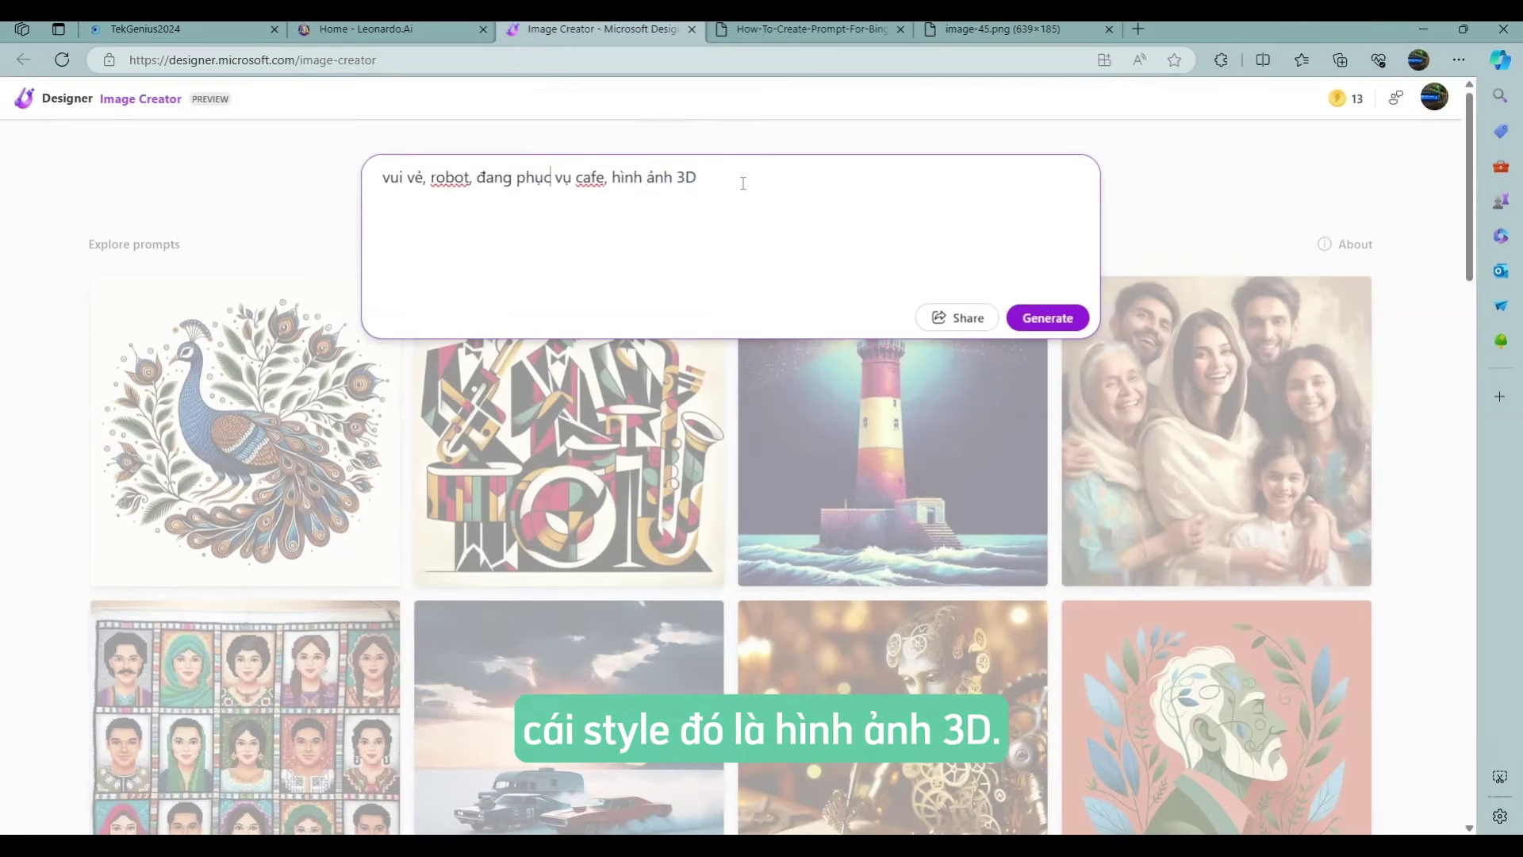
left_click_drag(743, 180, 634, 177)
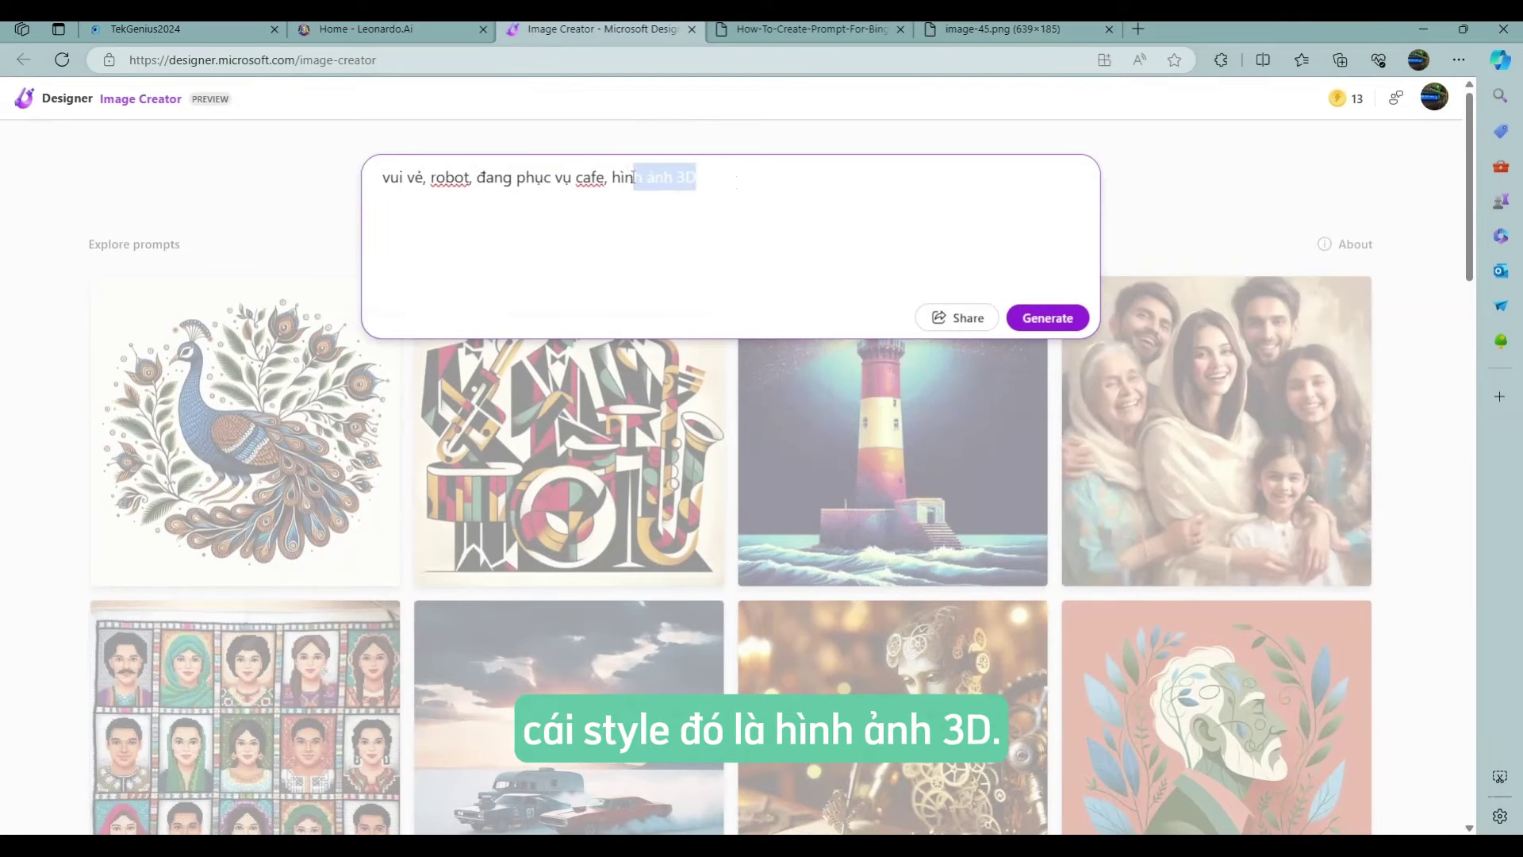
left_click(1048, 318)
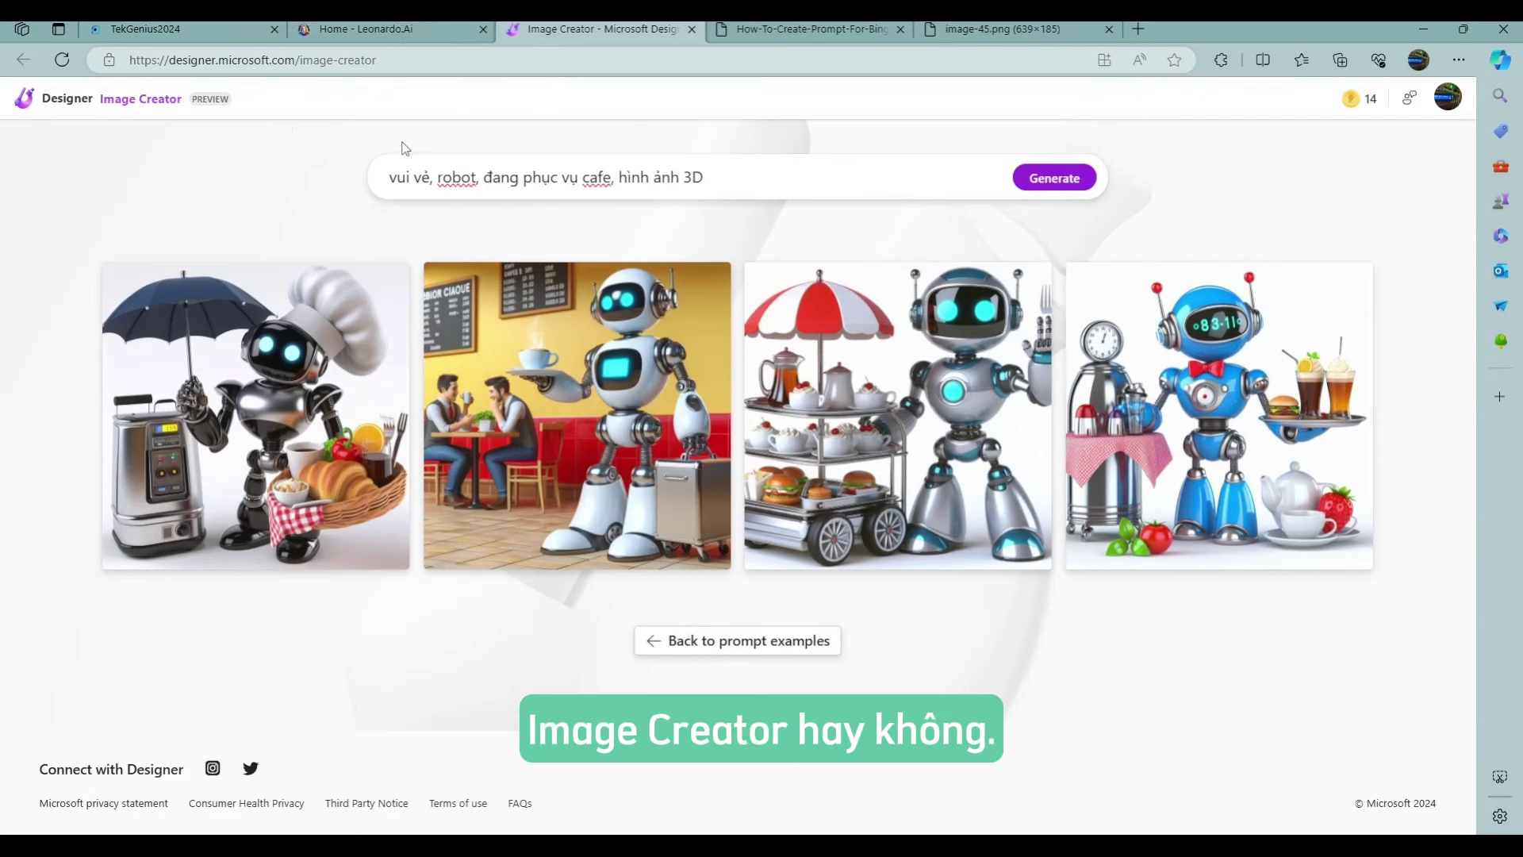
Step: Open the AI Image Generation page in Leonardo.Ai, compare it with the Image Creator page, and check the token balance information
left_click(373, 29)
left_click(357, 216)
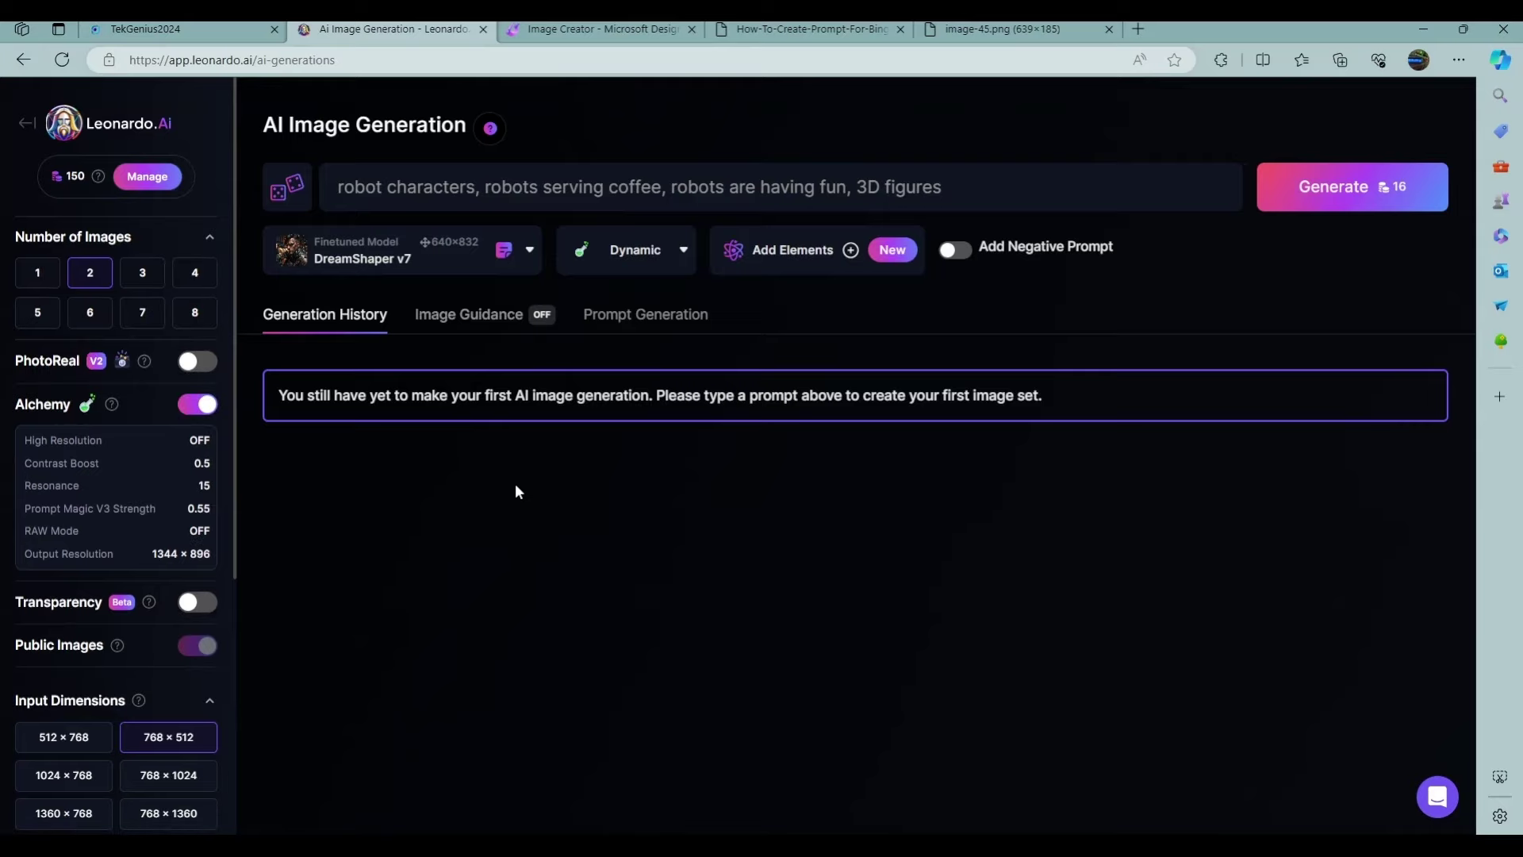
left_click(533, 30)
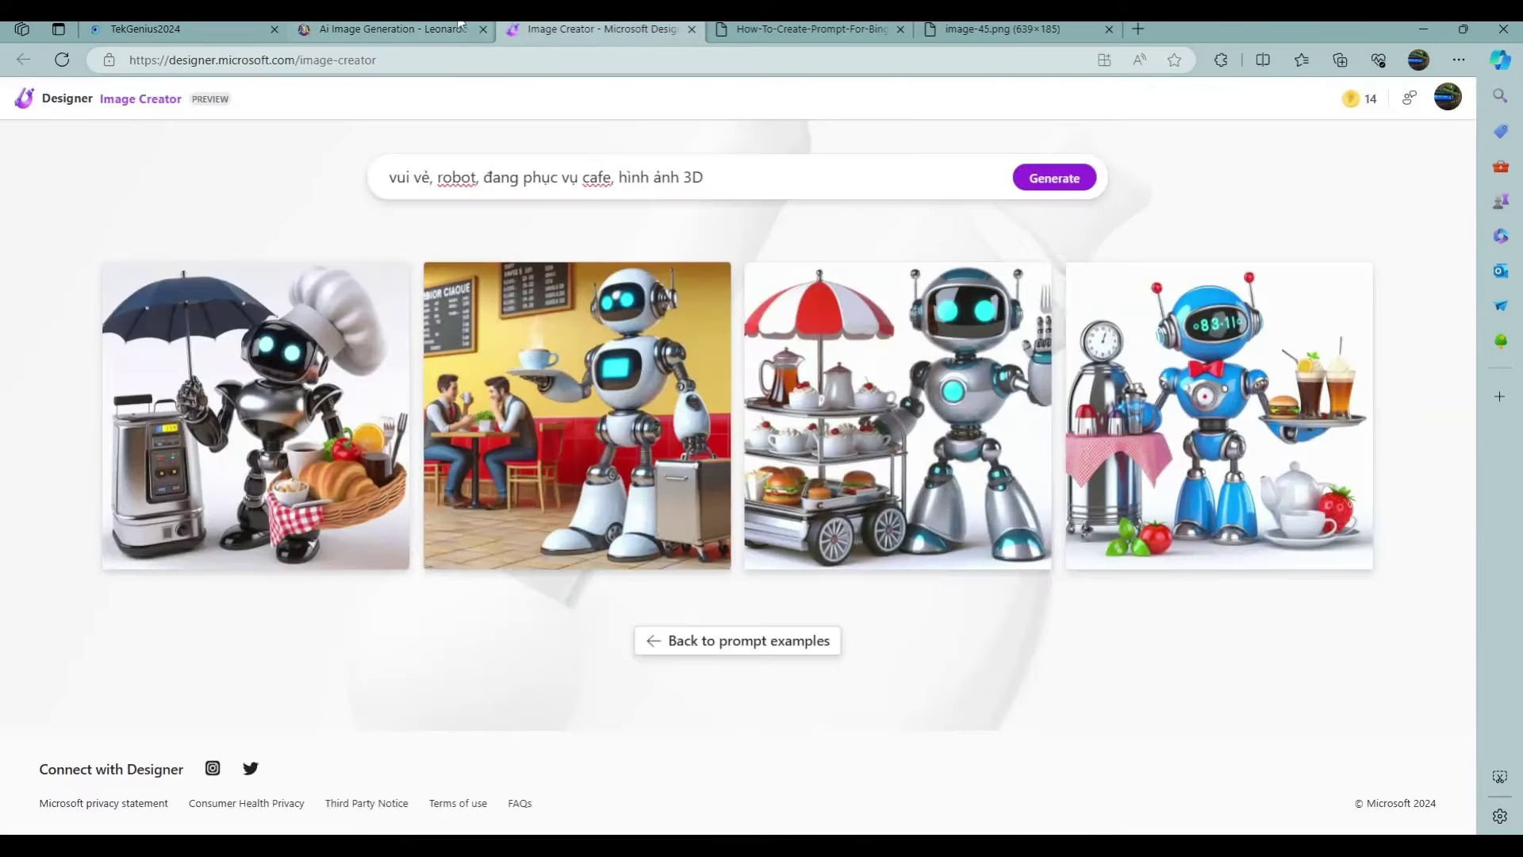
left_click(423, 27)
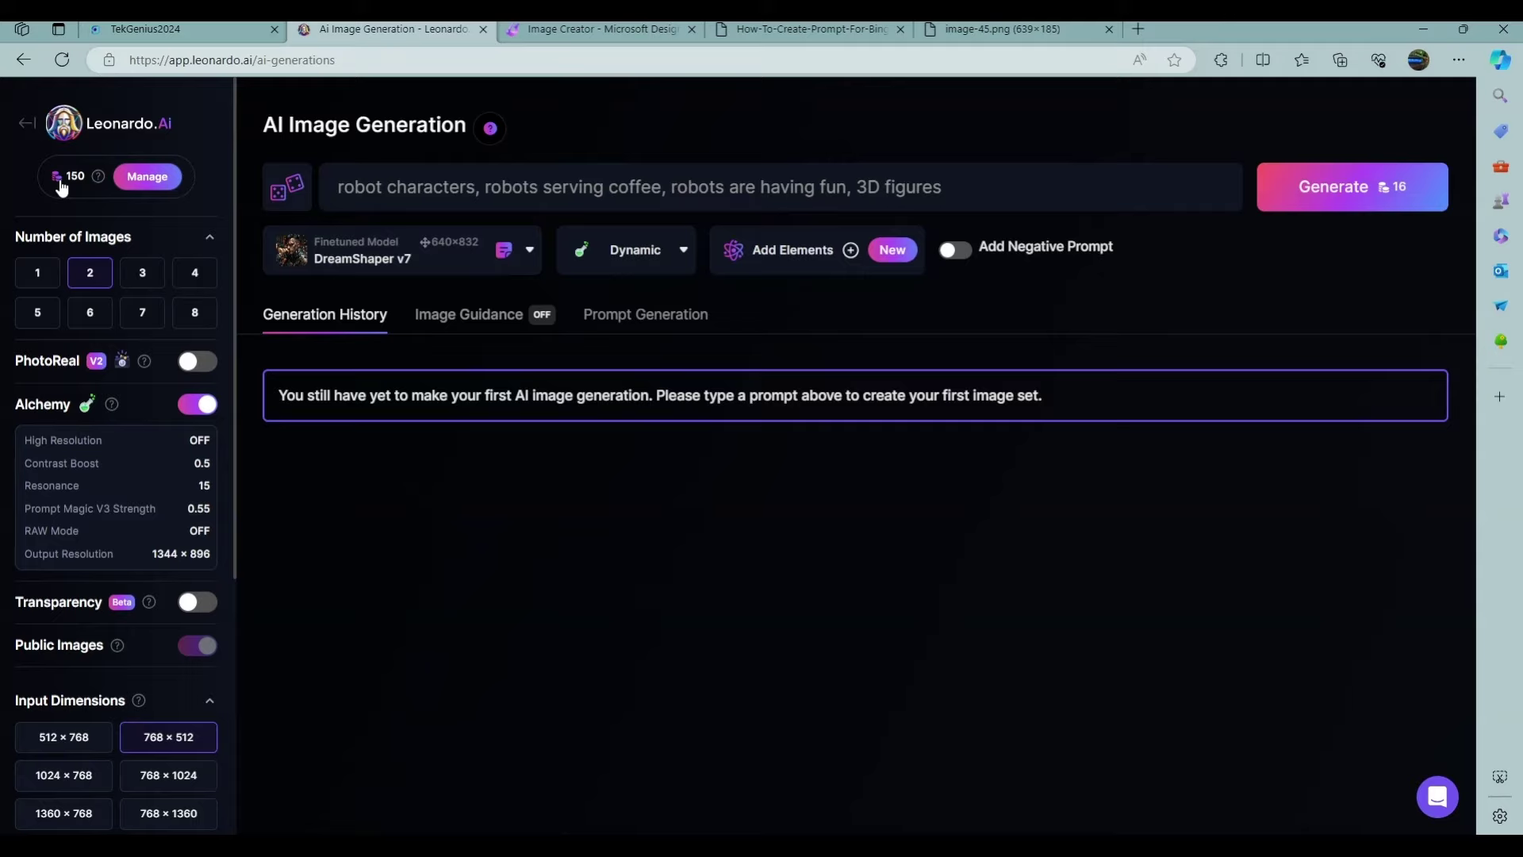
mouse_move(98, 176)
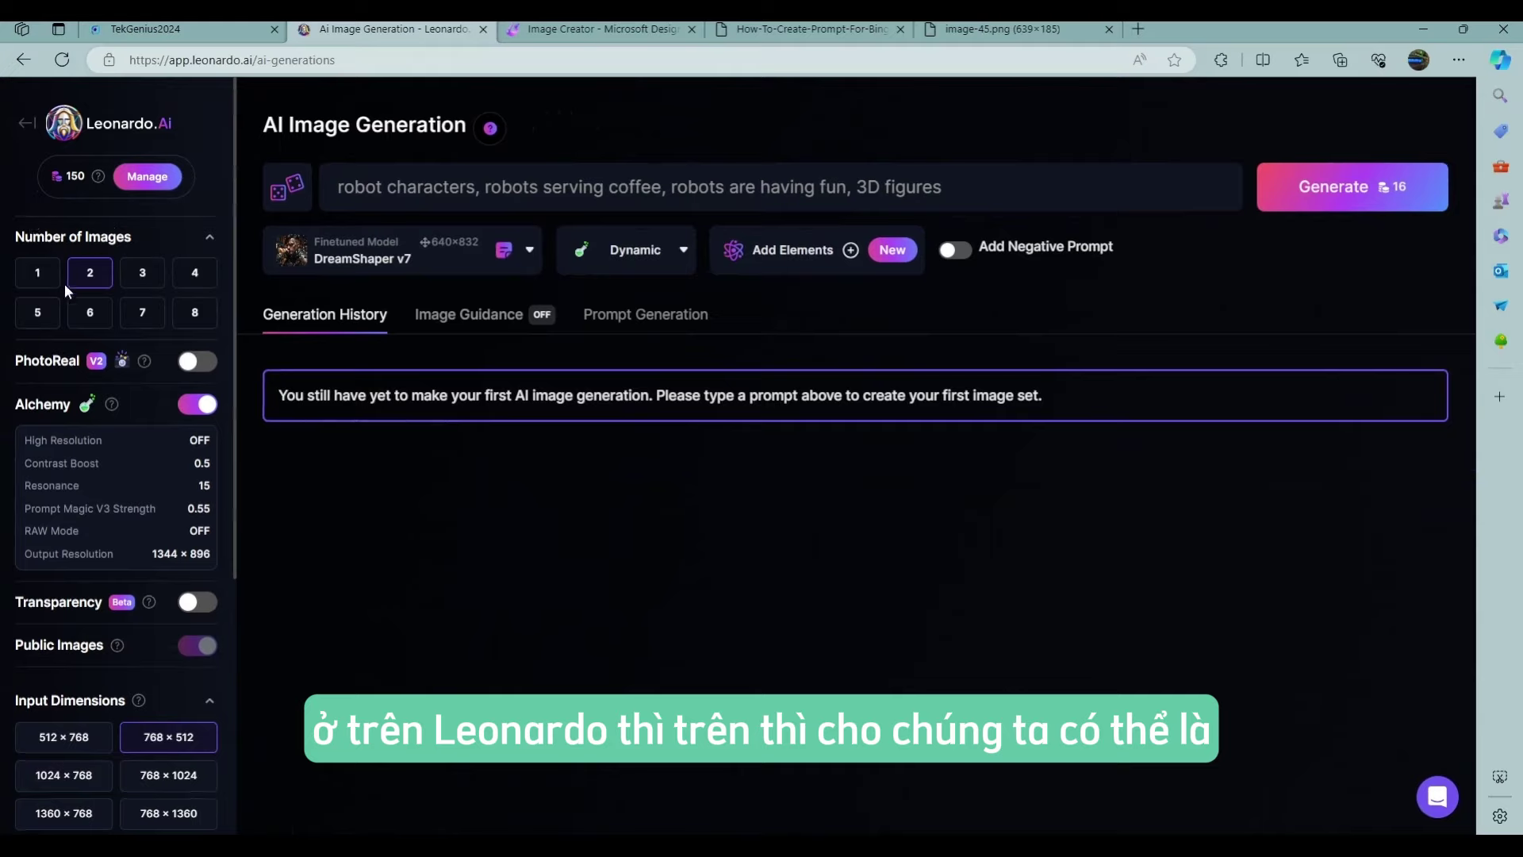
Step: Try different image counts up to 8 and set the number of images to 1
left_click(195, 276)
left_click(37, 278)
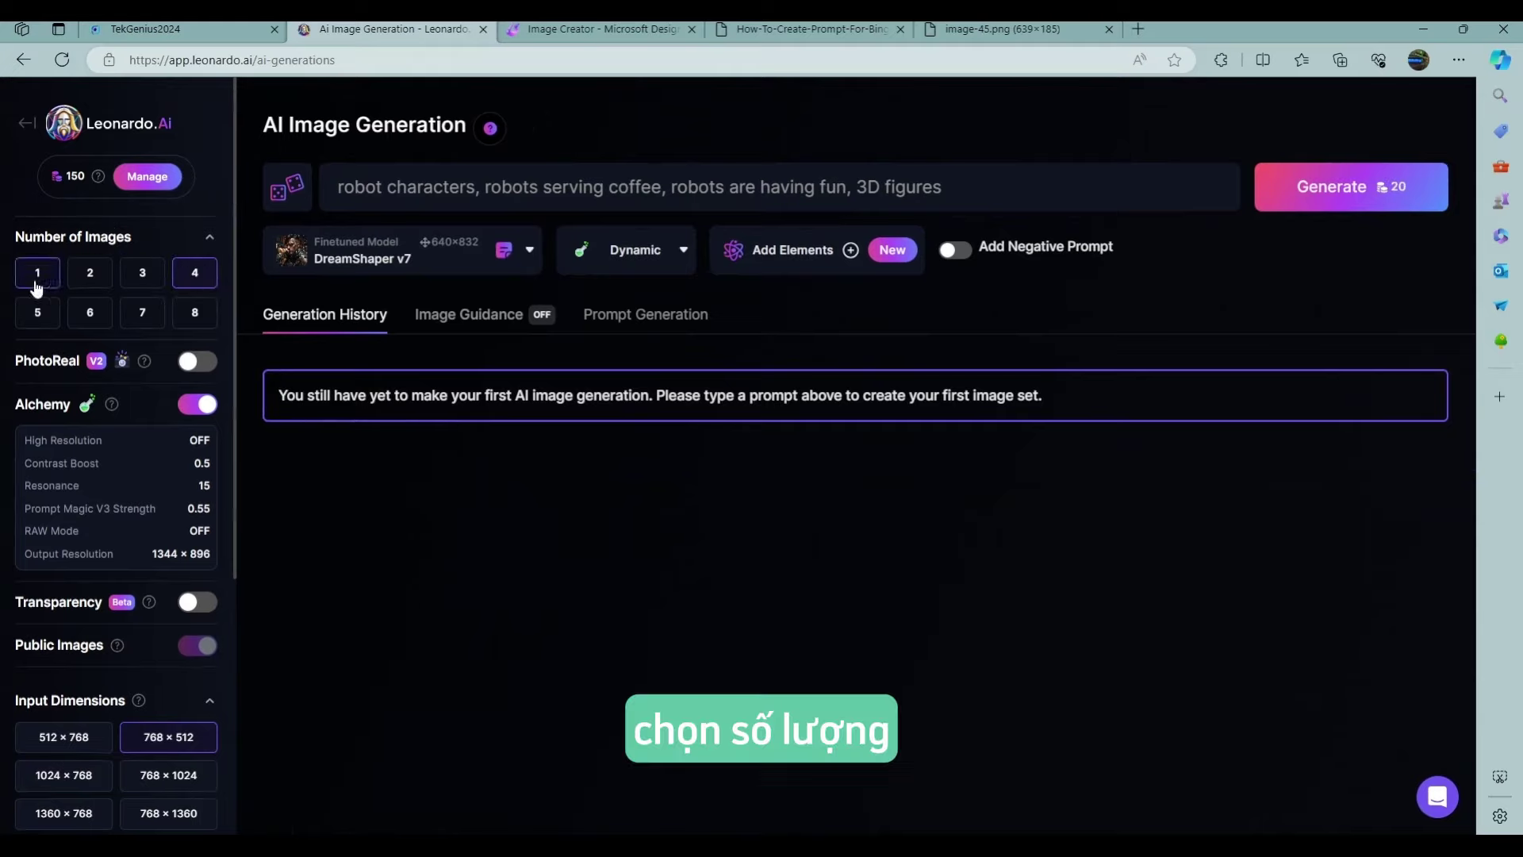
left_click(90, 277)
left_click(137, 282)
left_click(195, 278)
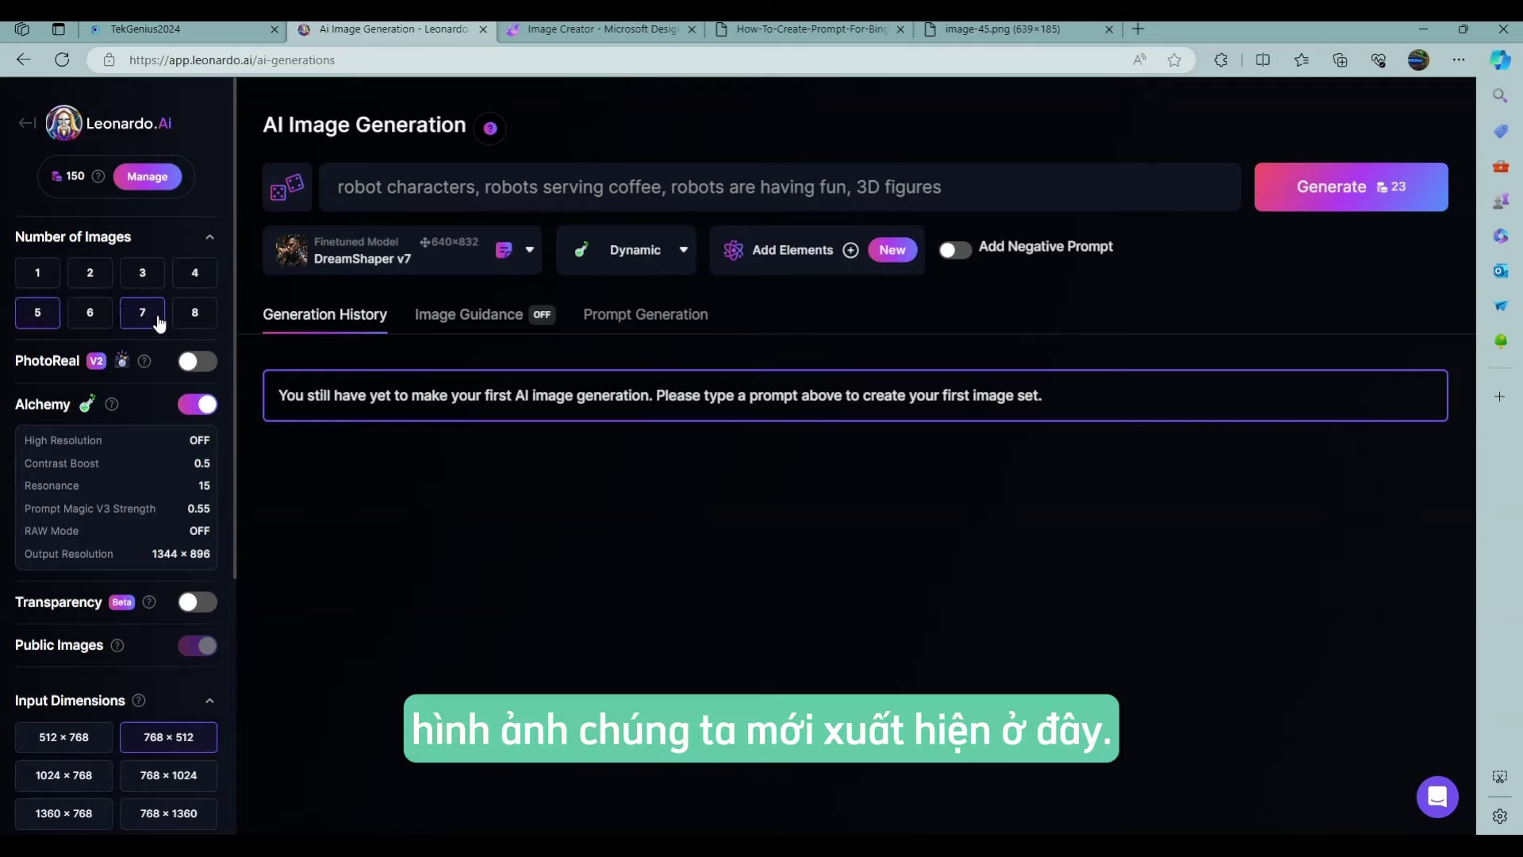
left_click(190, 315)
scroll(181, 301, "down", 2)
scroll(181, 292, "up", 2)
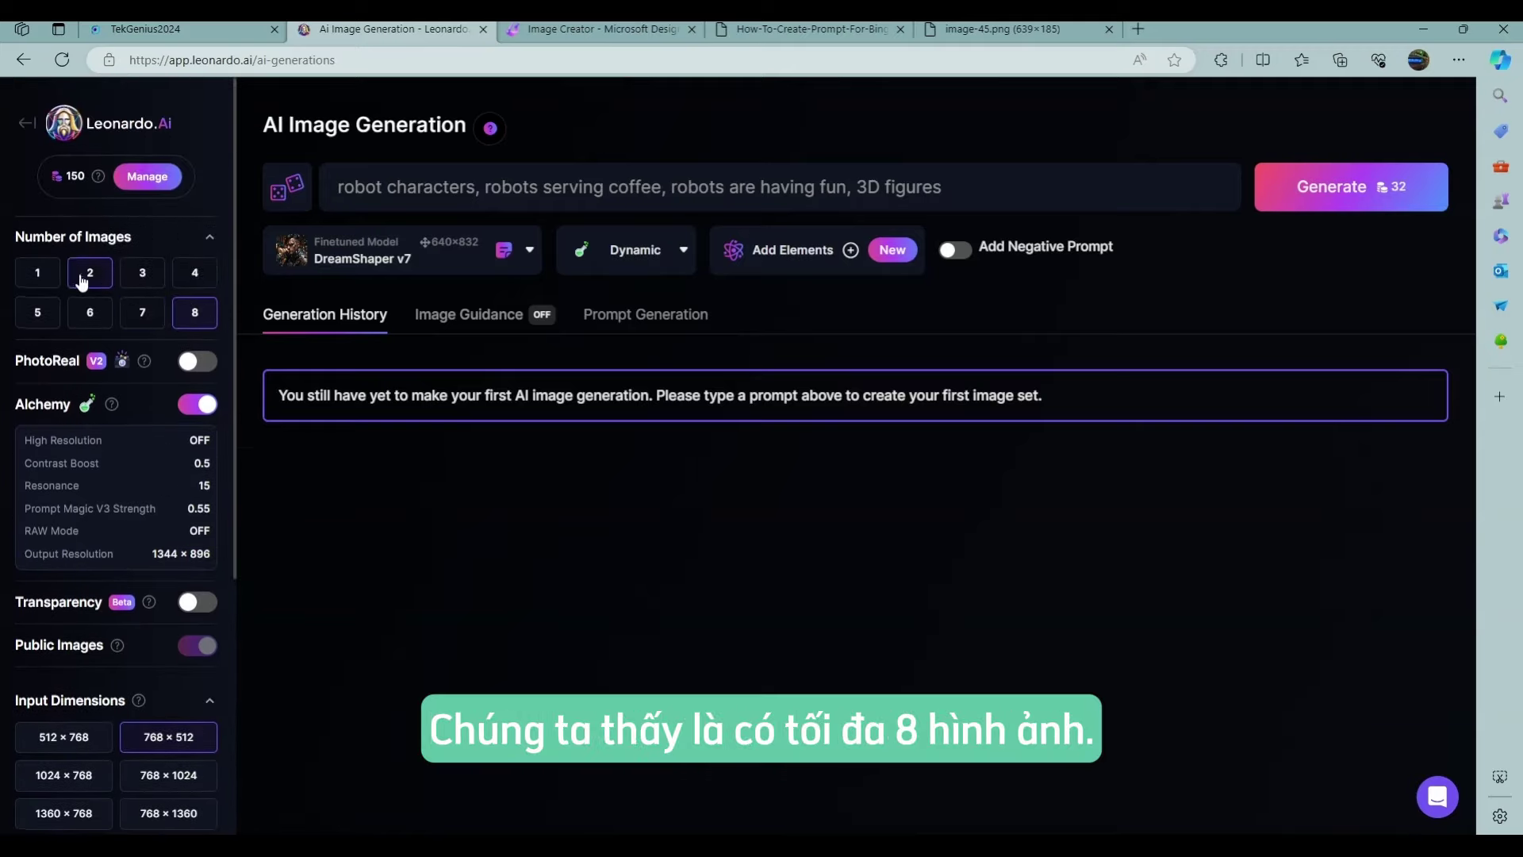
left_click(37, 273)
Step: Try several preset input dimensions, including 768 × 1024 and 768 × 1360, and set the image size to 1024 × 768
scroll(59, 327, "down", 2)
scroll(61, 327, "down", 2)
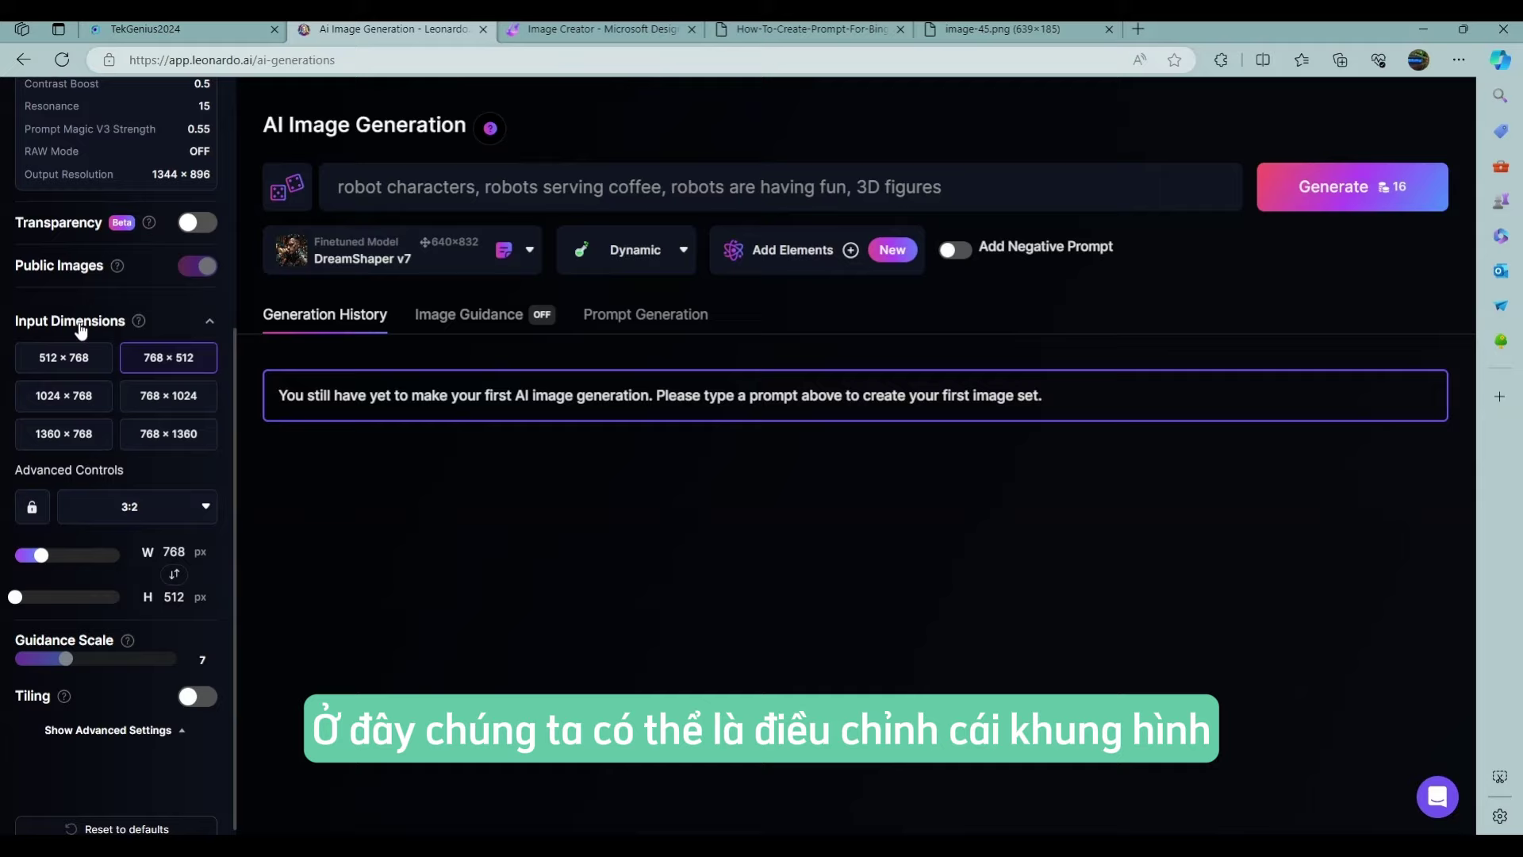
left_click(90, 395)
left_click(155, 403)
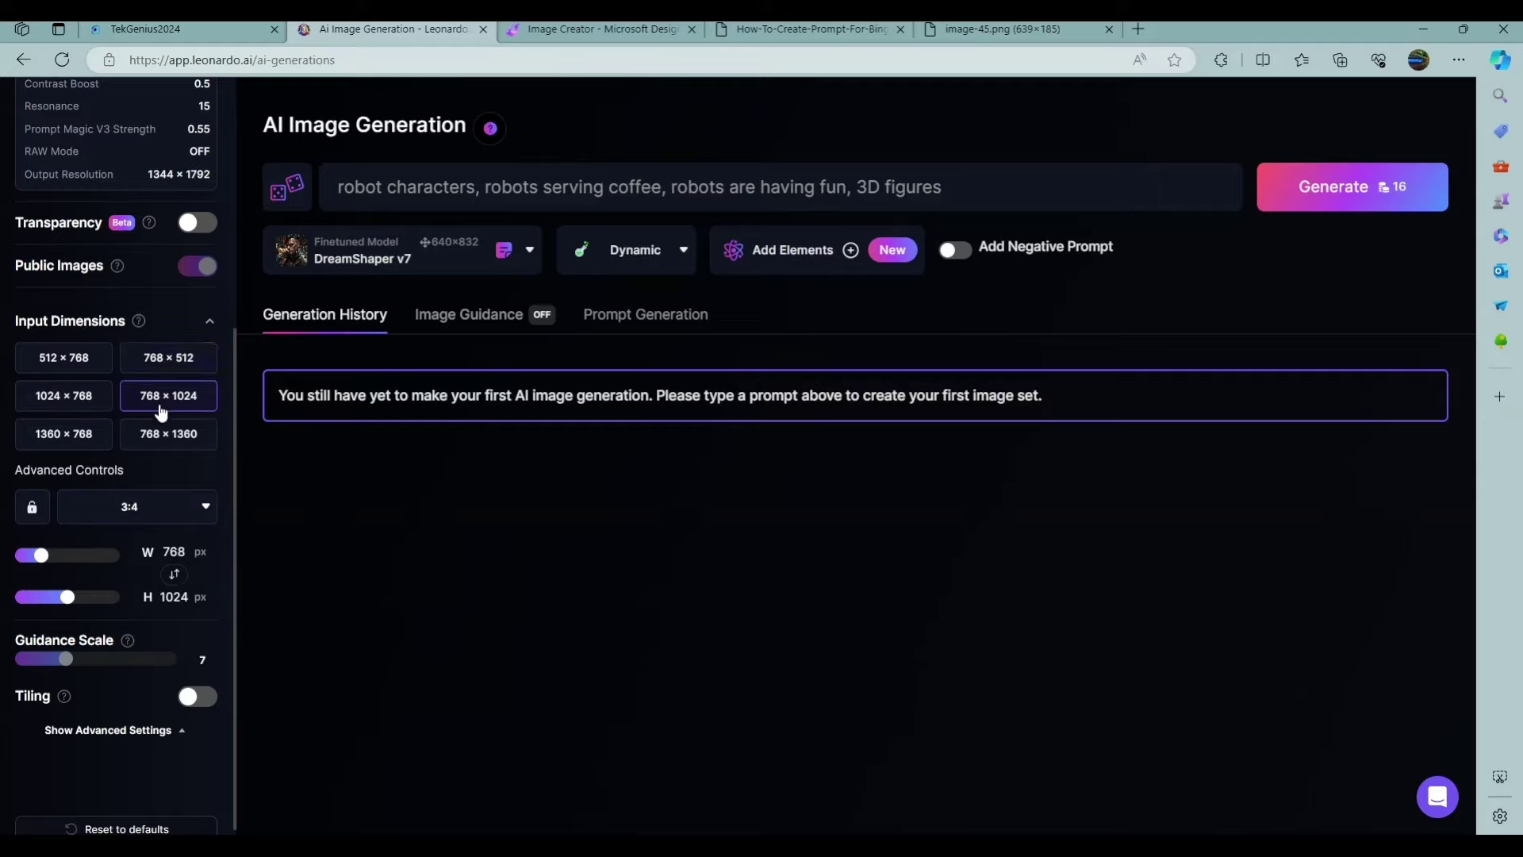
left_click(92, 429)
left_click(159, 394)
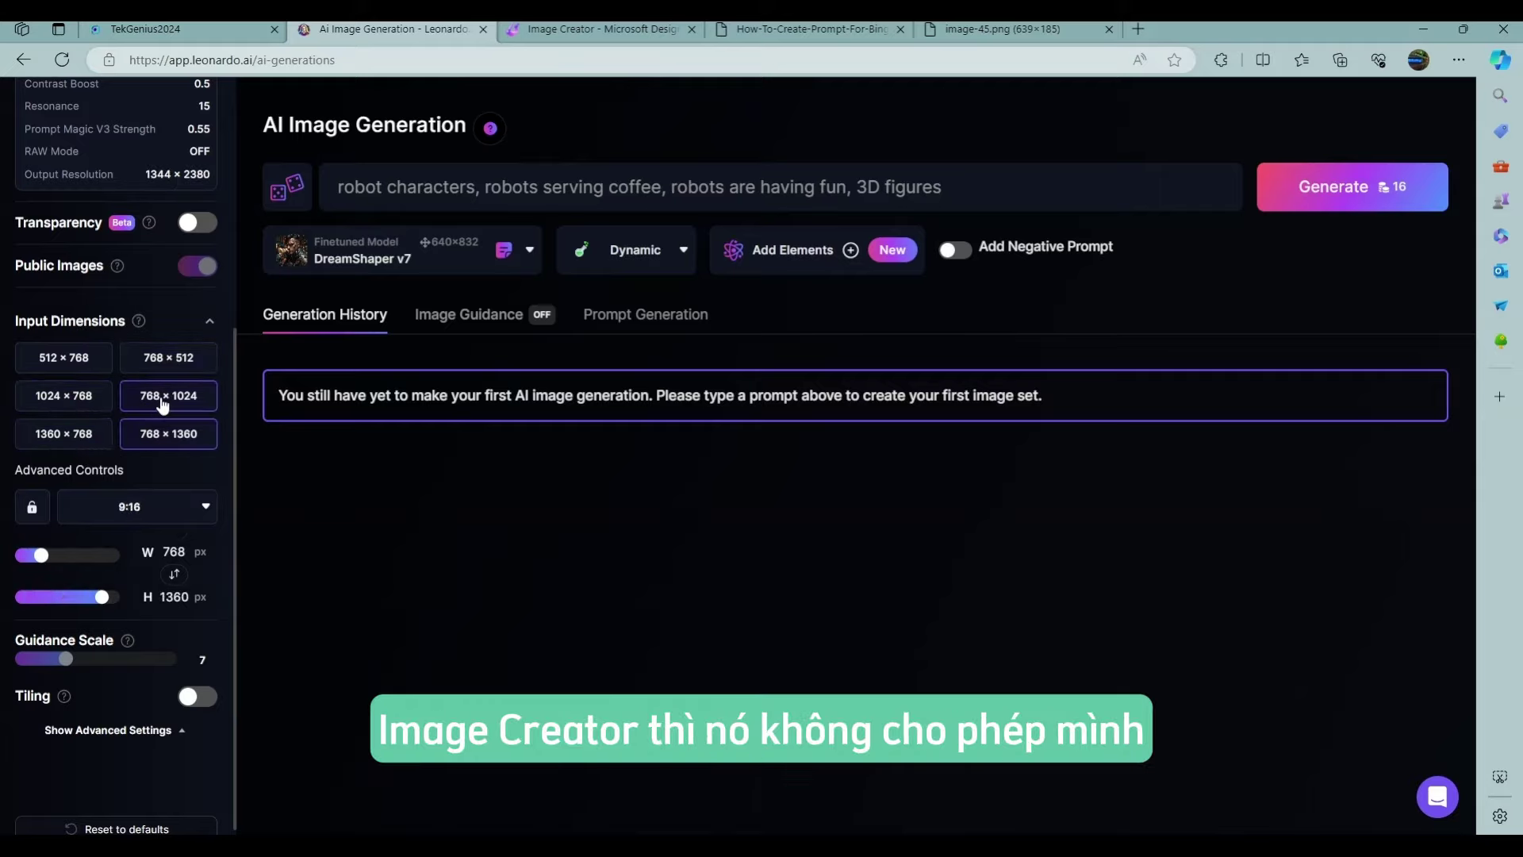
left_click(160, 357)
left_click(87, 395)
left_click(150, 395)
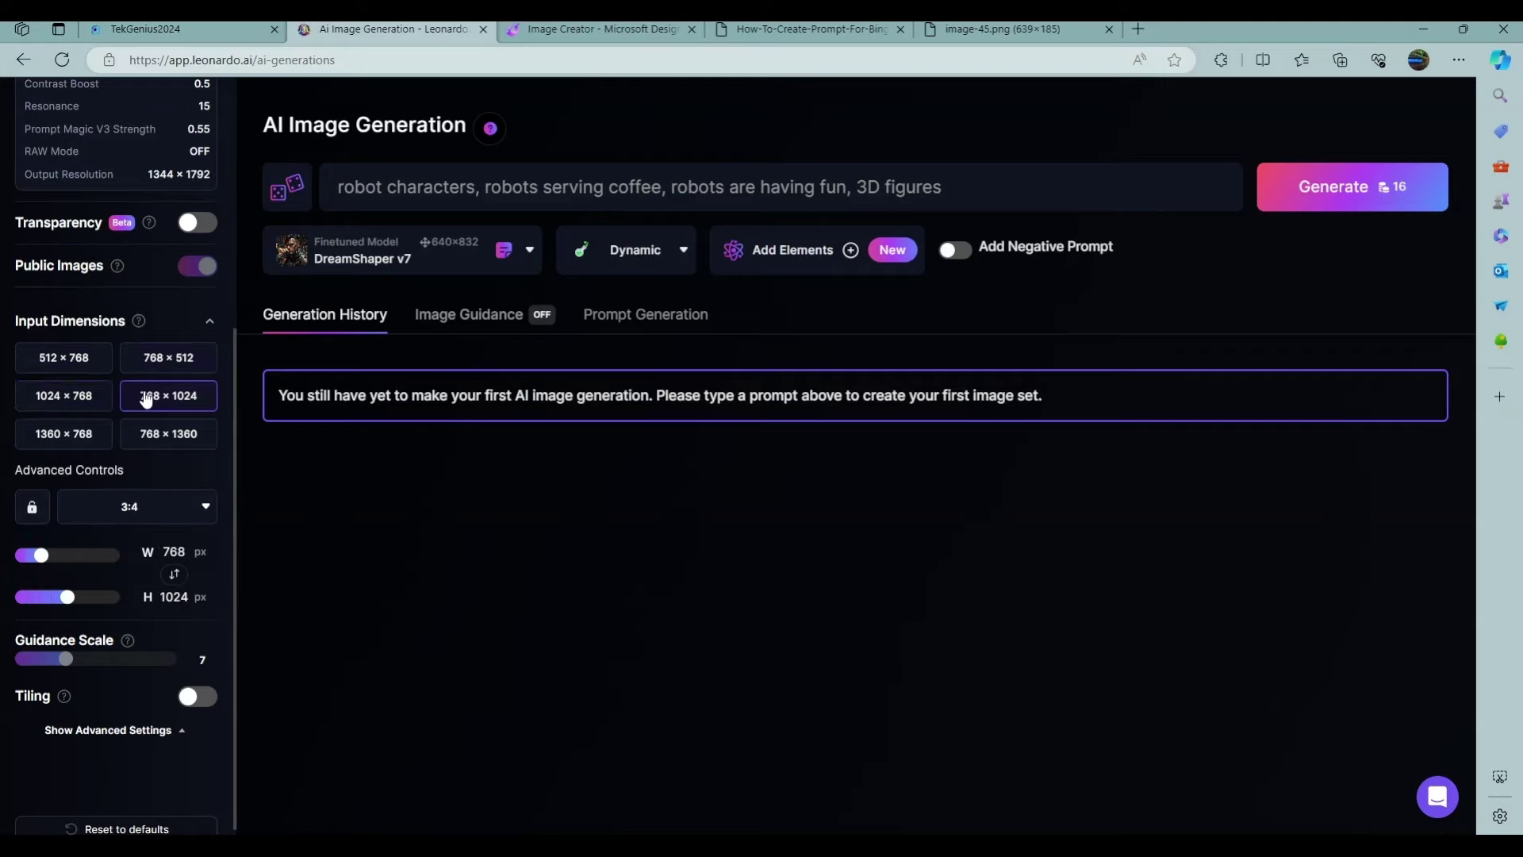
scroll(150, 400, "up", 2)
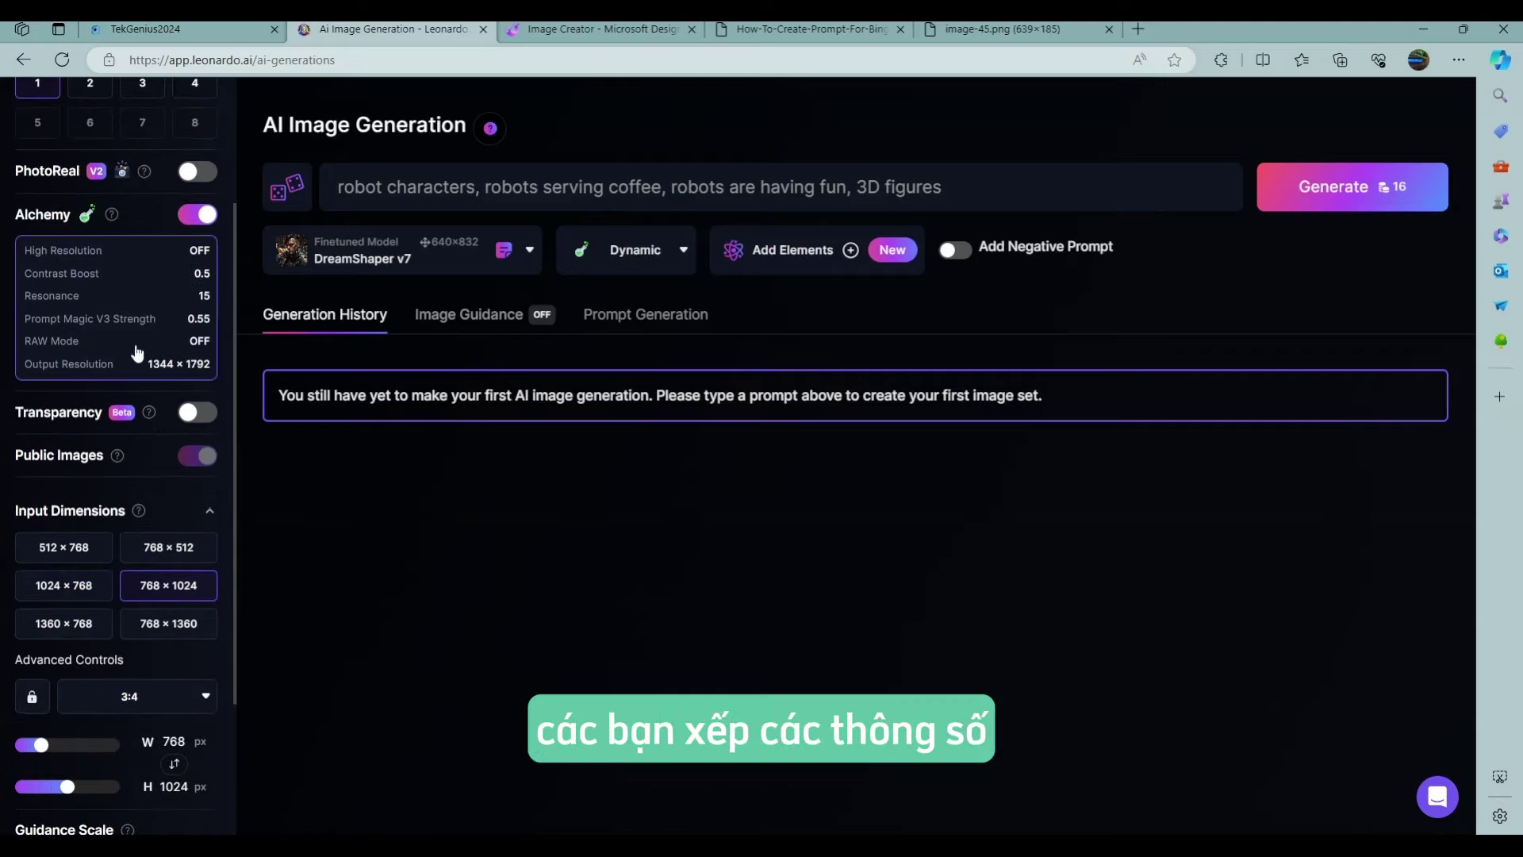
scroll(122, 324, "down", 3)
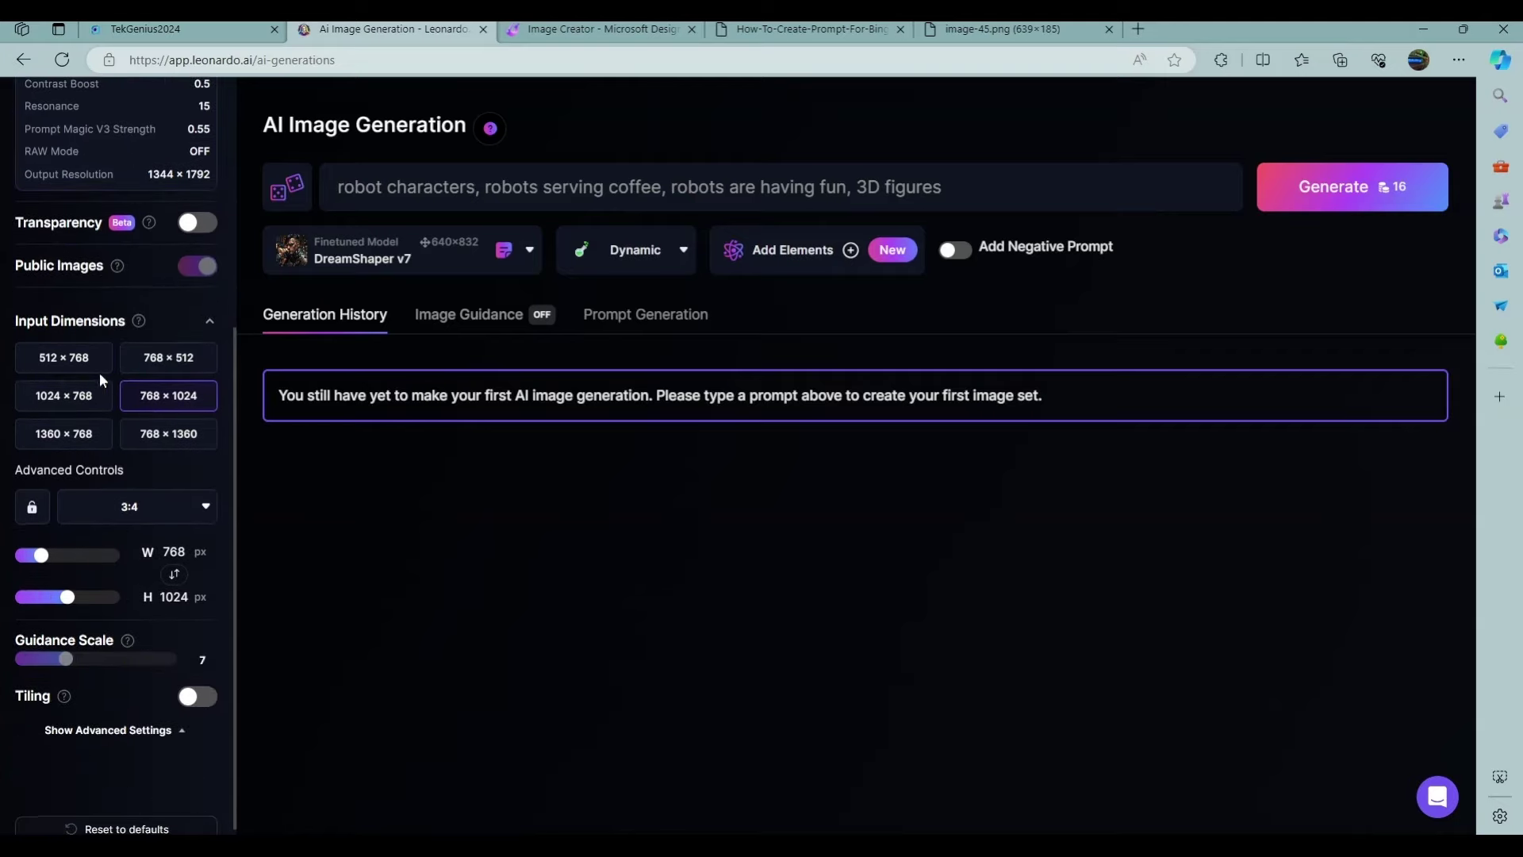
left_click(113, 407)
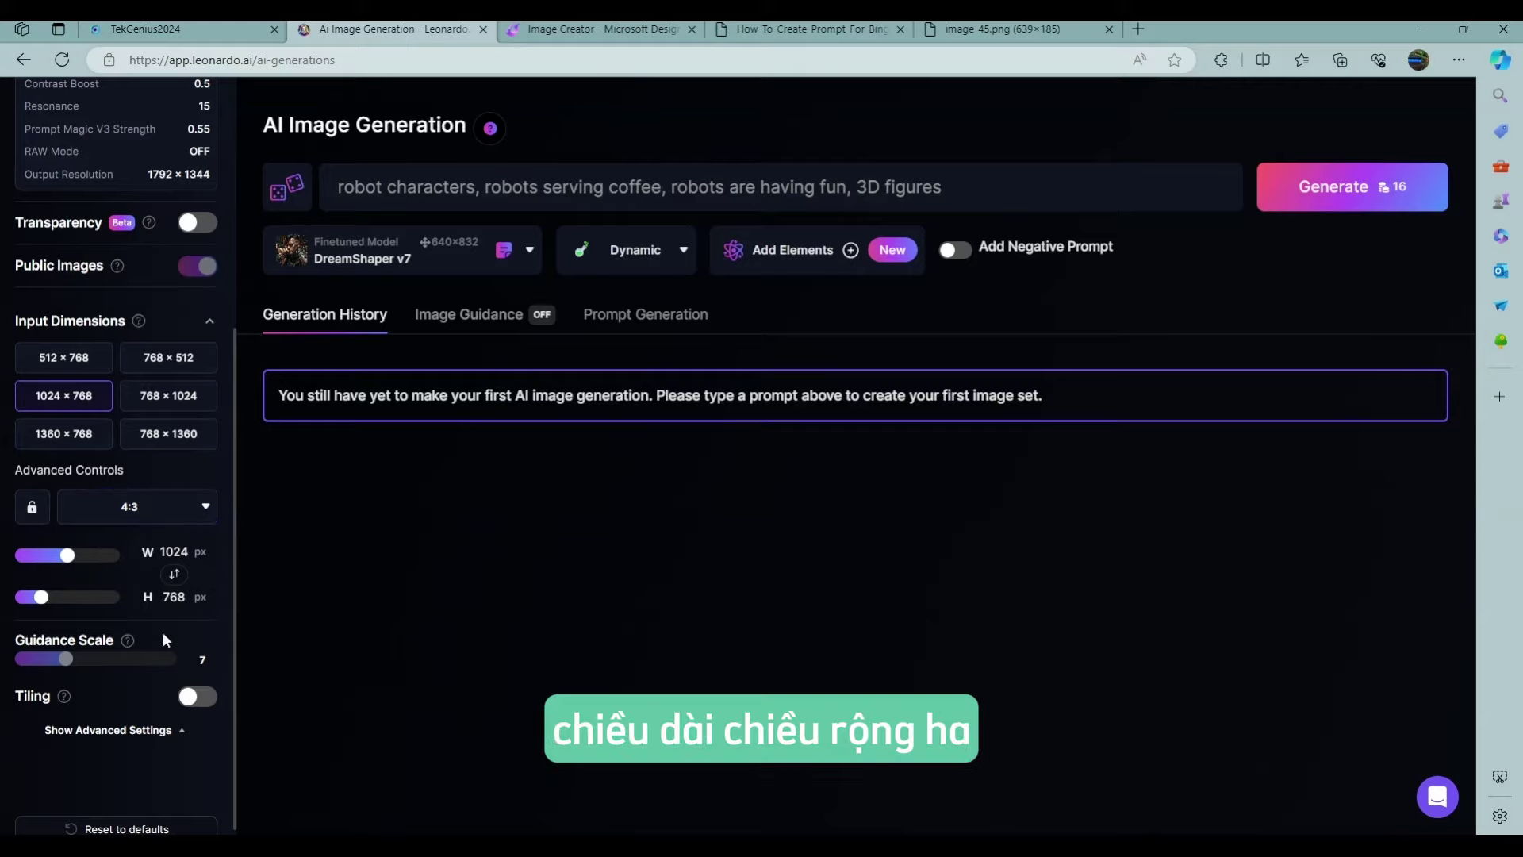
Step: Compare the token cost of generating 2 images with that of generating 1 image
scroll(156, 617, "up", 5)
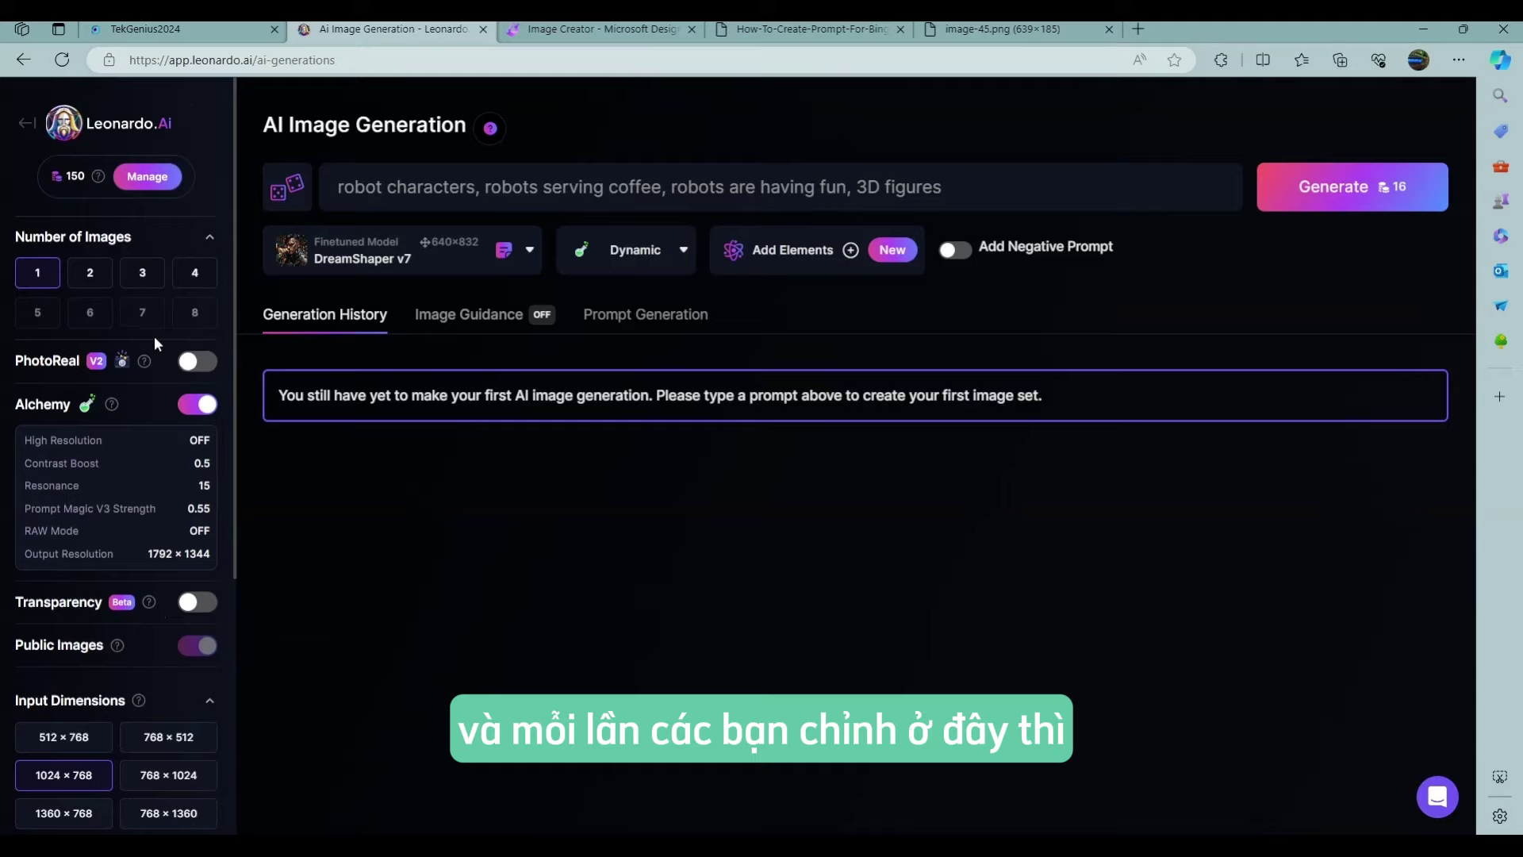
left_click(91, 277)
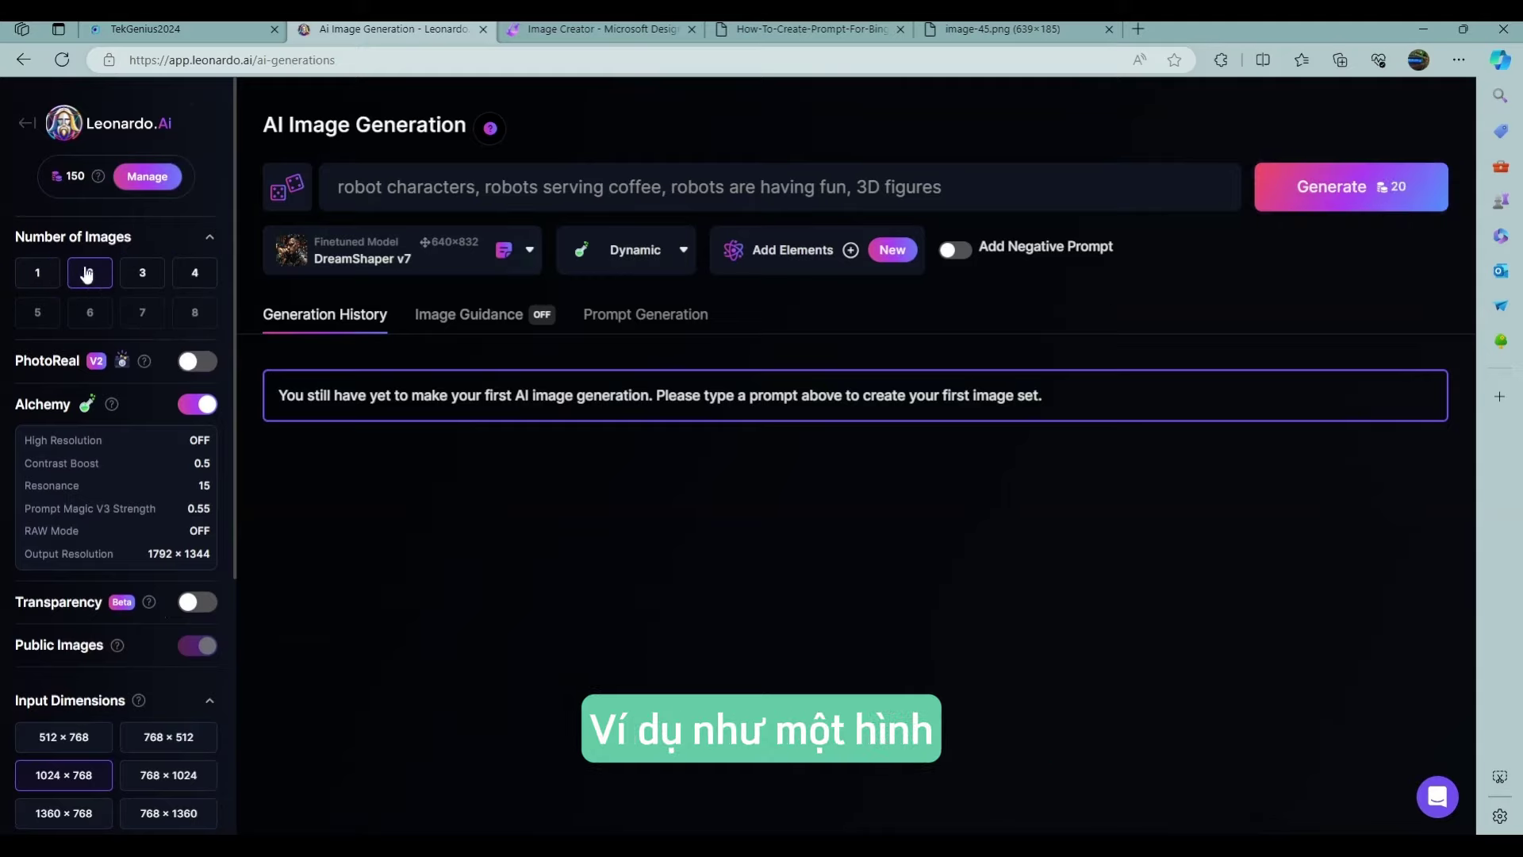
left_click(37, 272)
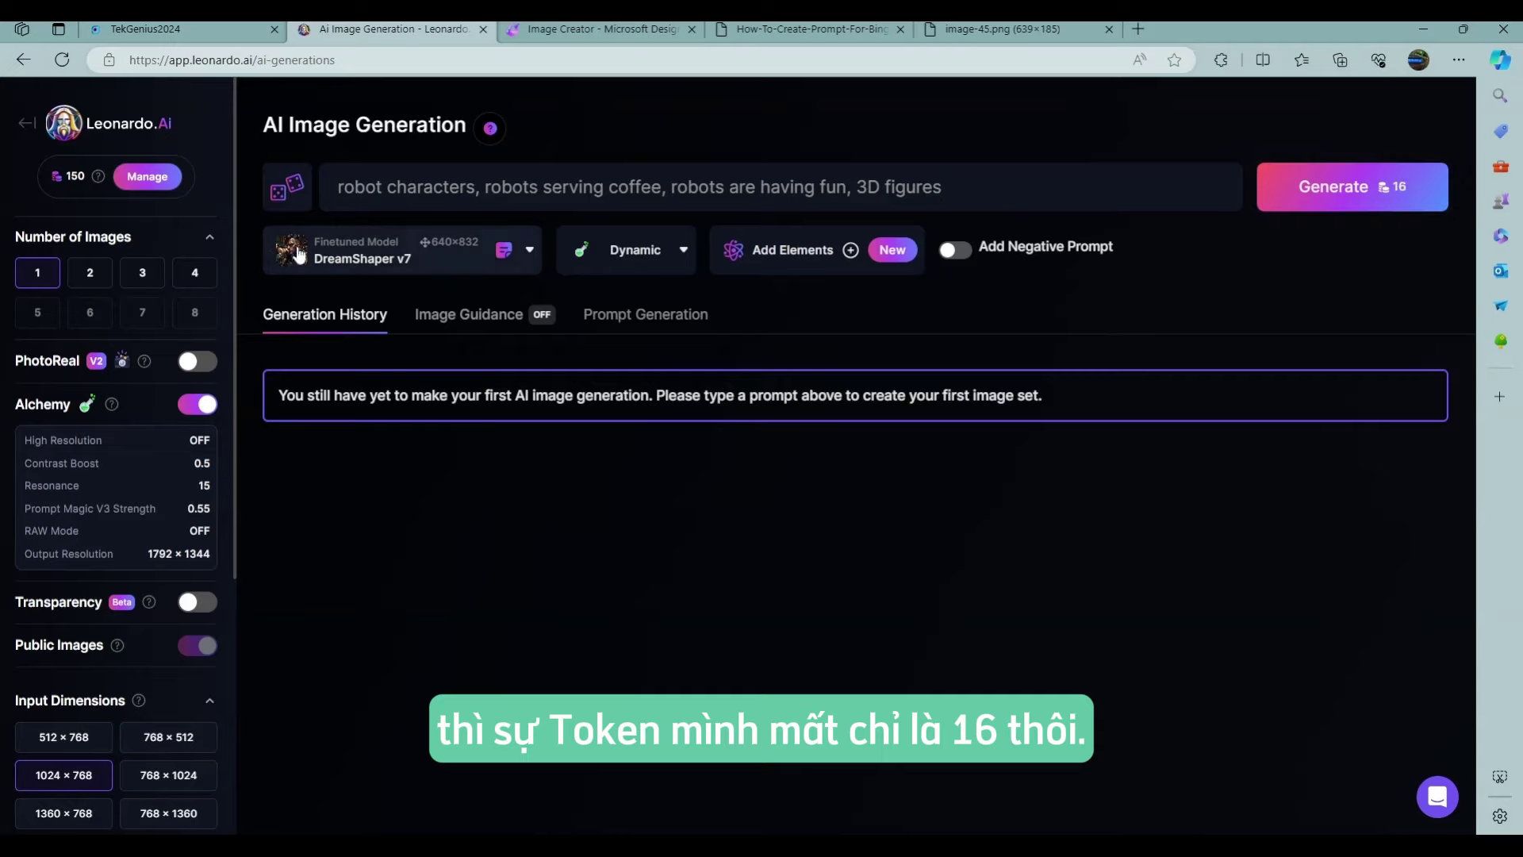
Step: Set the number of images to 2 and clear the existing robot prompt
left_click(89, 272)
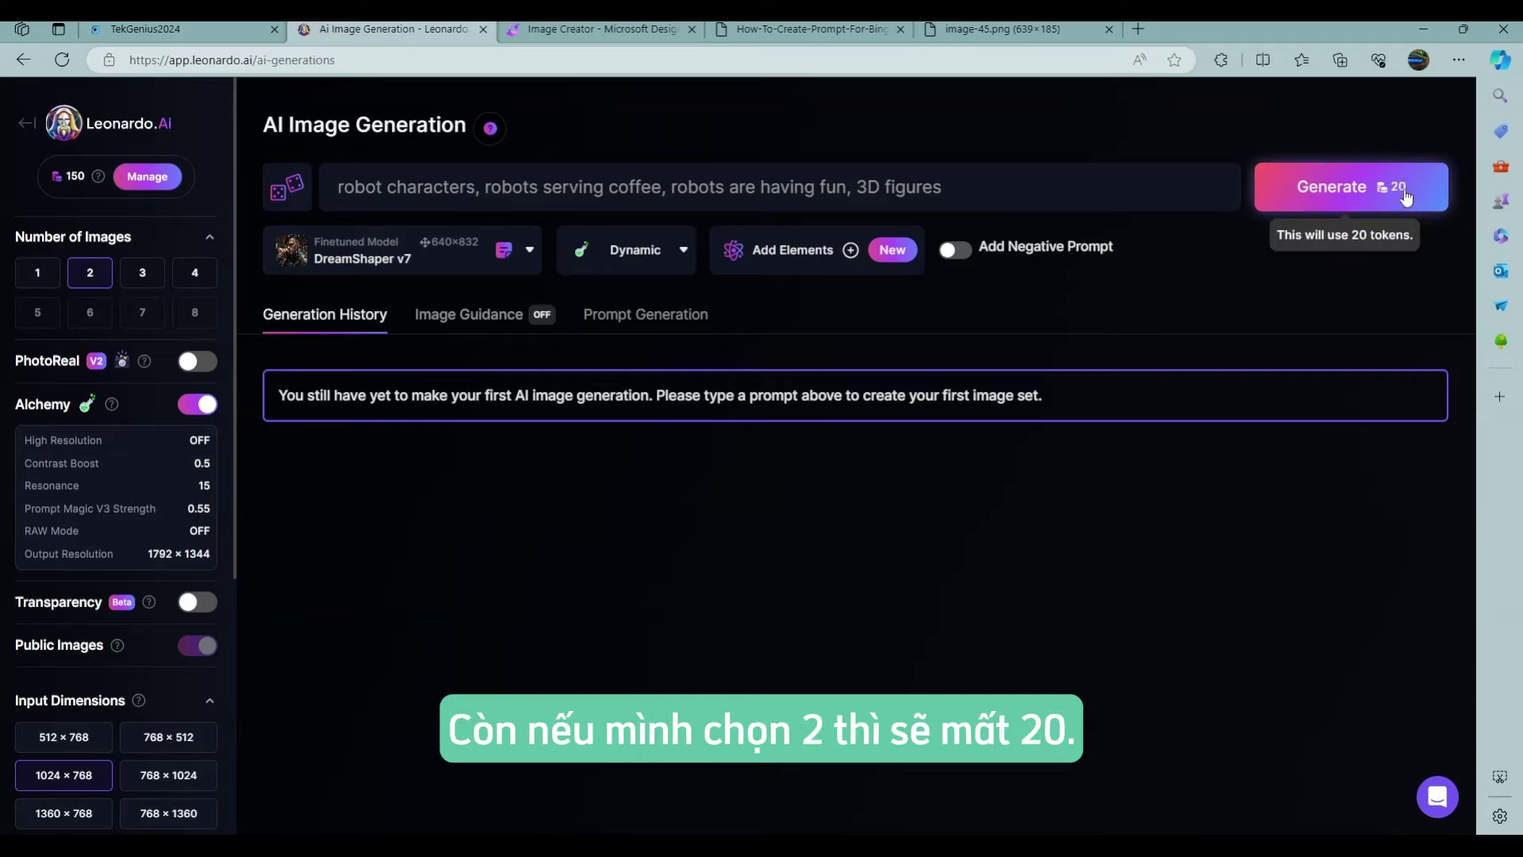
left_click(1041, 183)
left_click_drag(1040, 185, 350, 187)
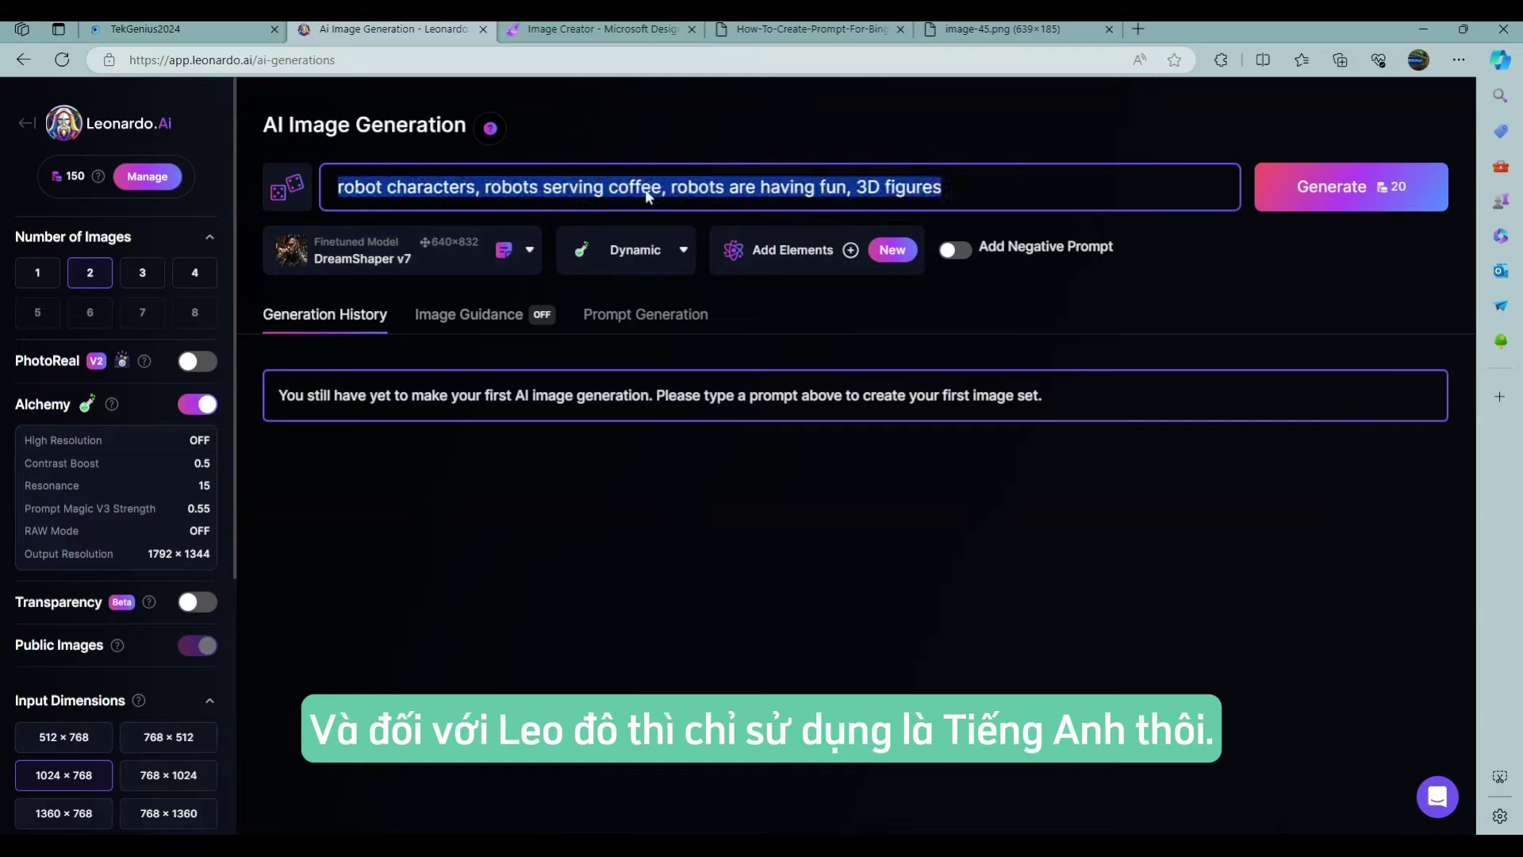
key("BackSpace")
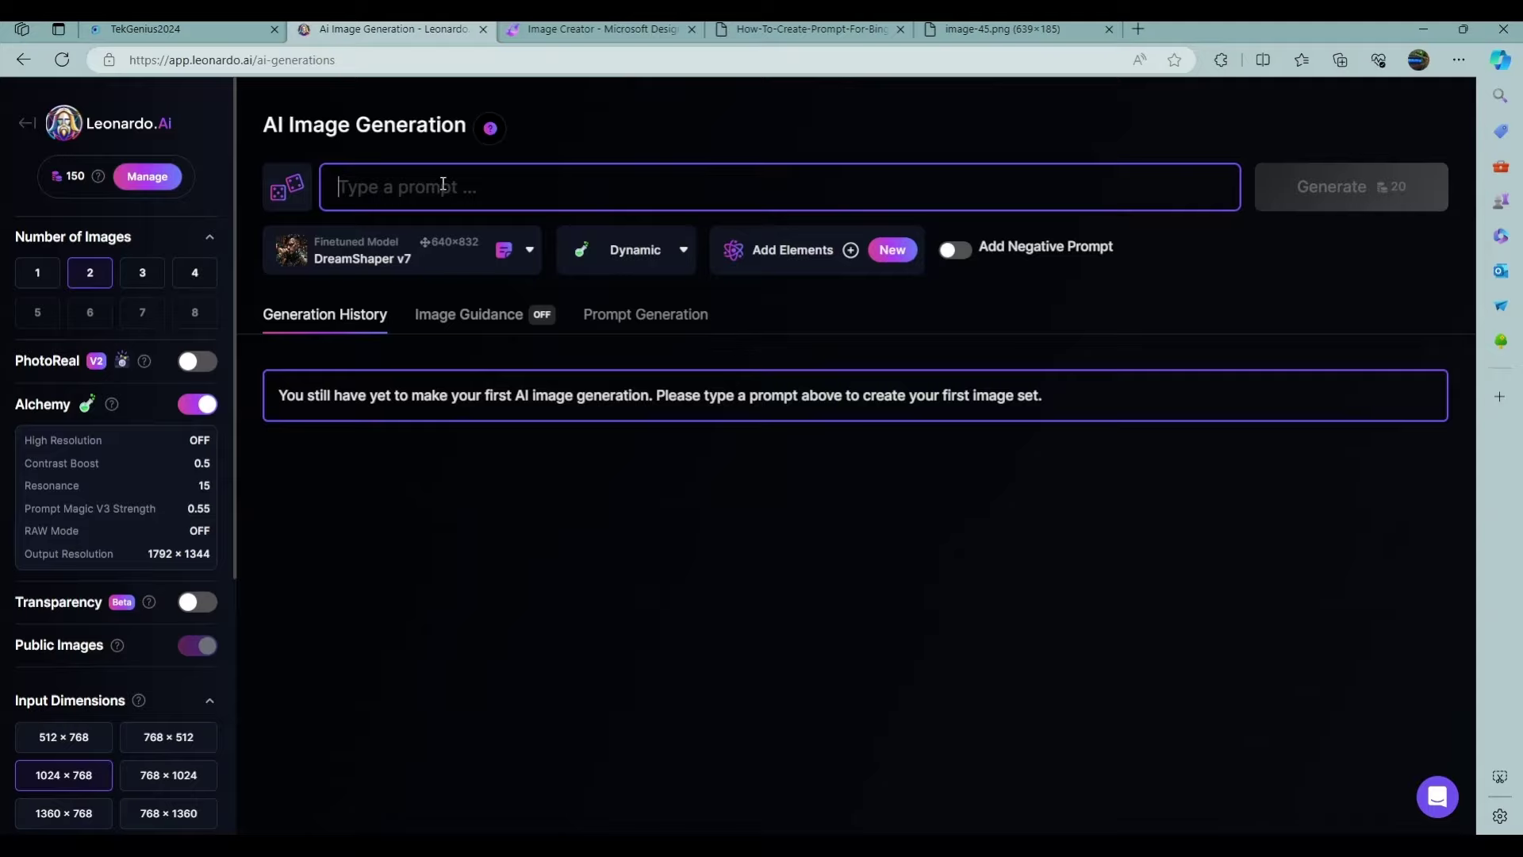
Step: Search the web for "dịch", open Google Translate from the results, and close the search results page
left_click(1139, 29)
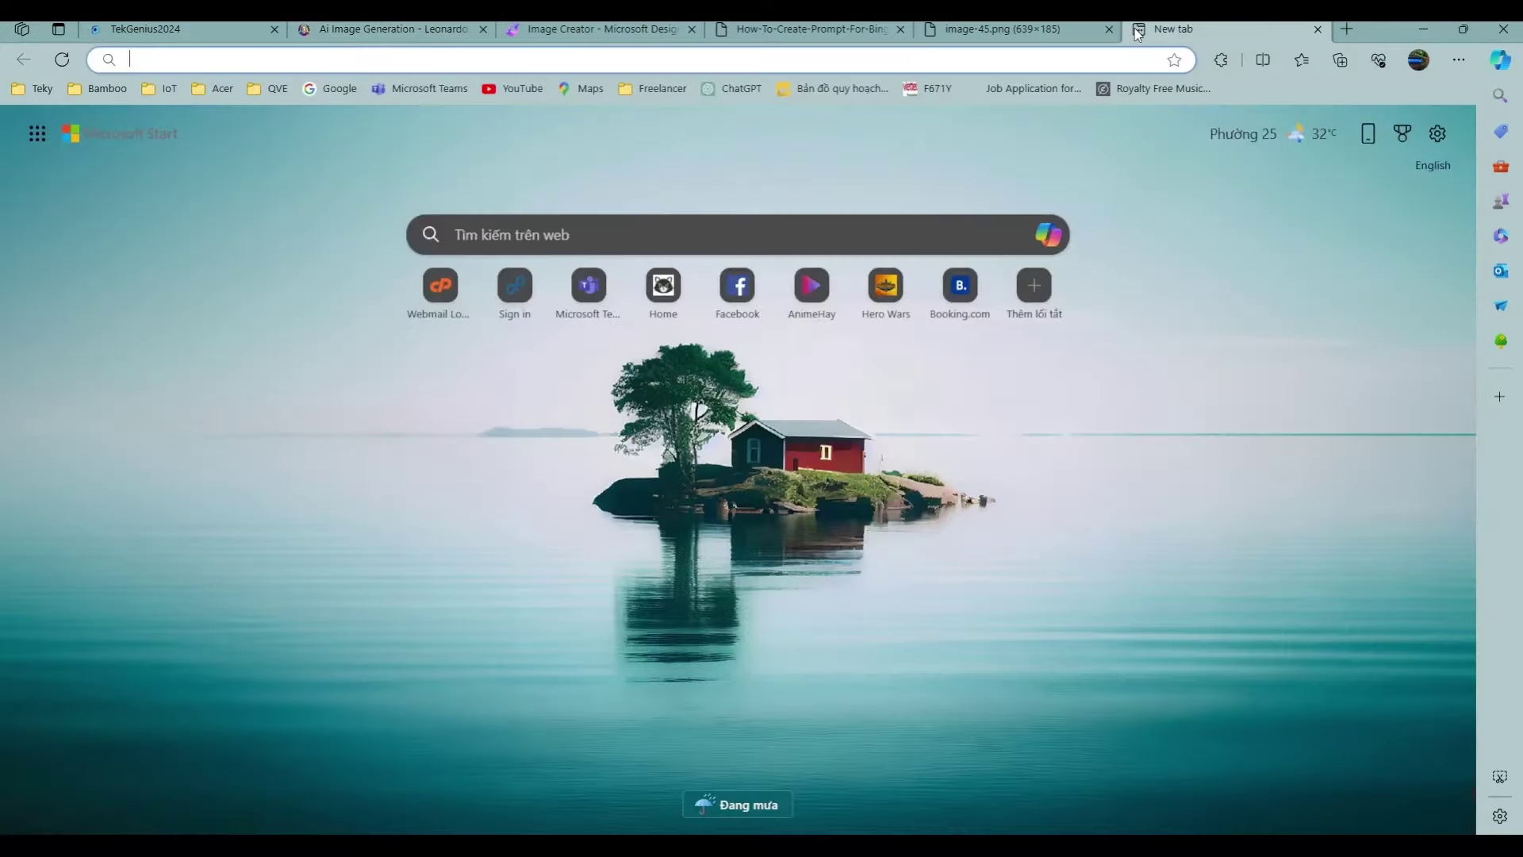
type("dichj")
key("Return")
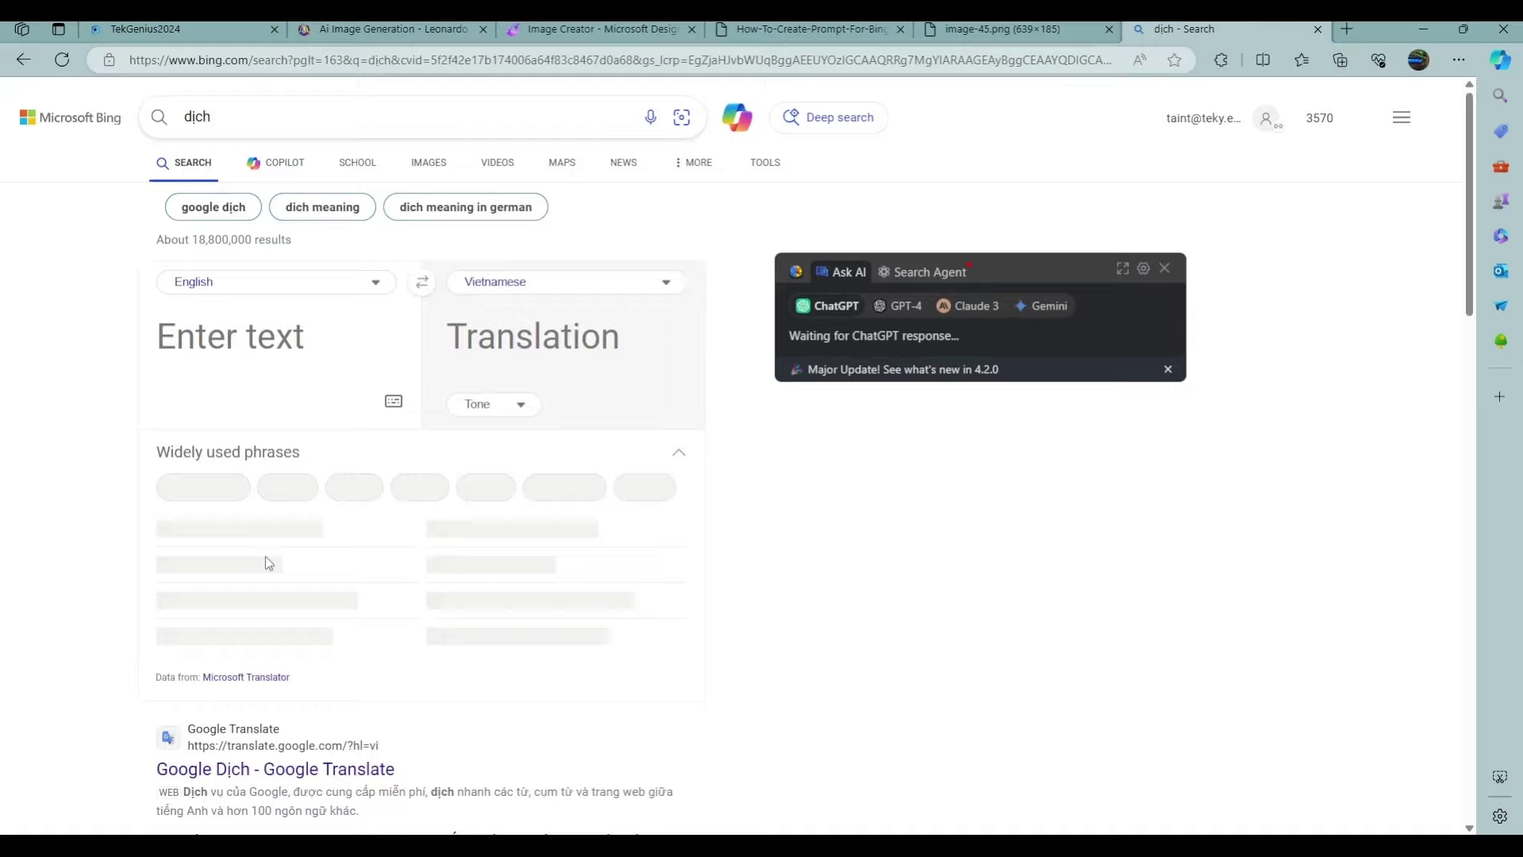
left_click(298, 768)
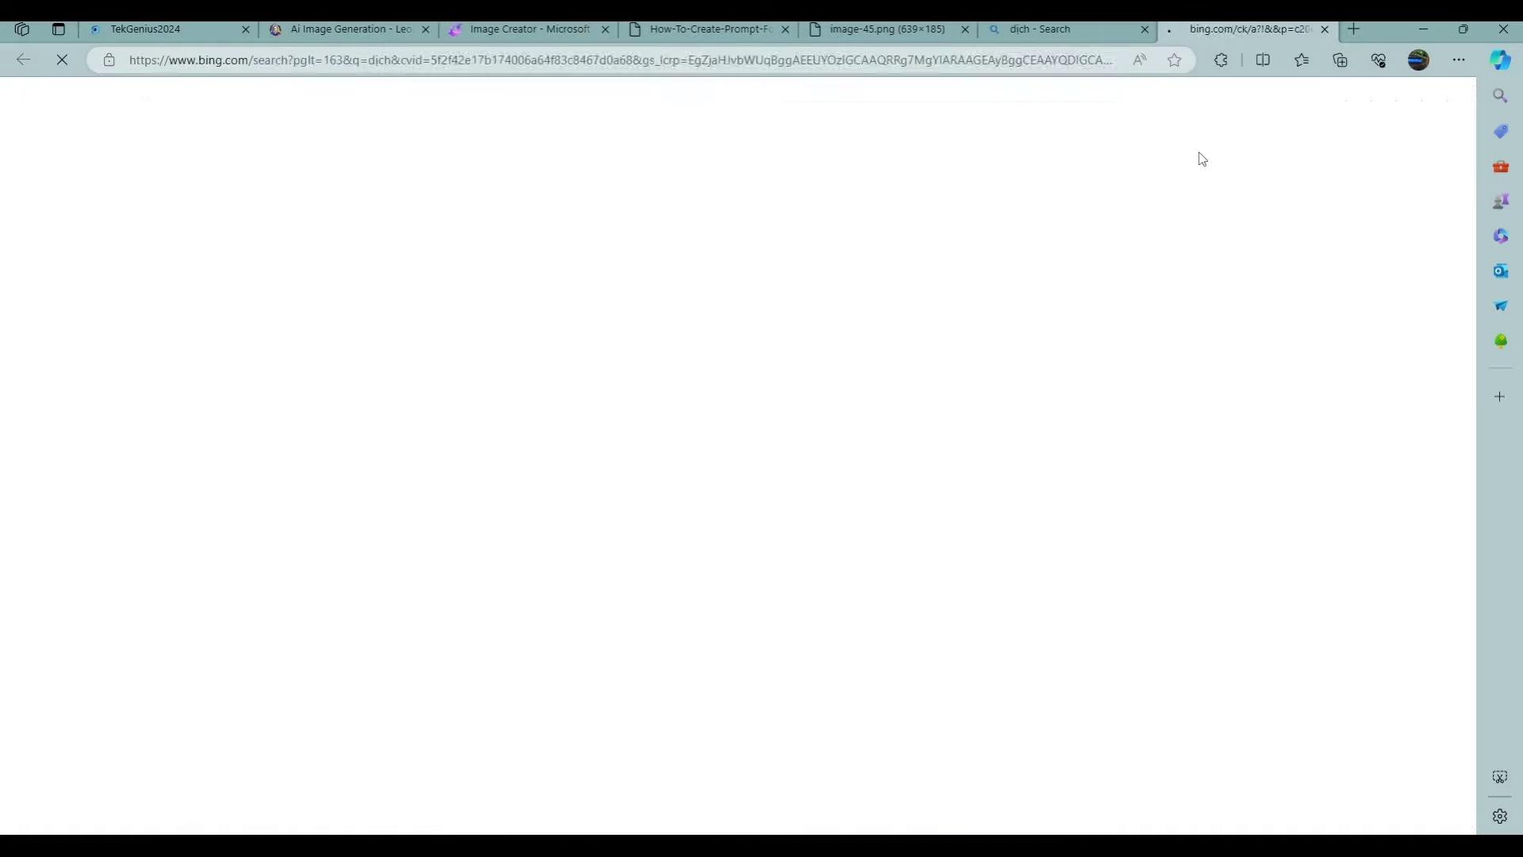
left_click(1144, 30)
Step: Translate the Image Creator prompt "vui vẻ, robot, đang phục vụ cafe, hình ảnh 3D" from Vietnamese to English in Google Translate and copy the translation
left_click(912, 28)
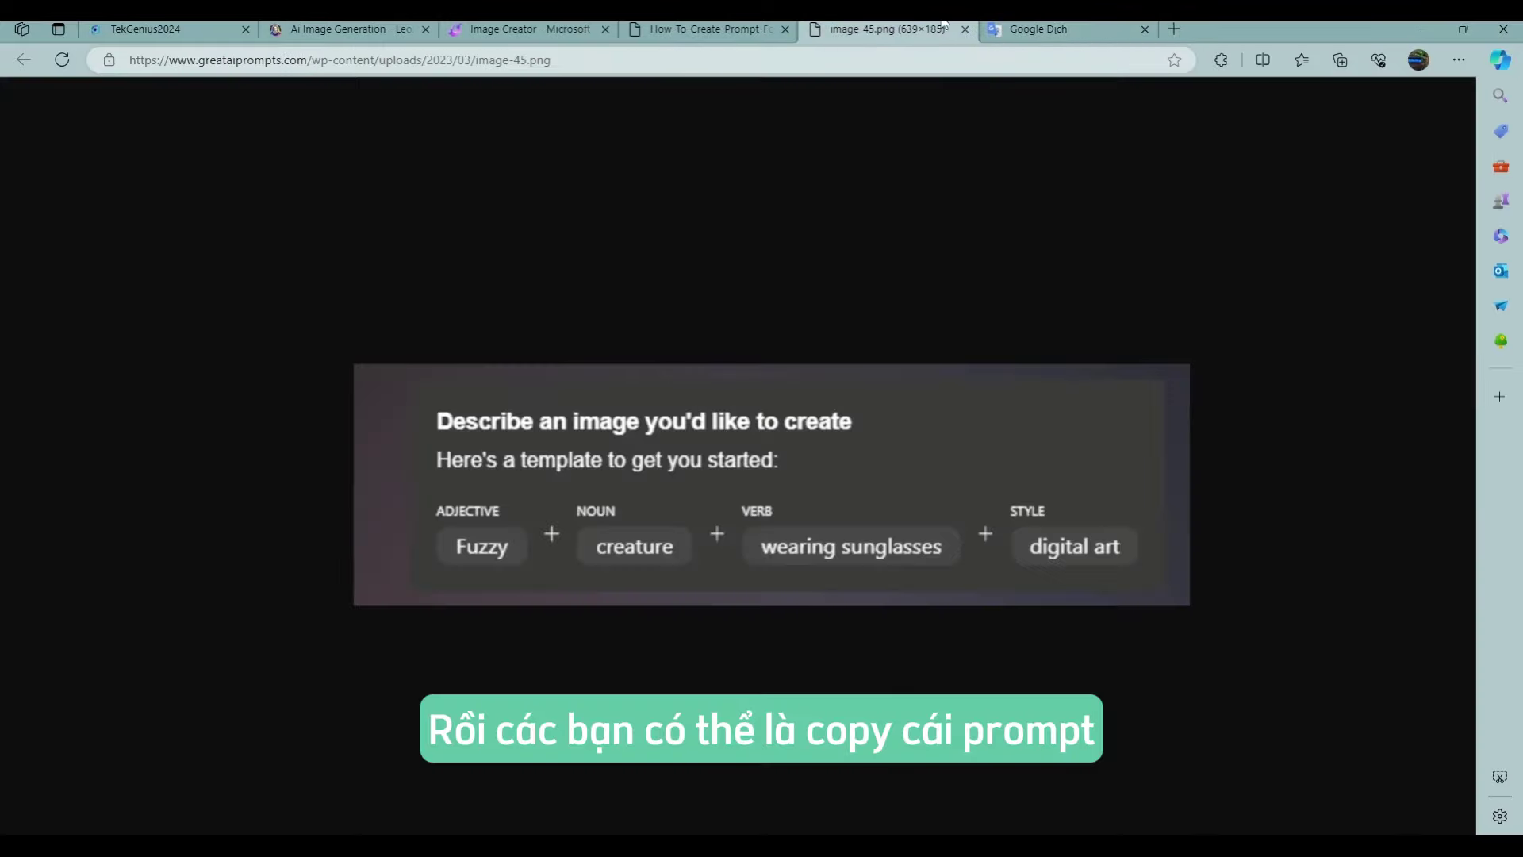
left_click(699, 28)
left_click(532, 29)
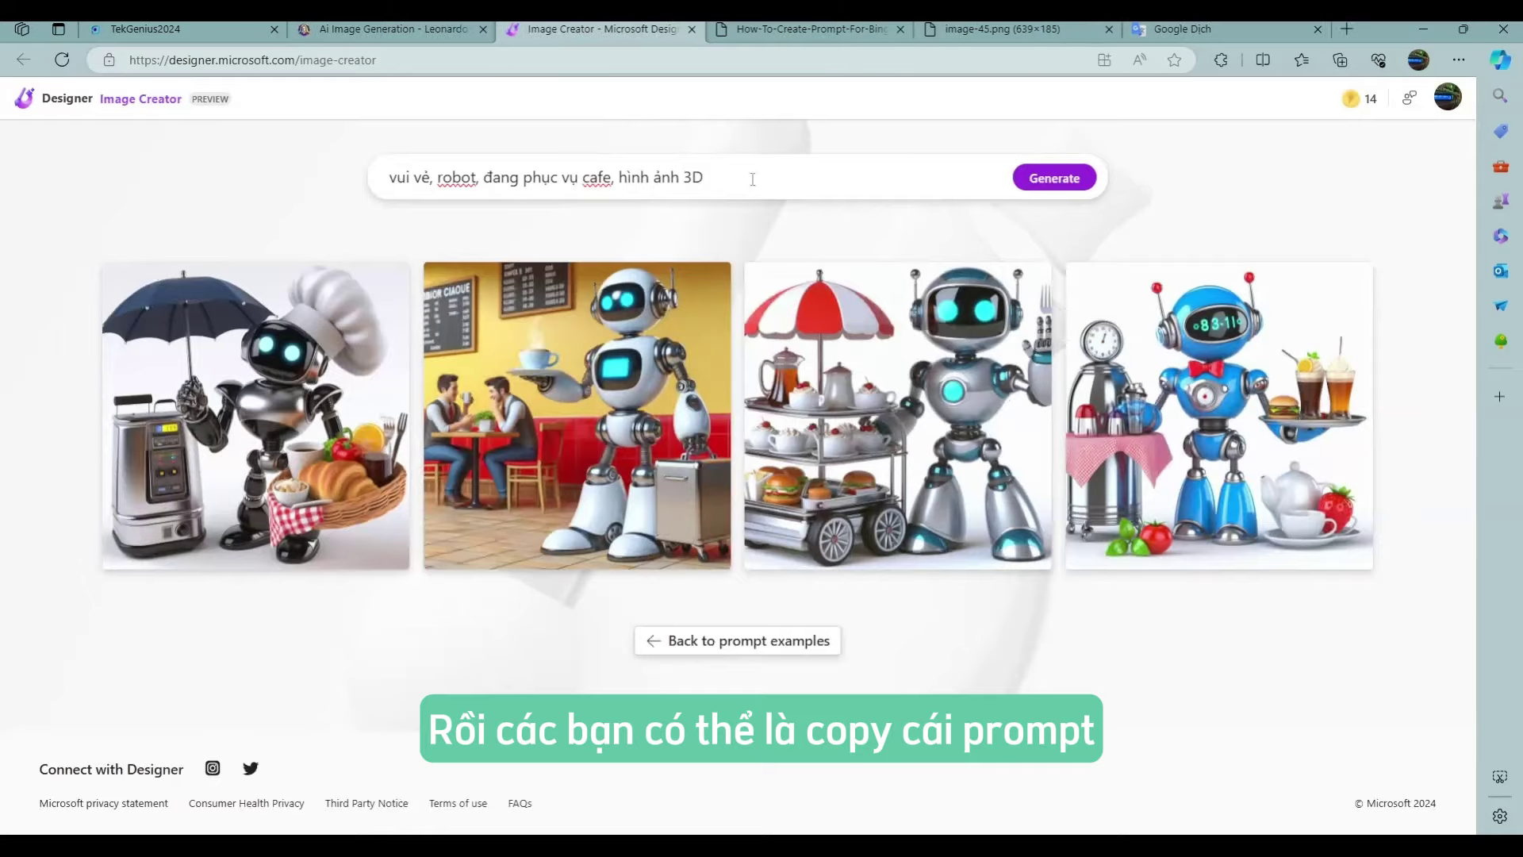
left_click_drag(746, 176, 401, 173)
key("ctrl+c")
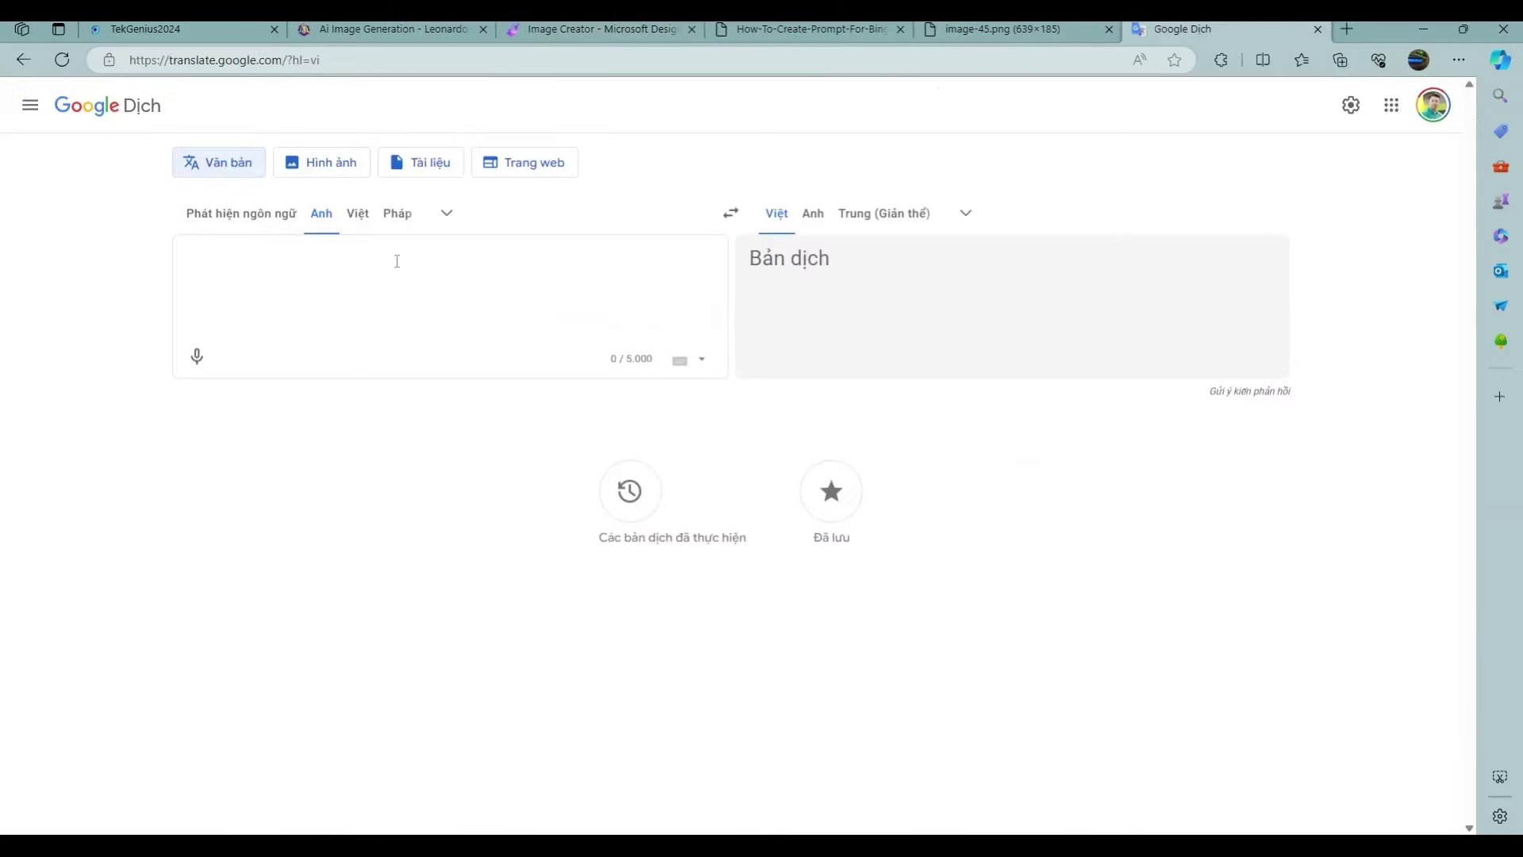
left_click(731, 212)
key("ctrl+v")
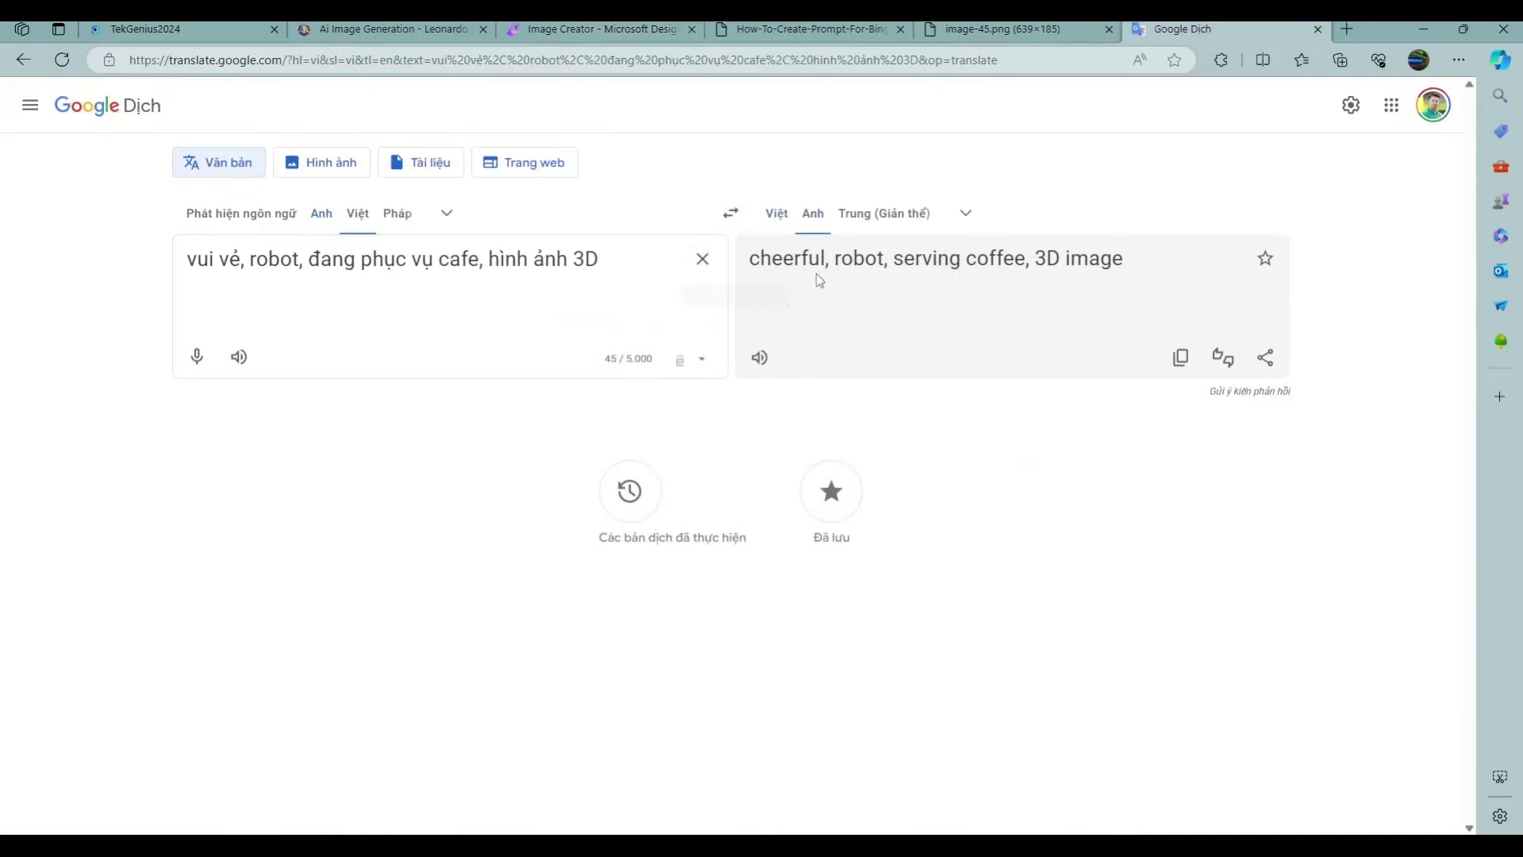
left_click(1179, 357)
Step: Generate two images in Leonardo.Ai with the prompt "cheerful, robot, serving coffee, 3D image"
left_click(393, 28)
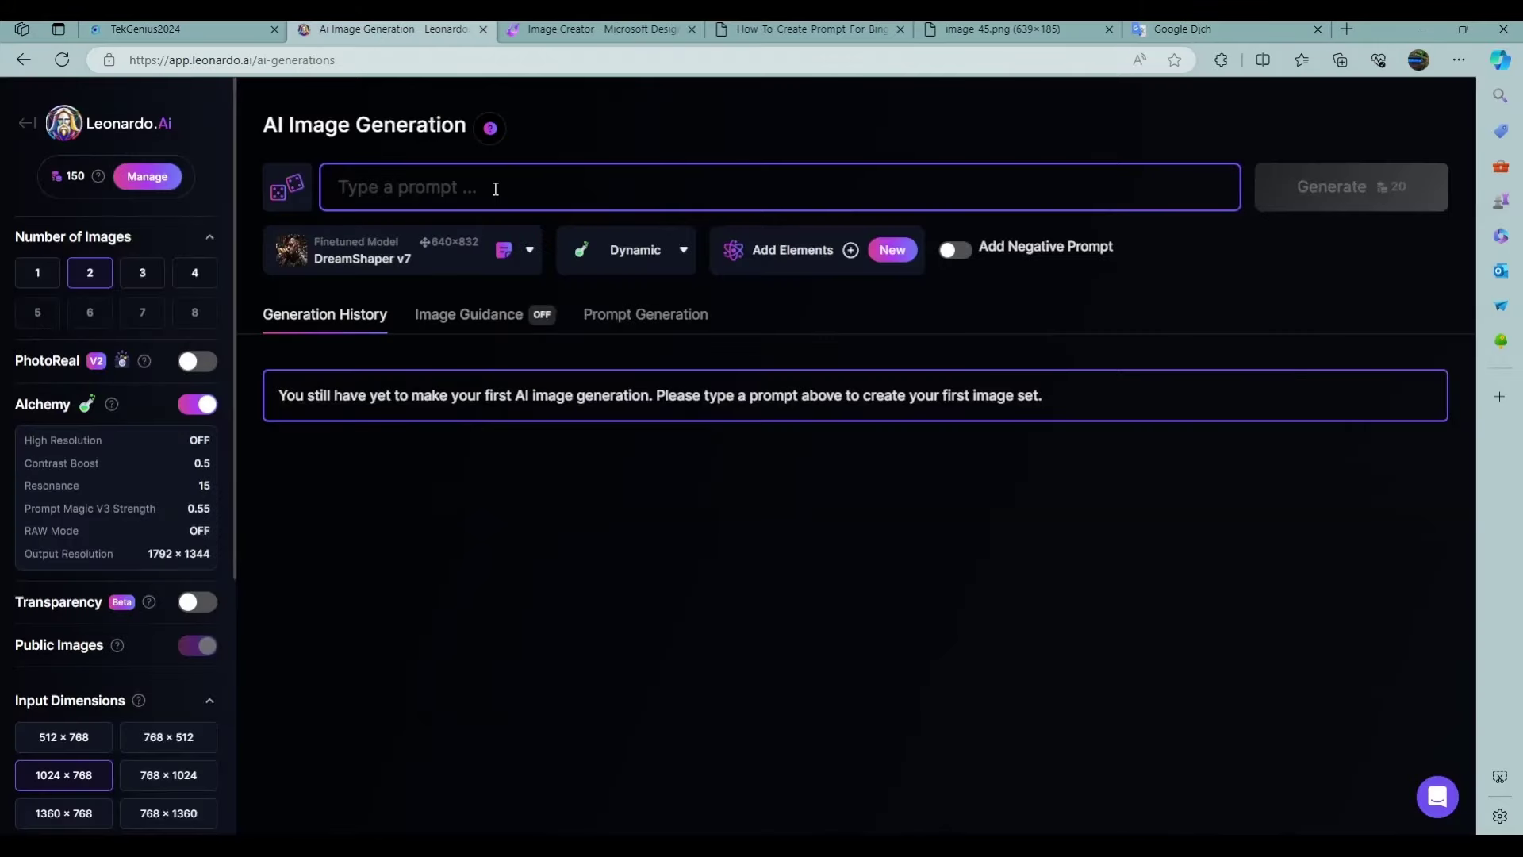
type("cheerful, robot, serving coffee, 3D image")
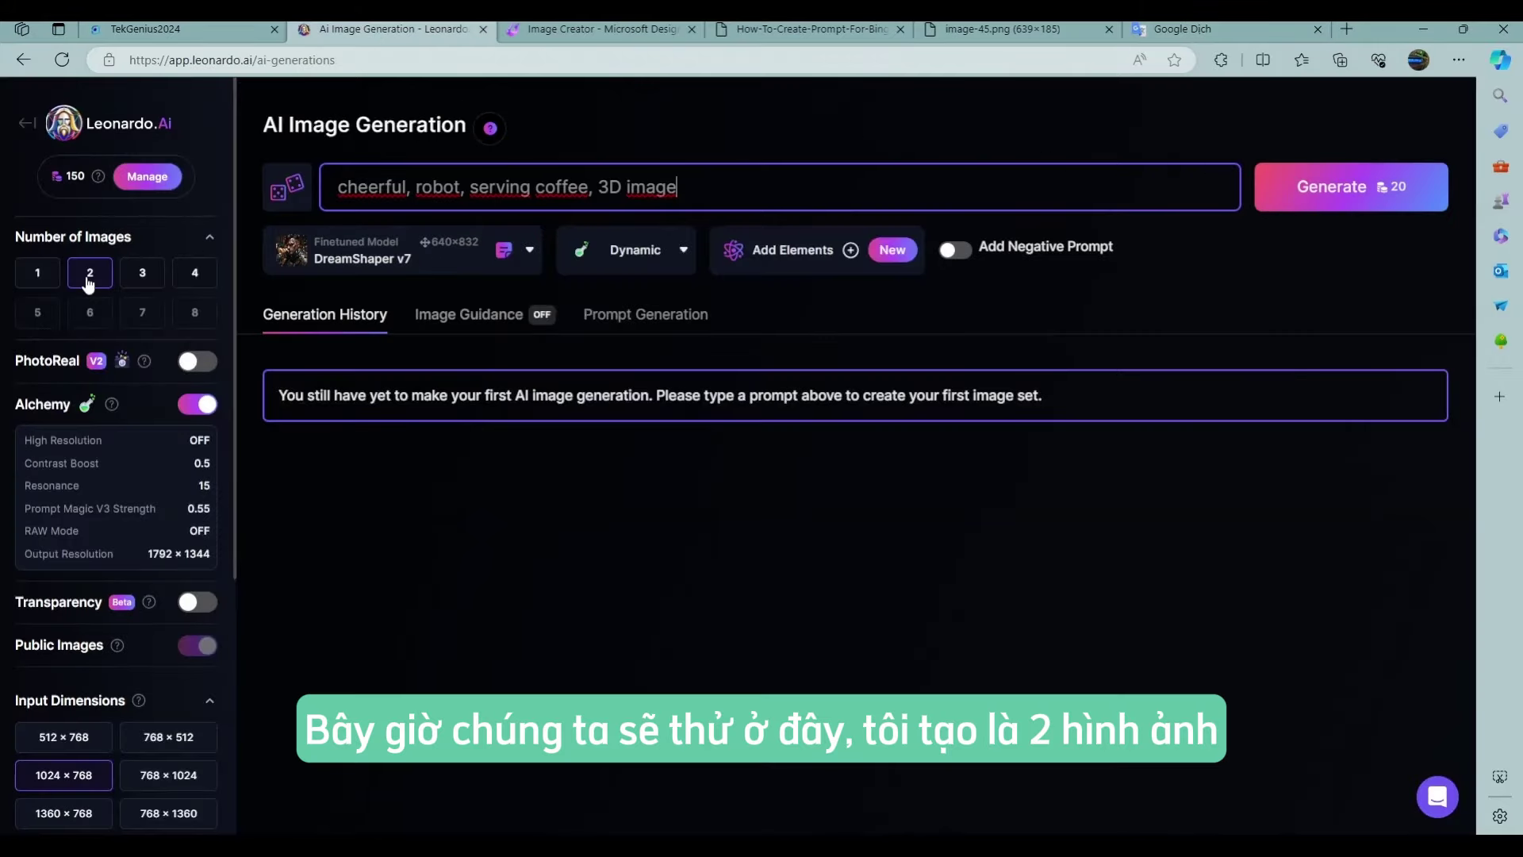
left_click(1399, 188)
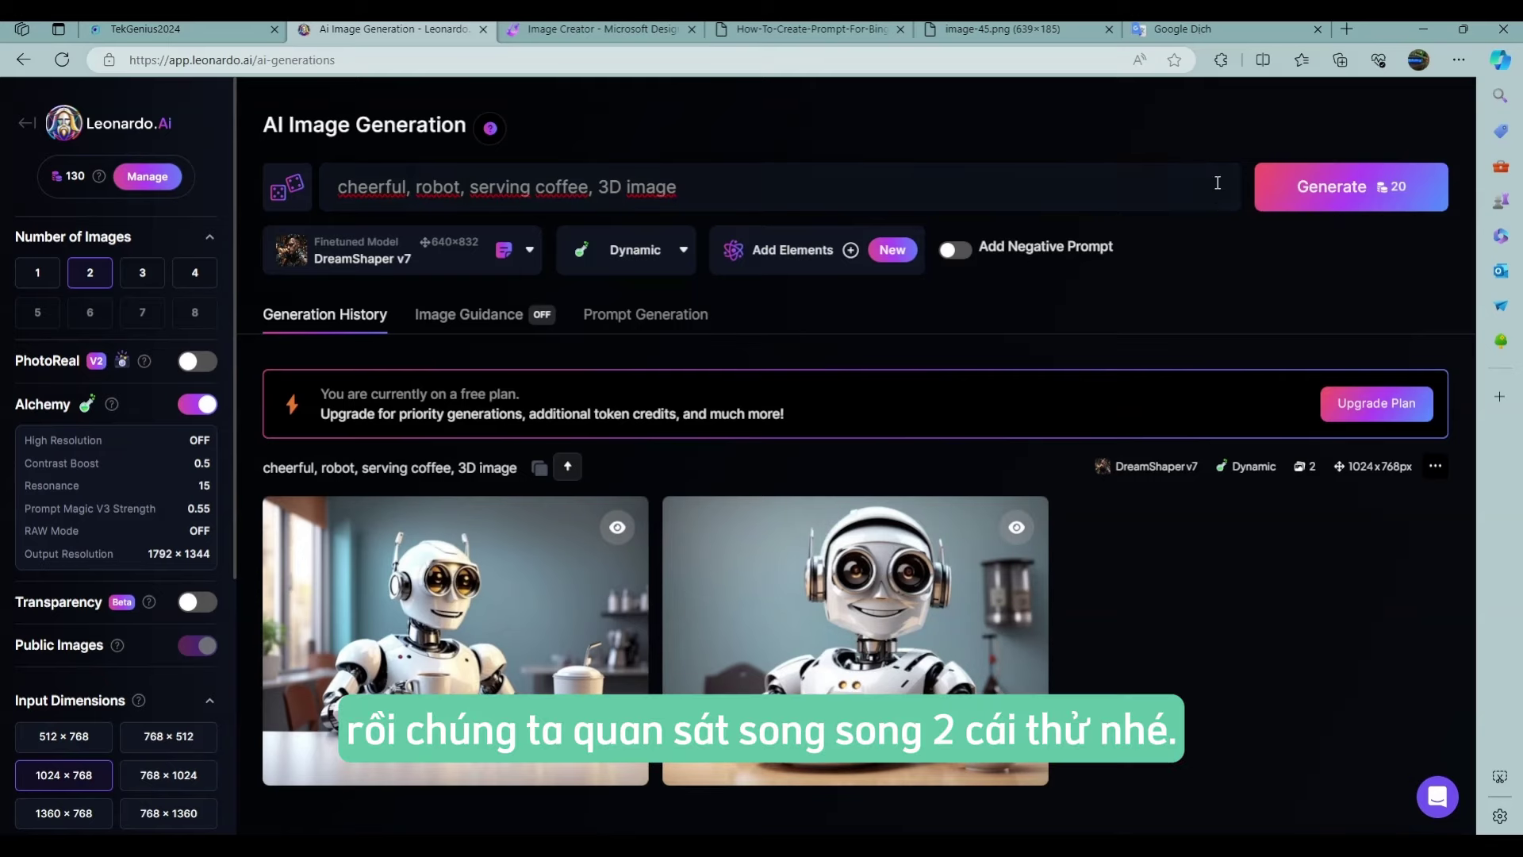
Step: Open Image Creator beside Leonardo.Ai in a split screen and compare the robot images from both tools
left_click(1263, 59)
left_click(1305, 365)
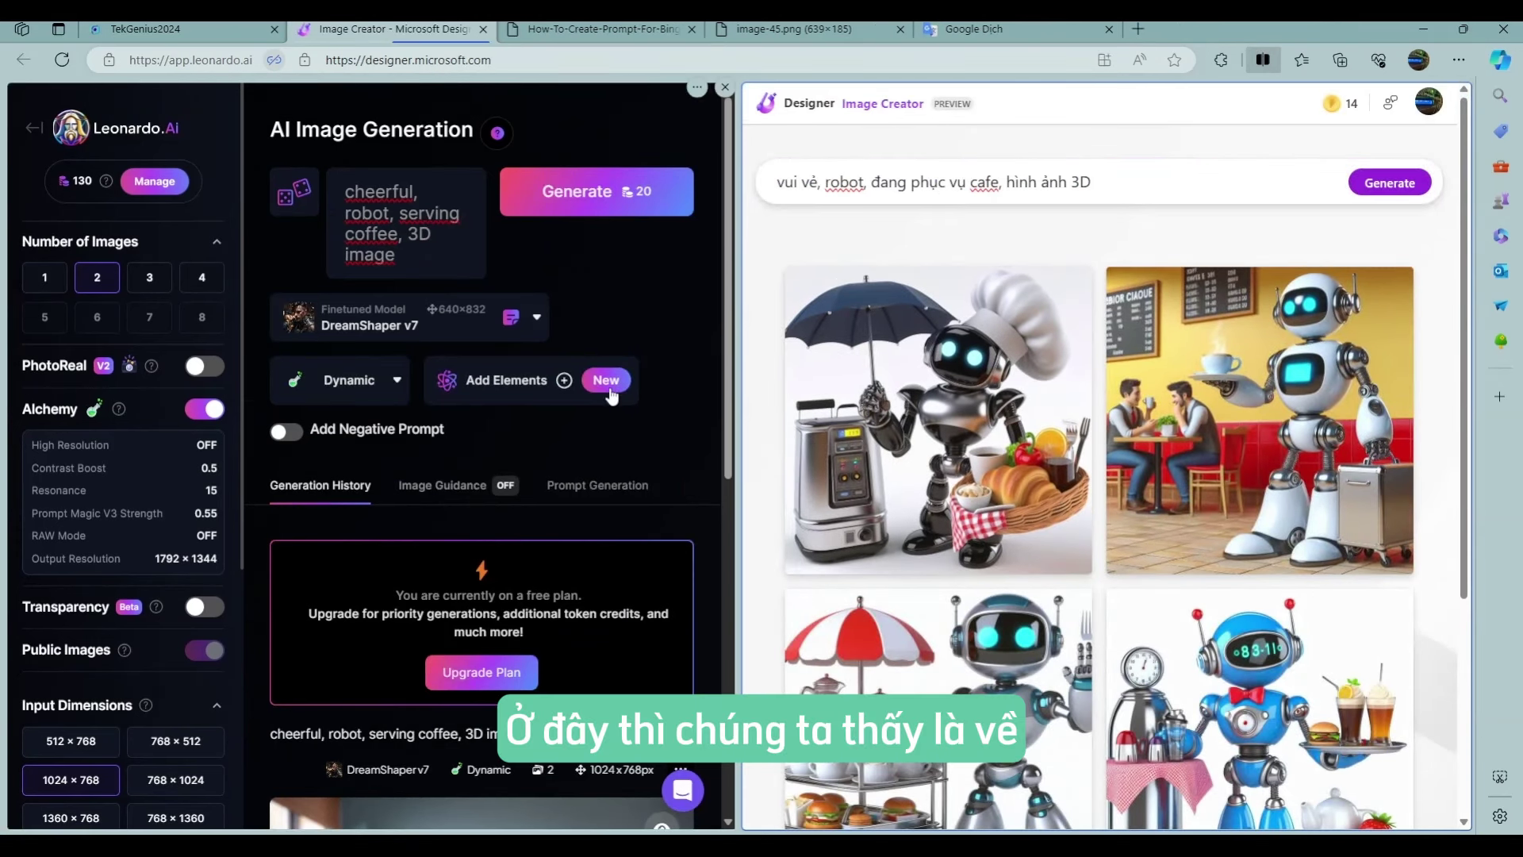
scroll(612, 384, "down", 7)
left_click_drag(732, 410, 736, 476)
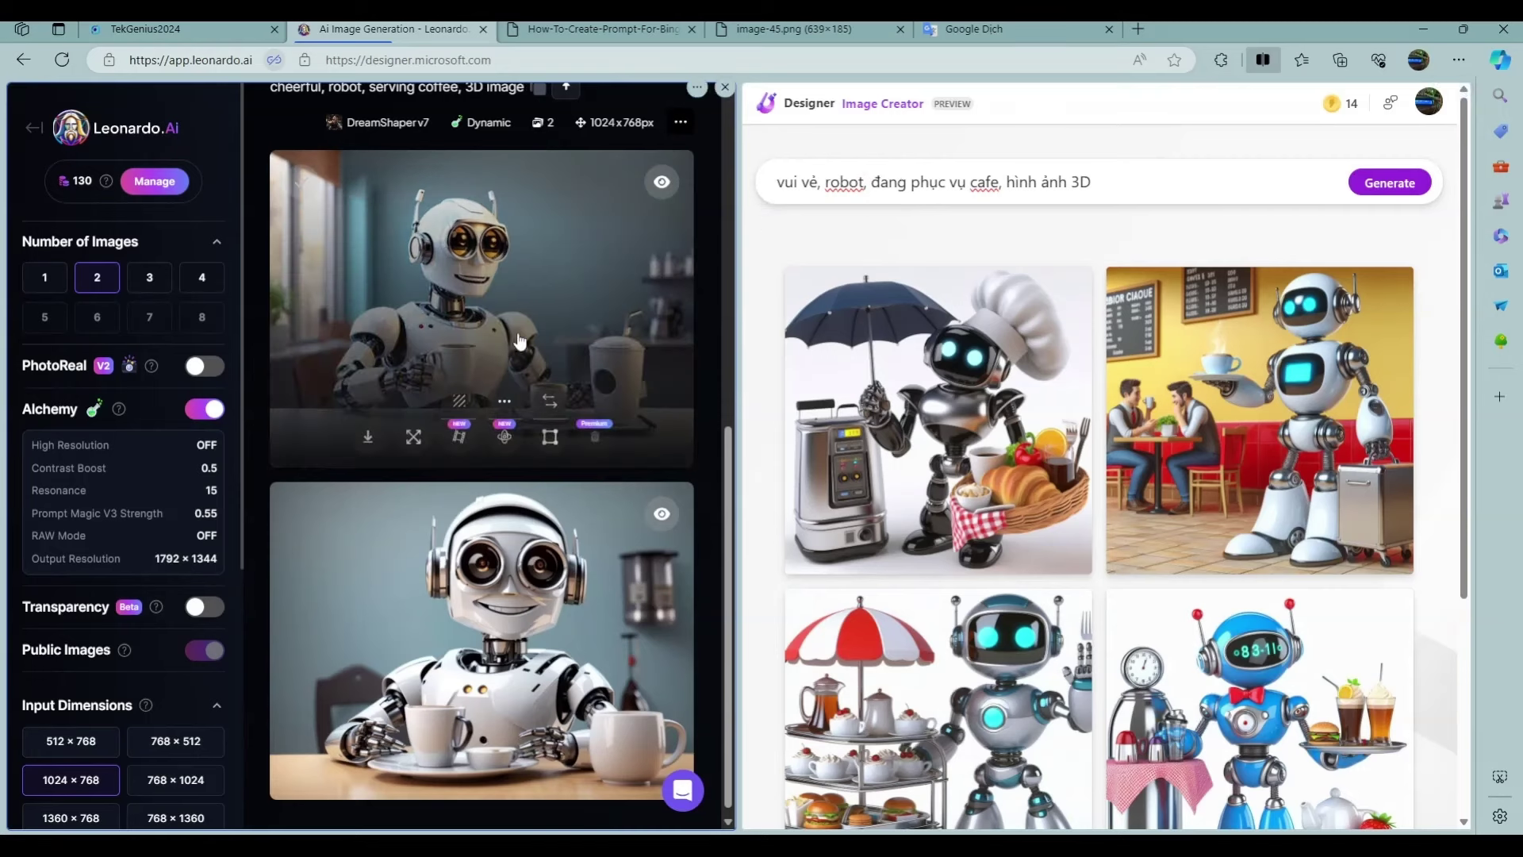
scroll(524, 306, "up", 3)
scroll(523, 299, "up", 2)
scroll(487, 416, "down", 5)
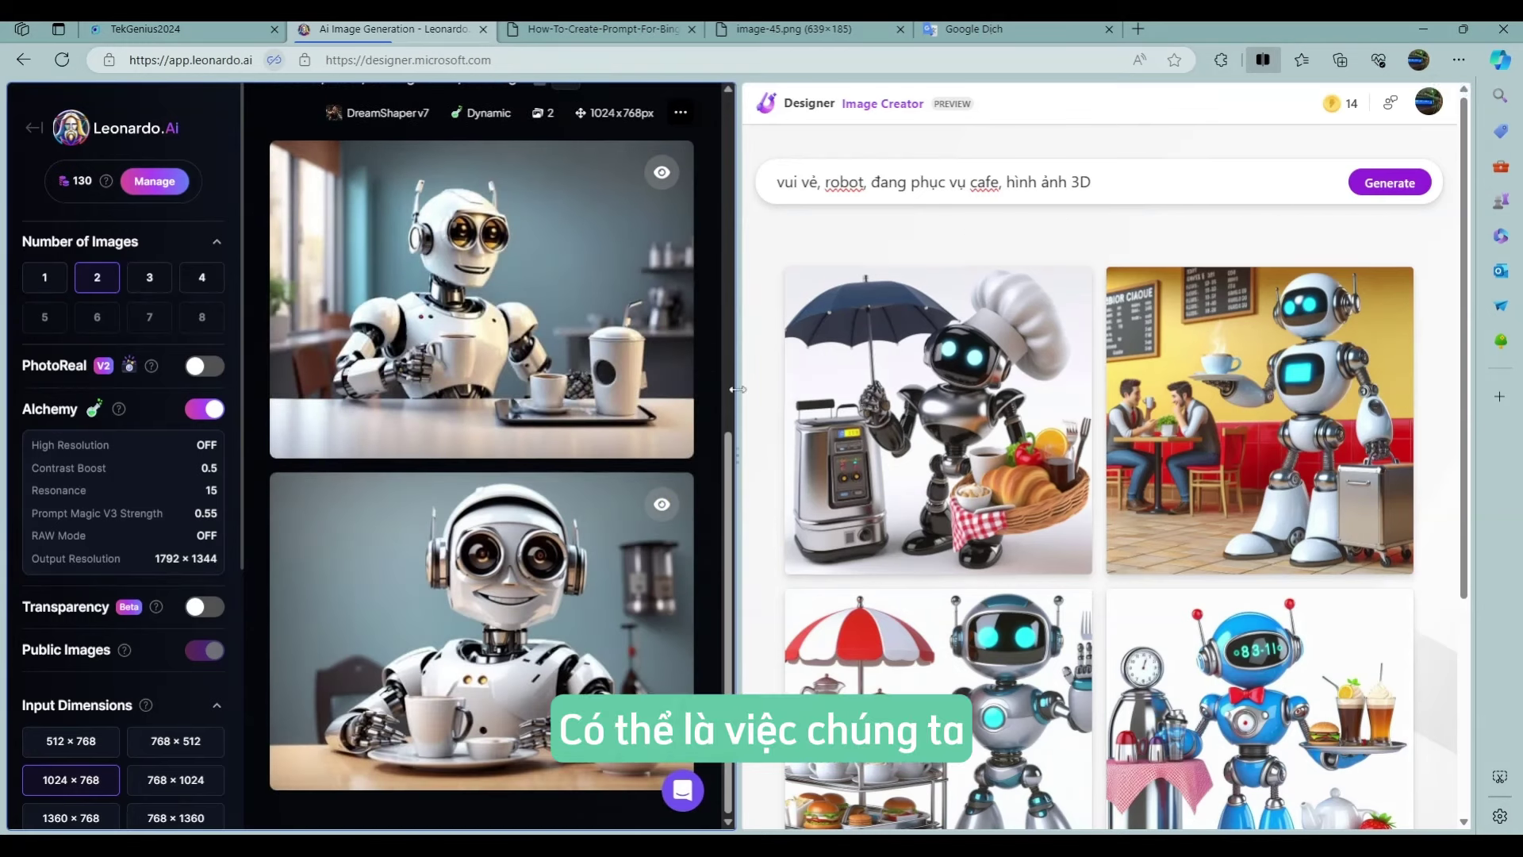
scroll(727, 458, "up", 2)
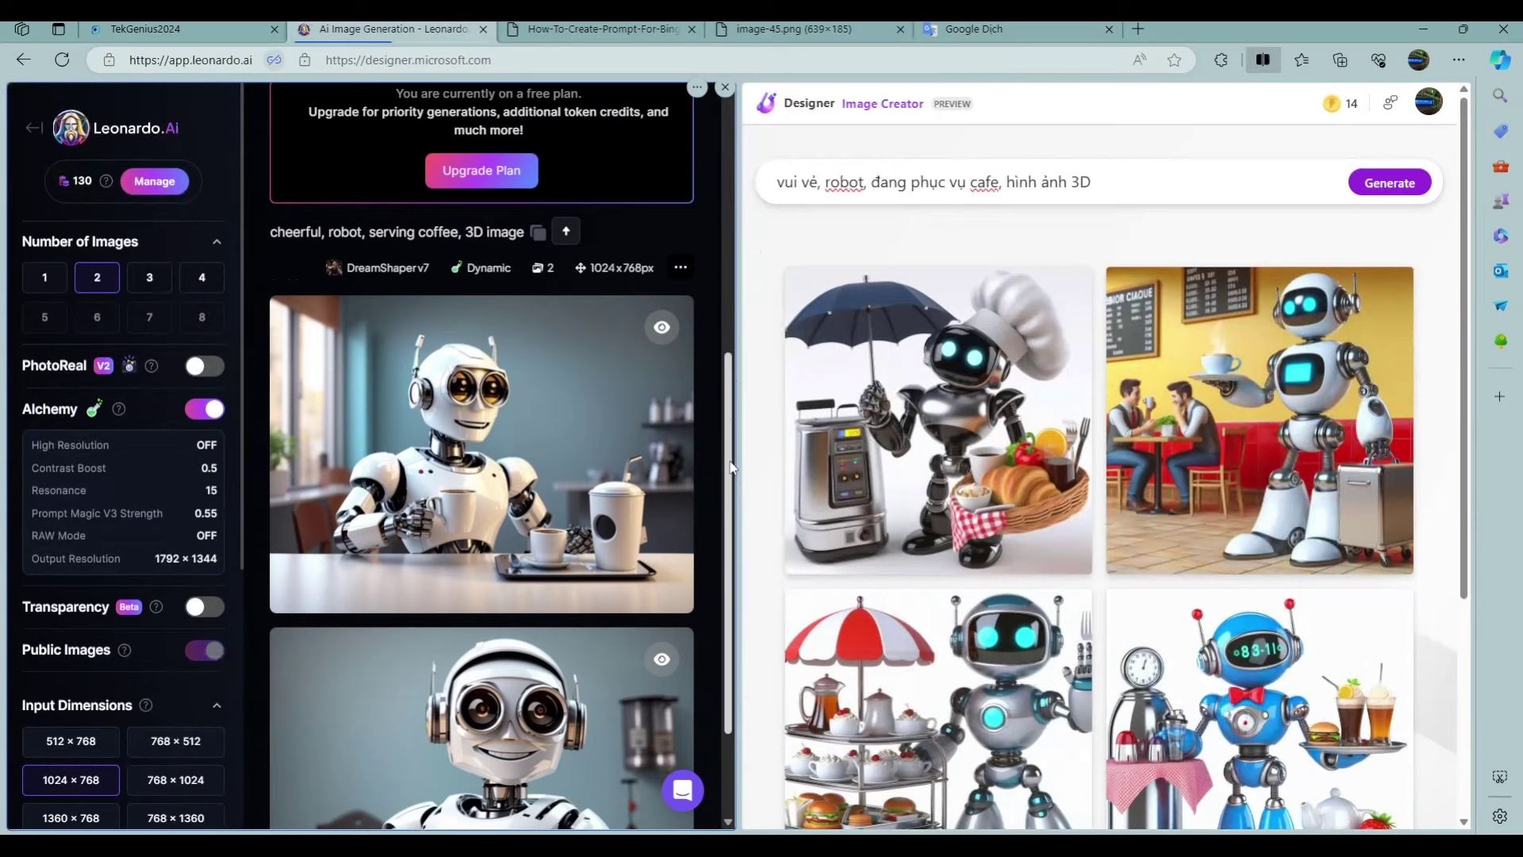
scroll(729, 499, "down", 2)
scroll(729, 539, "up", 1)
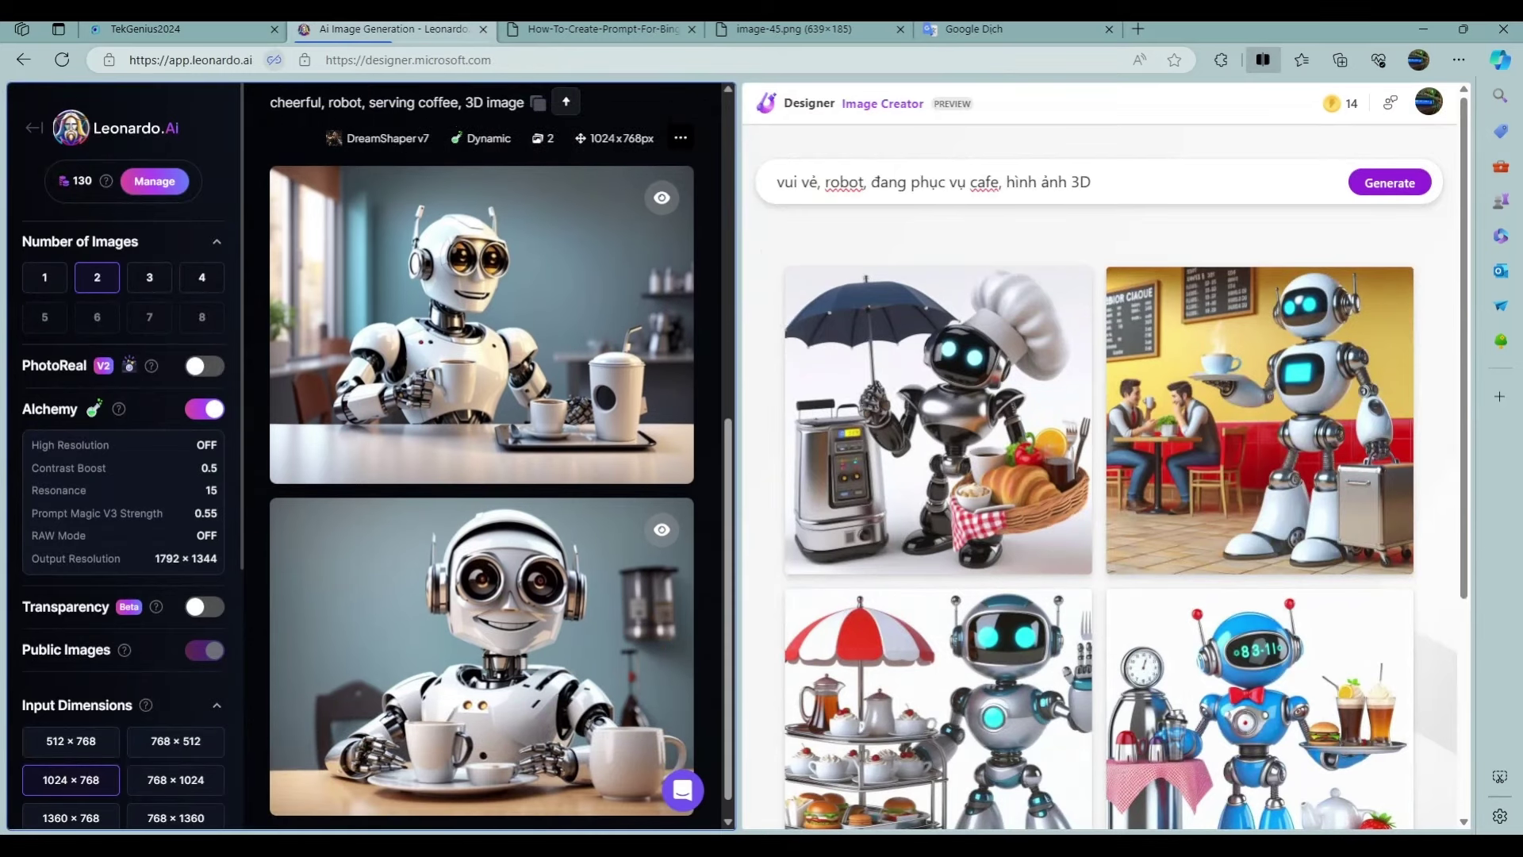
scroll(1110, 477, "down", 3)
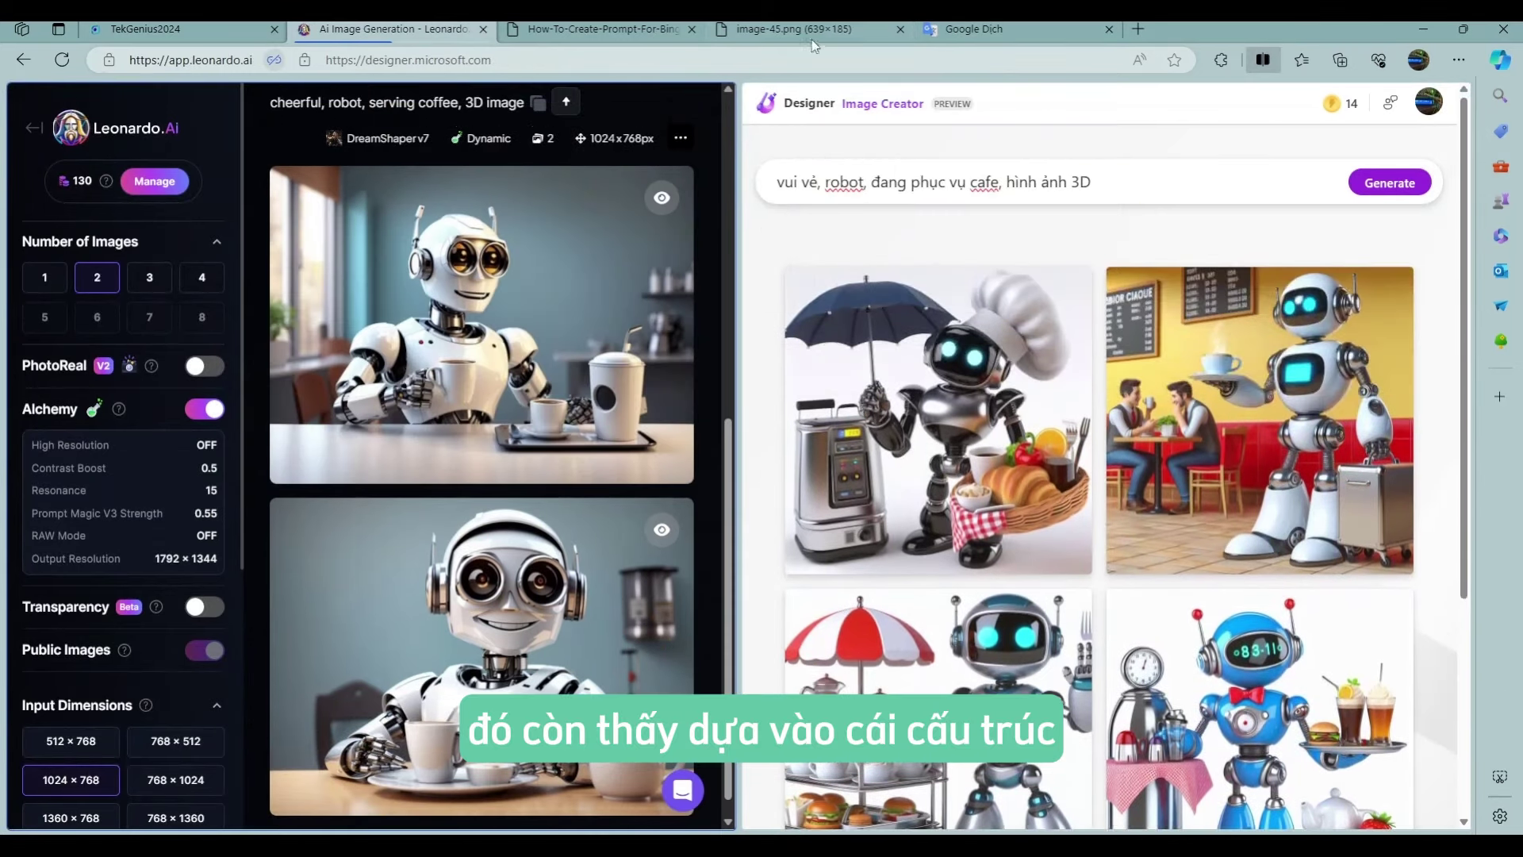
Step: Review the adjective, noun, verb and style prompt template image, and return to the split view
left_click(813, 32)
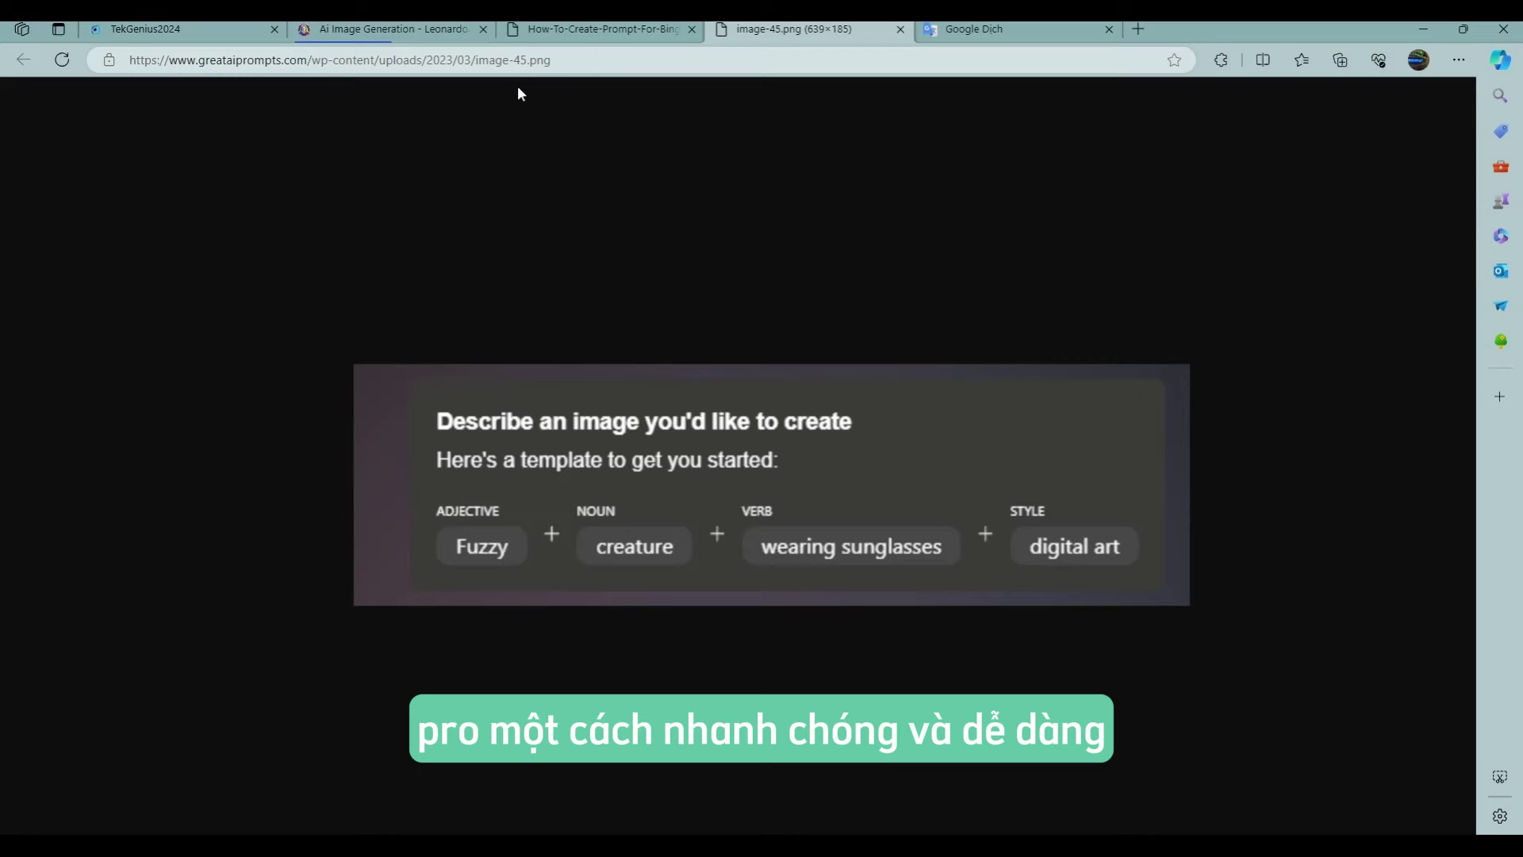
left_click(393, 30)
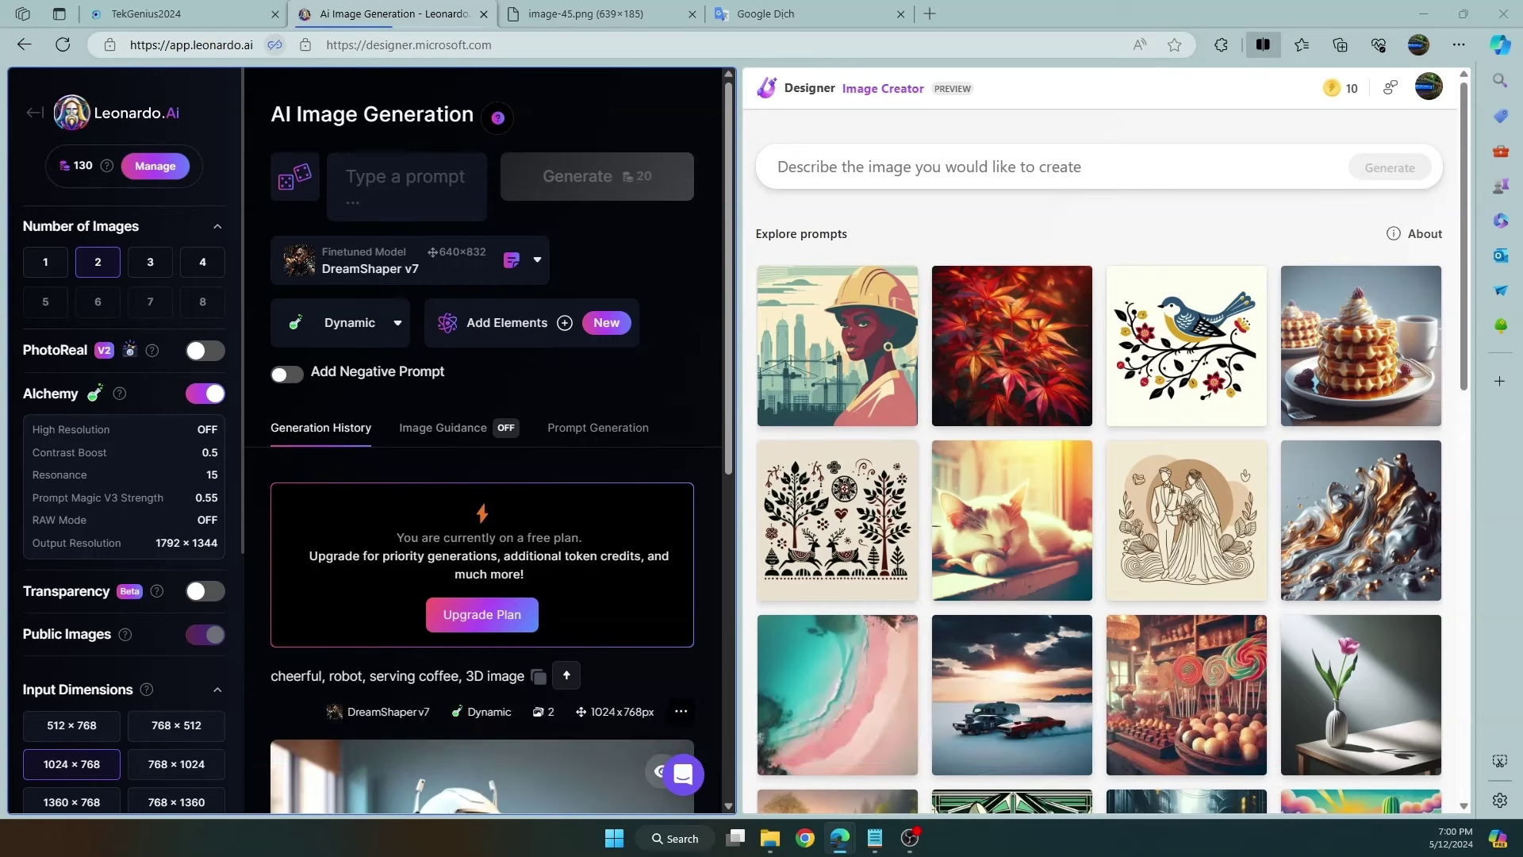
Step: Check the contest theme on the TekGenius2024 page and find Bồ Đào Nha in the Notepad list of participating teams
left_click(147, 14)
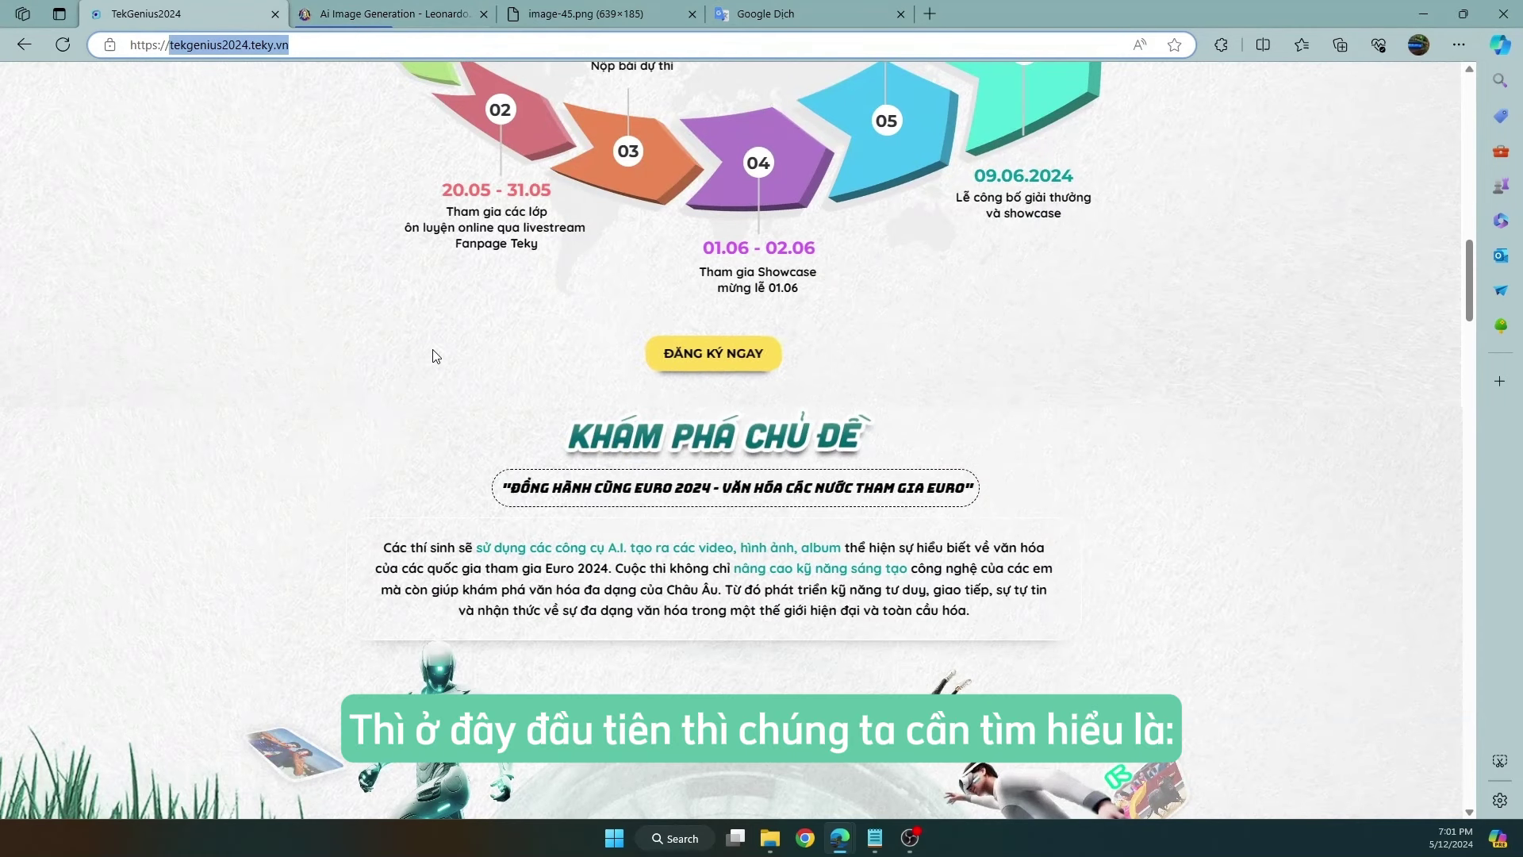
left_click(875, 838)
left_click_drag(163, 486, 286, 486)
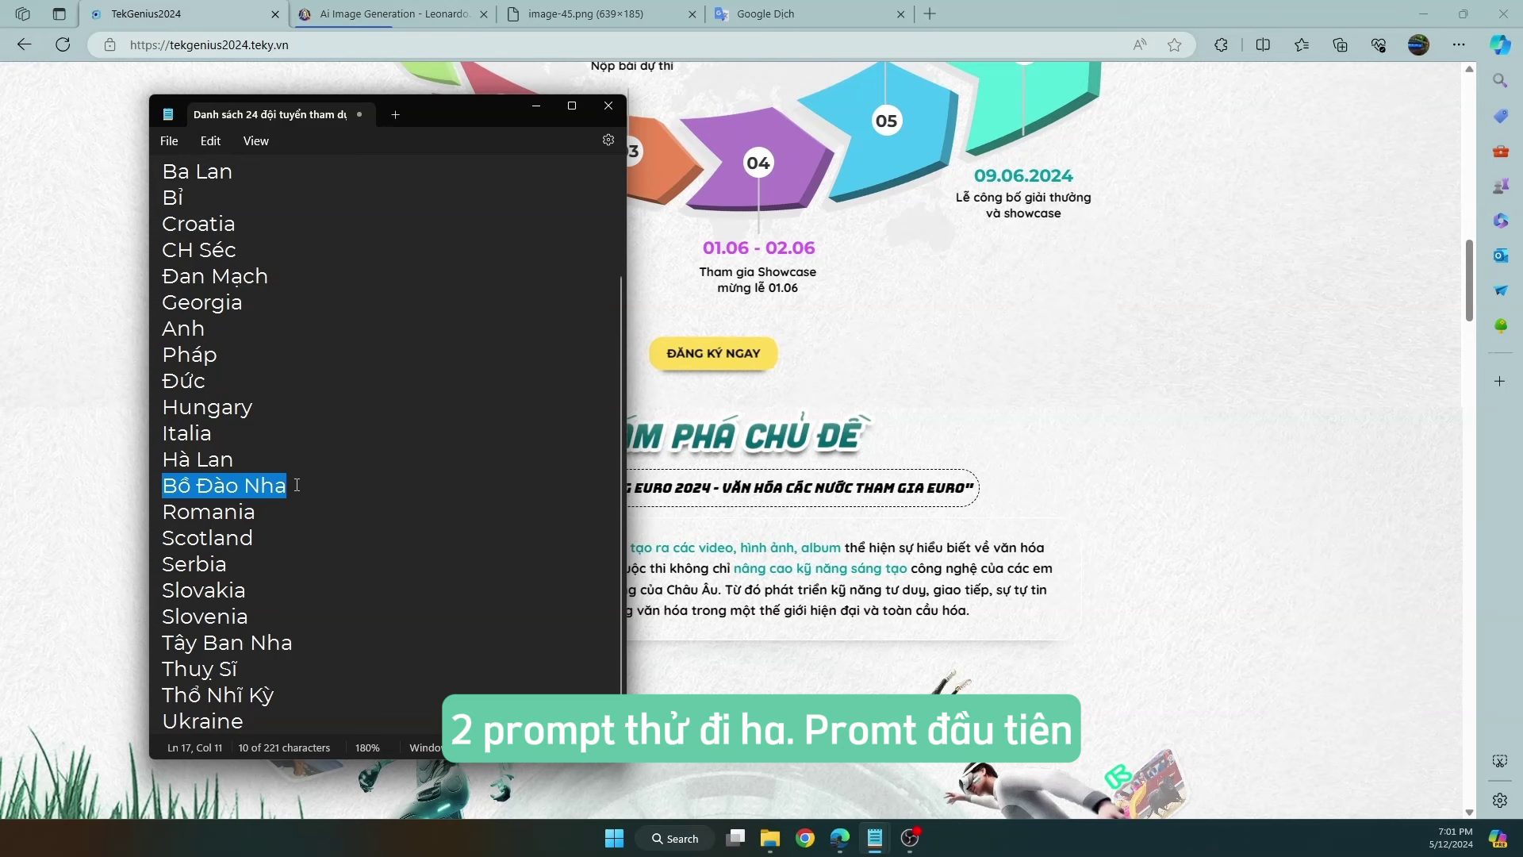
left_click(537, 105)
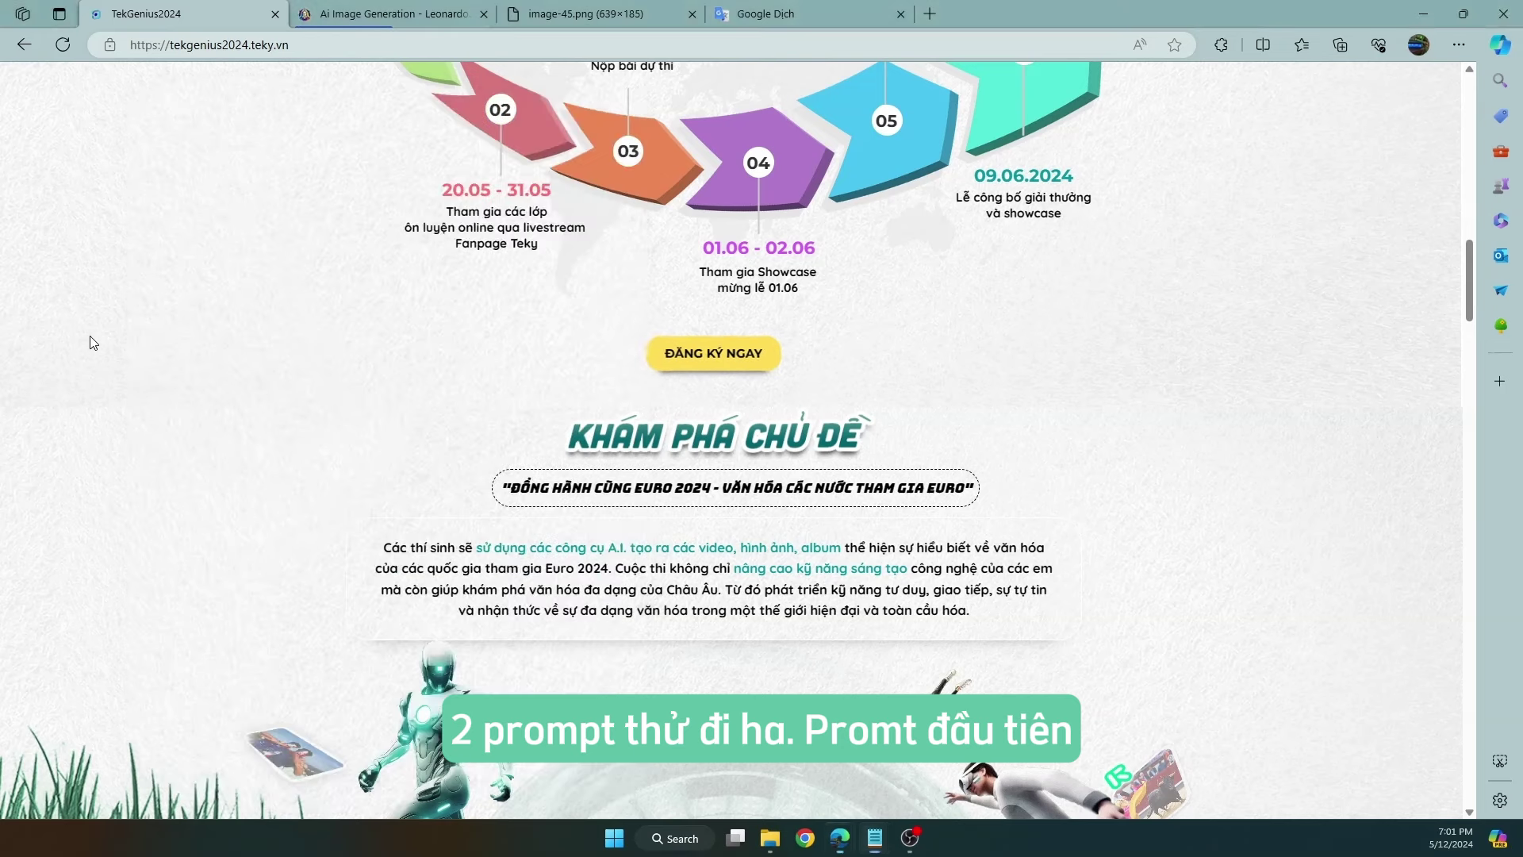
Step: Enter the prompt "đội bóng Bồ Đào Nha, đang cầm cup" in Image Creator in the split view
left_click(497, 10)
left_click(901, 167)
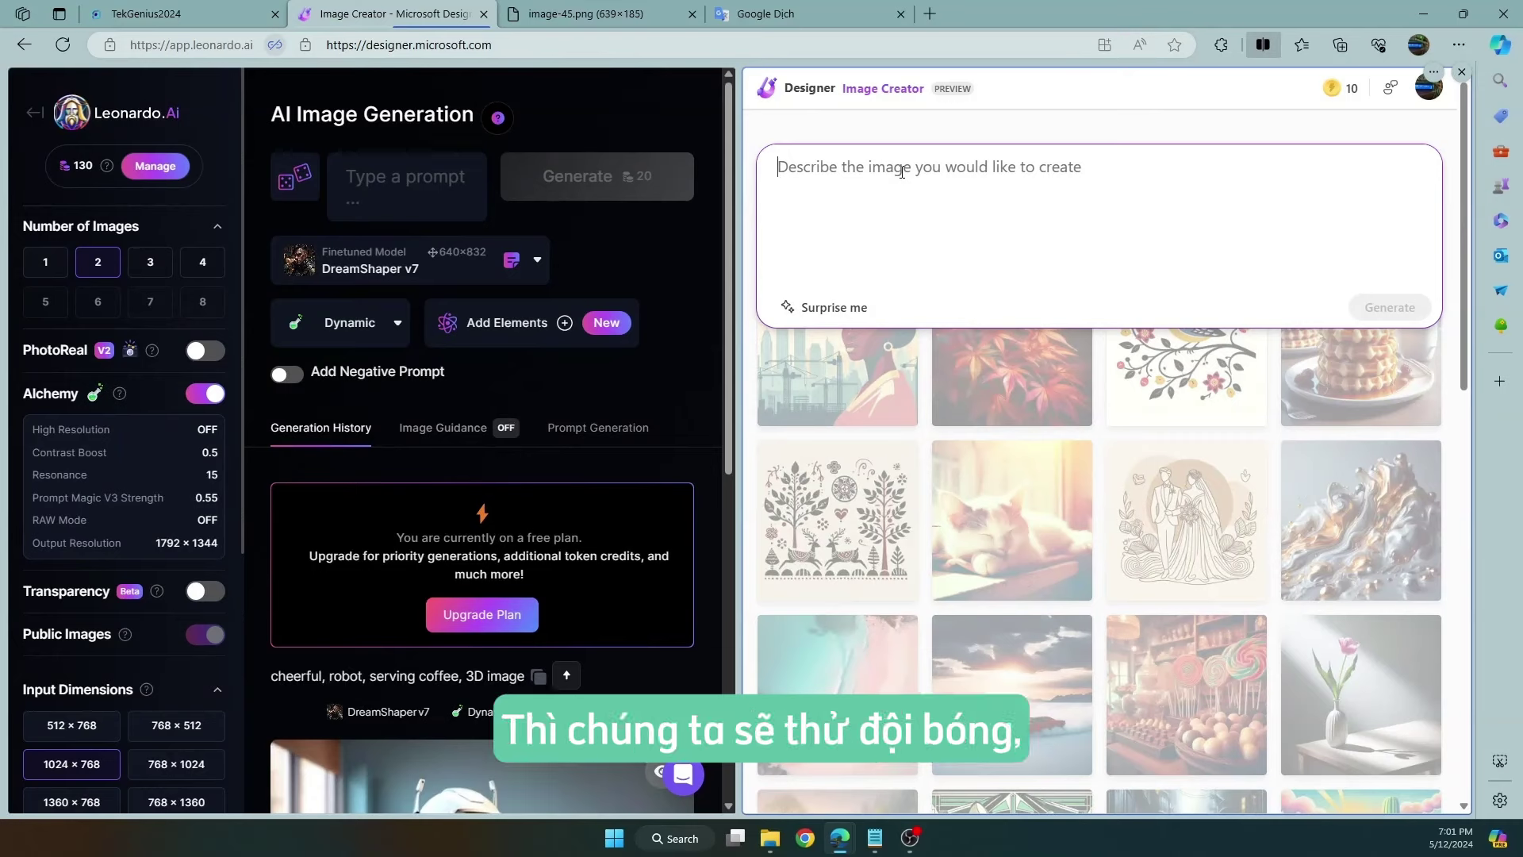
type("đội bóng ")
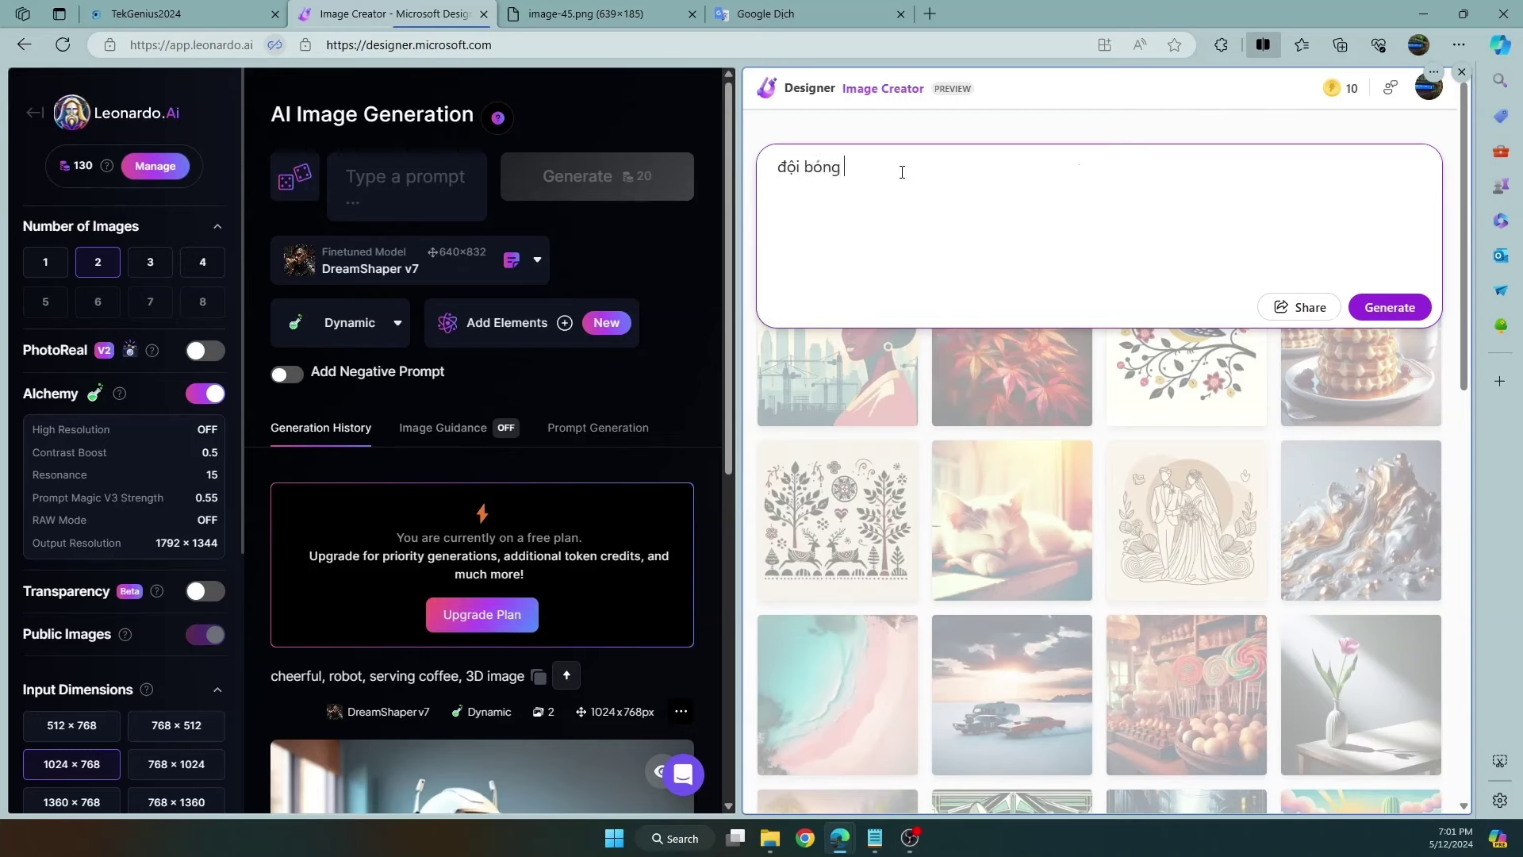
type("Bồ Đào Nha, đang cầm cúp Êu")
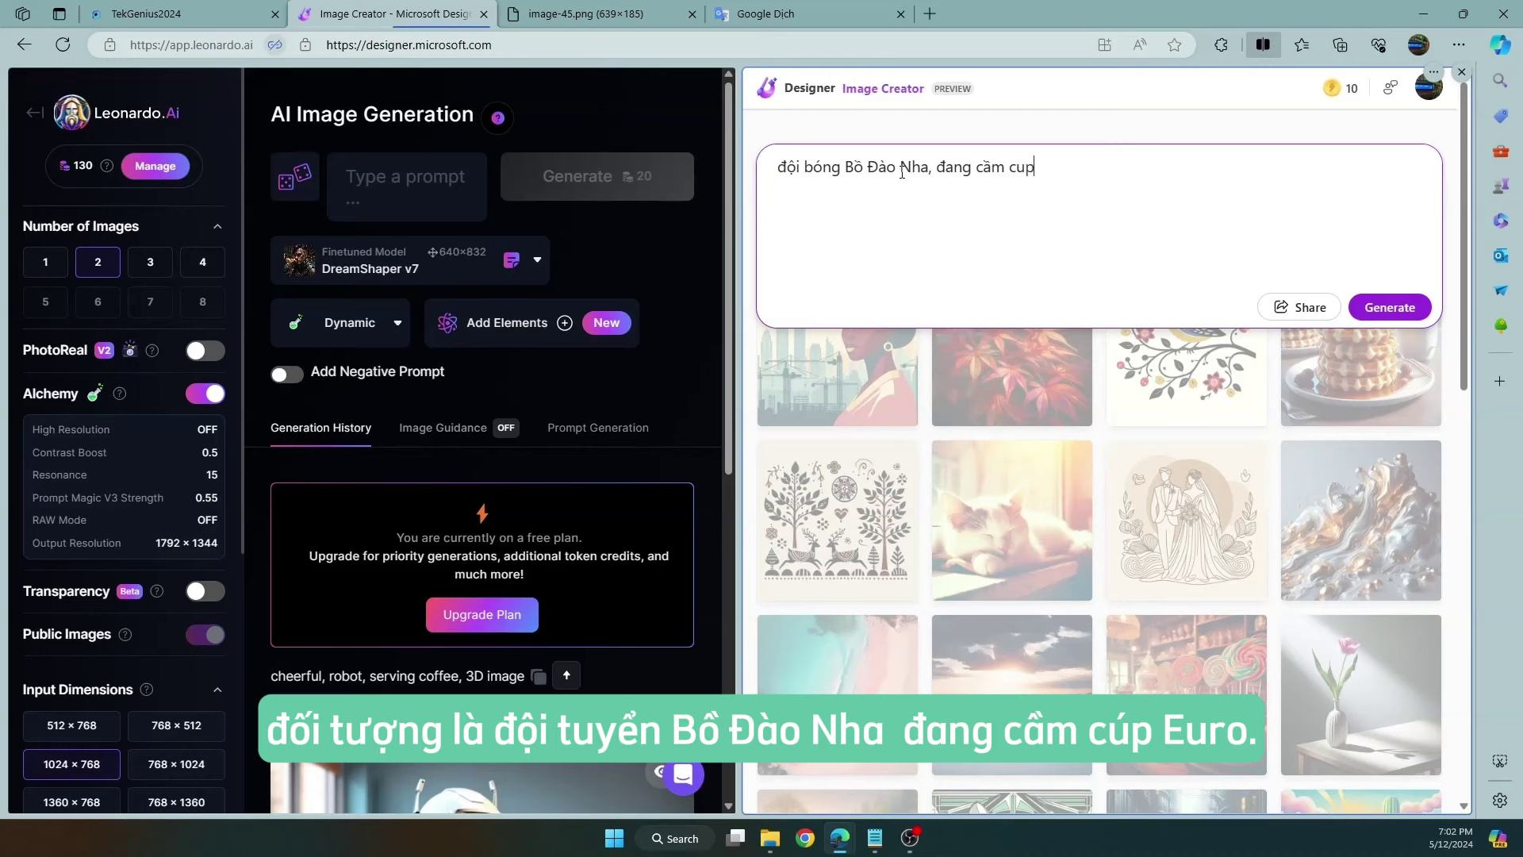